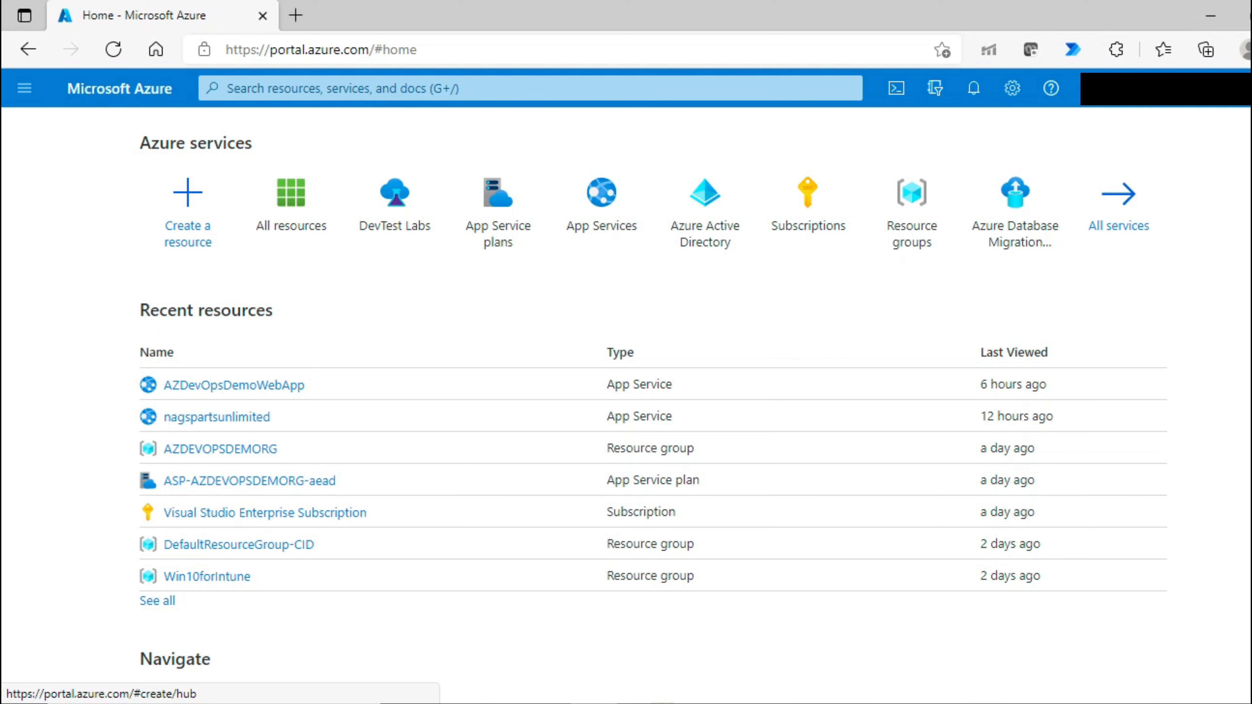
Start creating a Kubernetes Service resource from the popular marketplace products
left_click(189, 242)
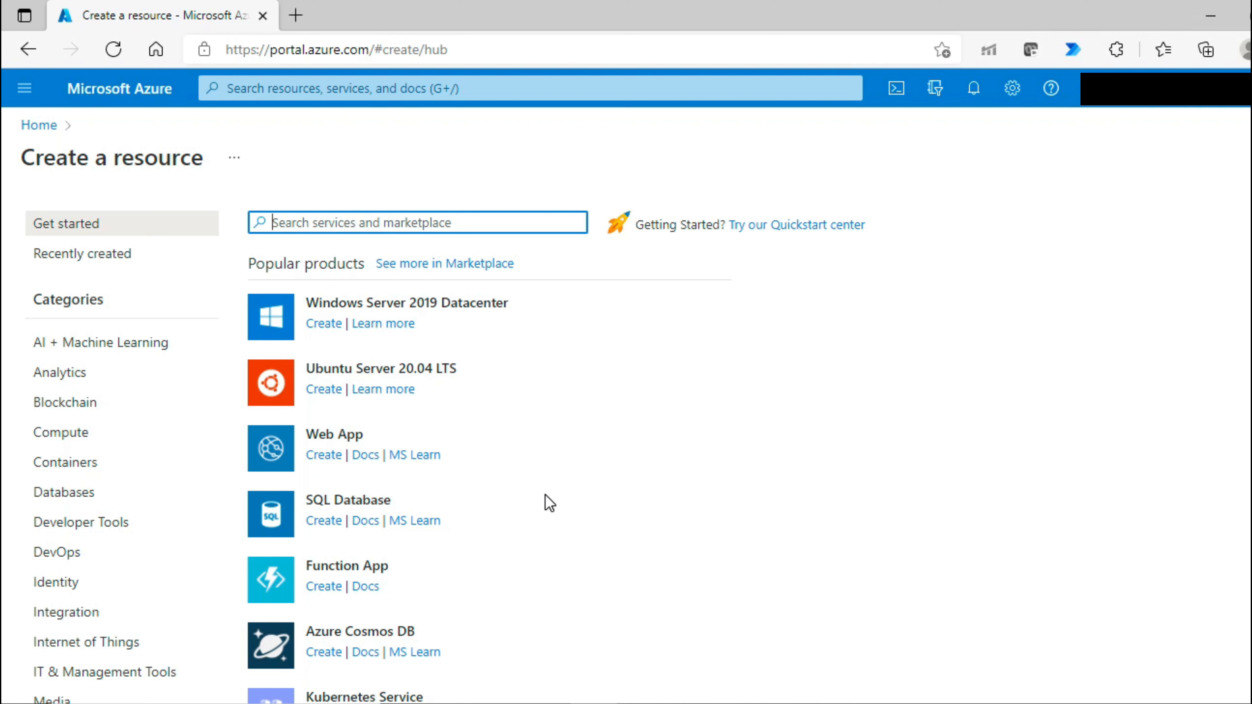
scroll(548, 504, "down", 3)
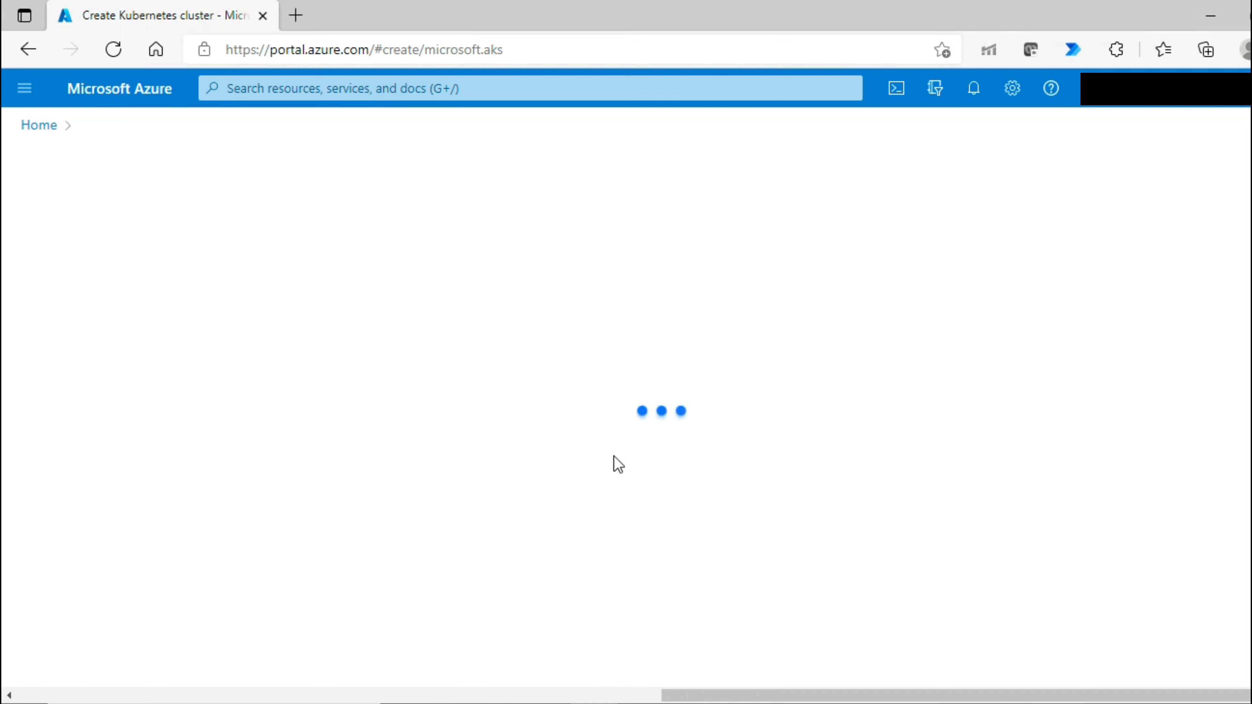
left_click(400, 310)
left_click(890, 328)
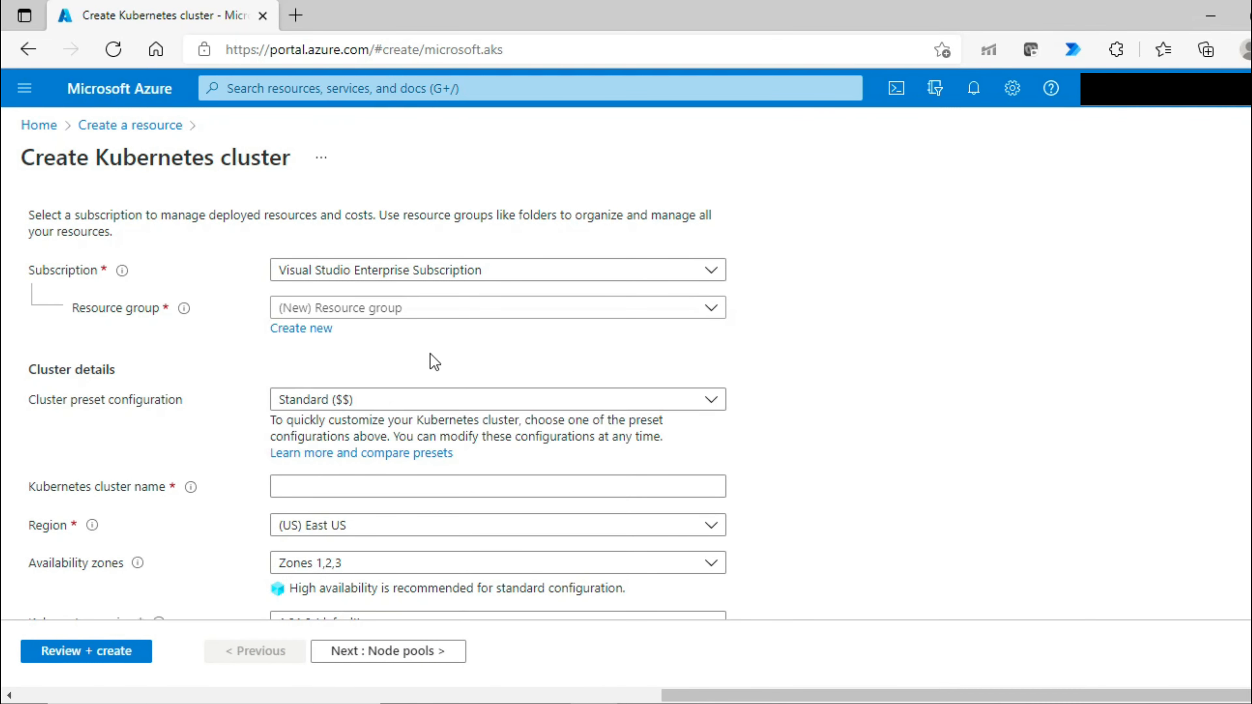
Create a new resource group named AKSDEMORG for the Kubernetes cluster
left_click(298, 331)
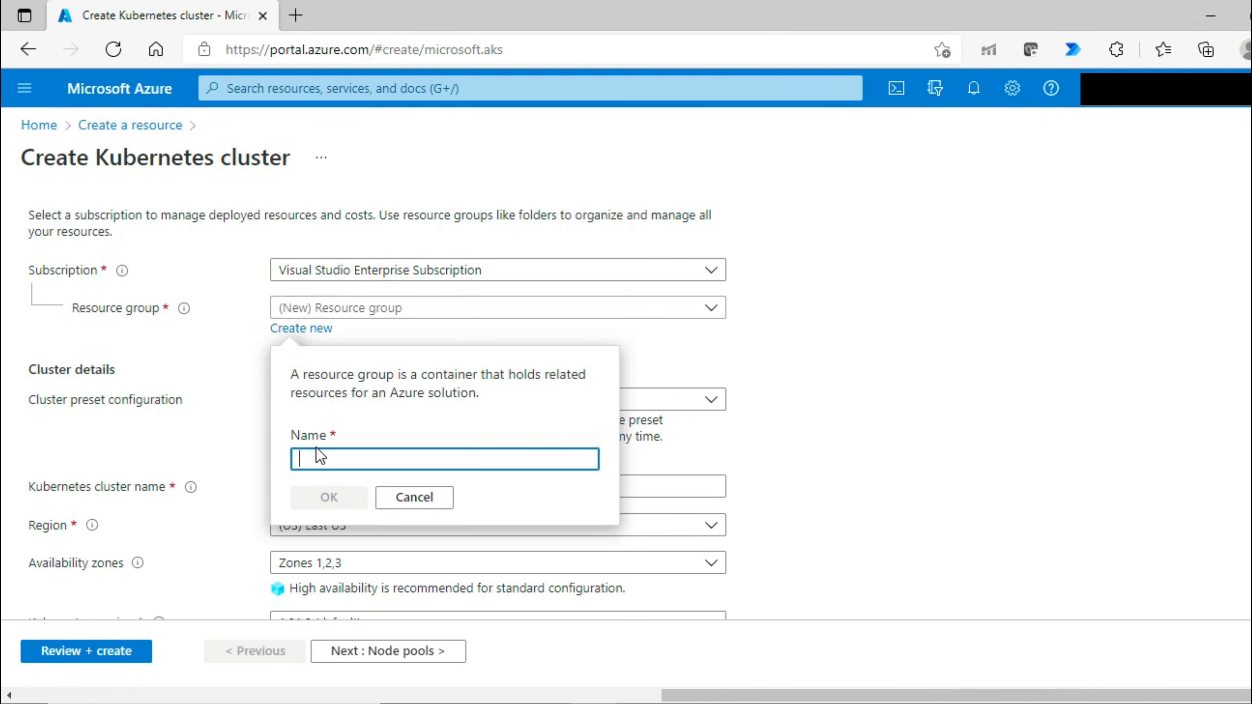
type("AKSDEMORG")
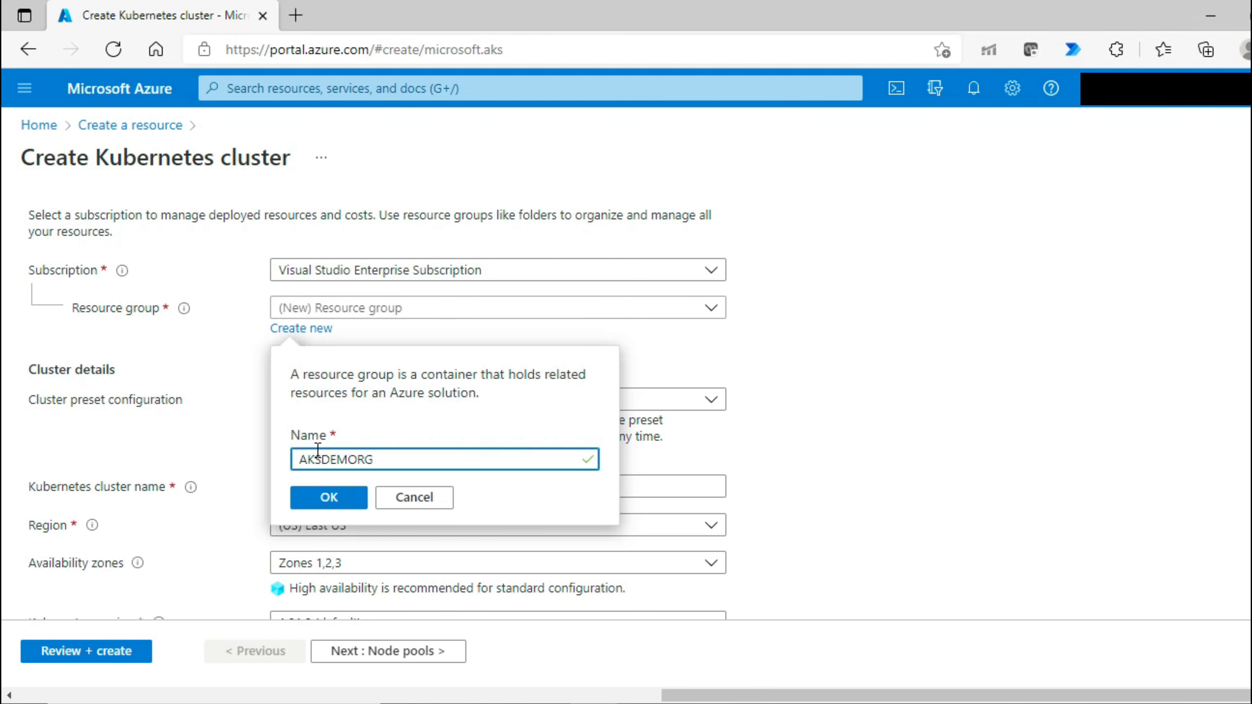
left_click(328, 498)
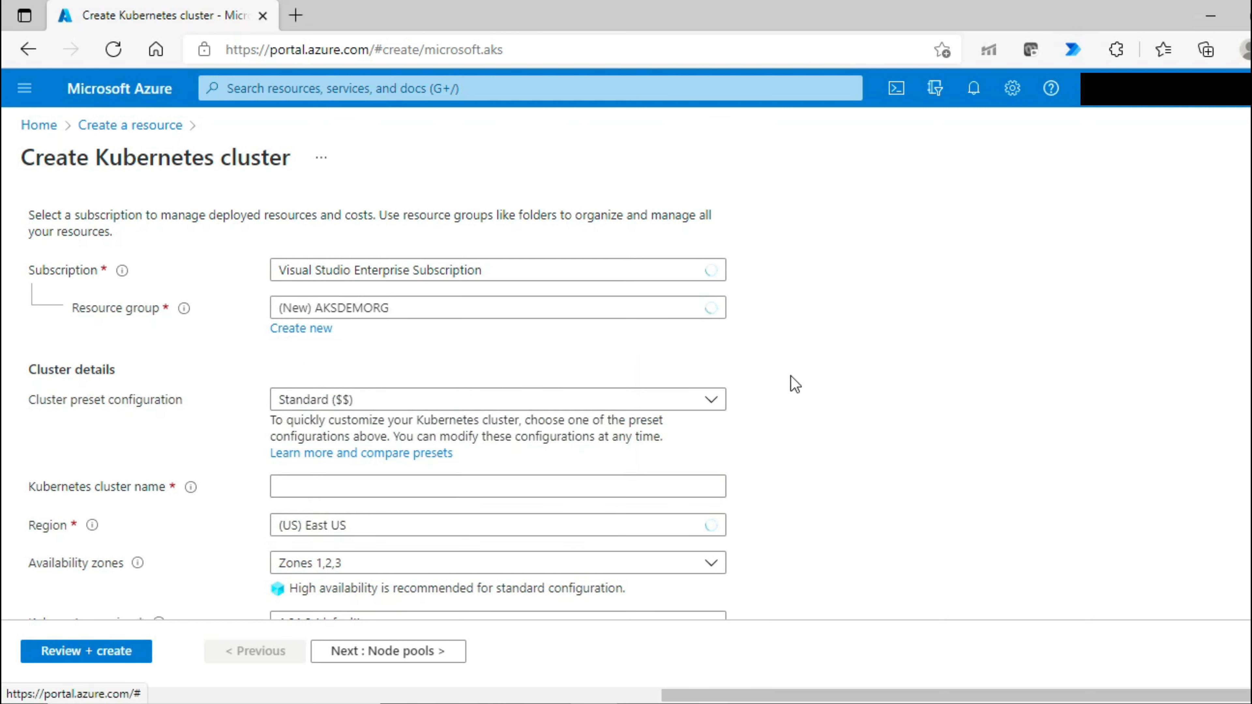
Compare the cluster preset configurations and apply the Standard ($$) preset
scroll(795, 384, "down", 1)
scroll(795, 384, "down", 1)
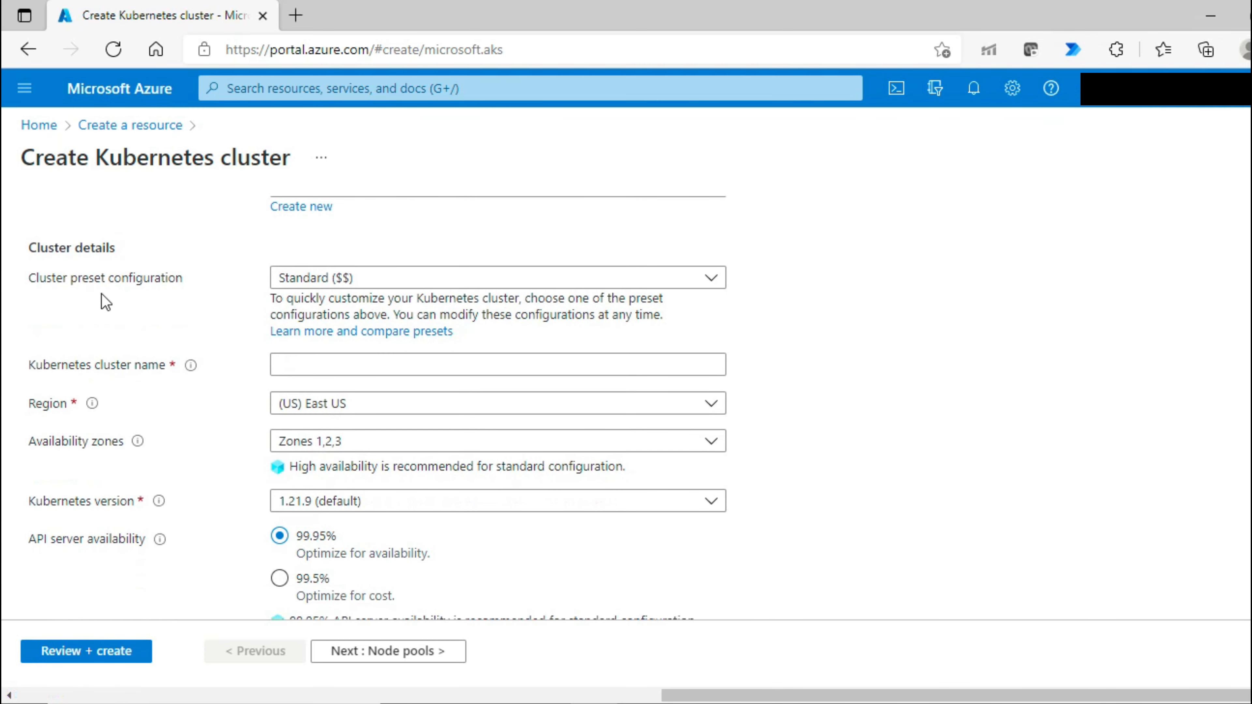
left_click(419, 289)
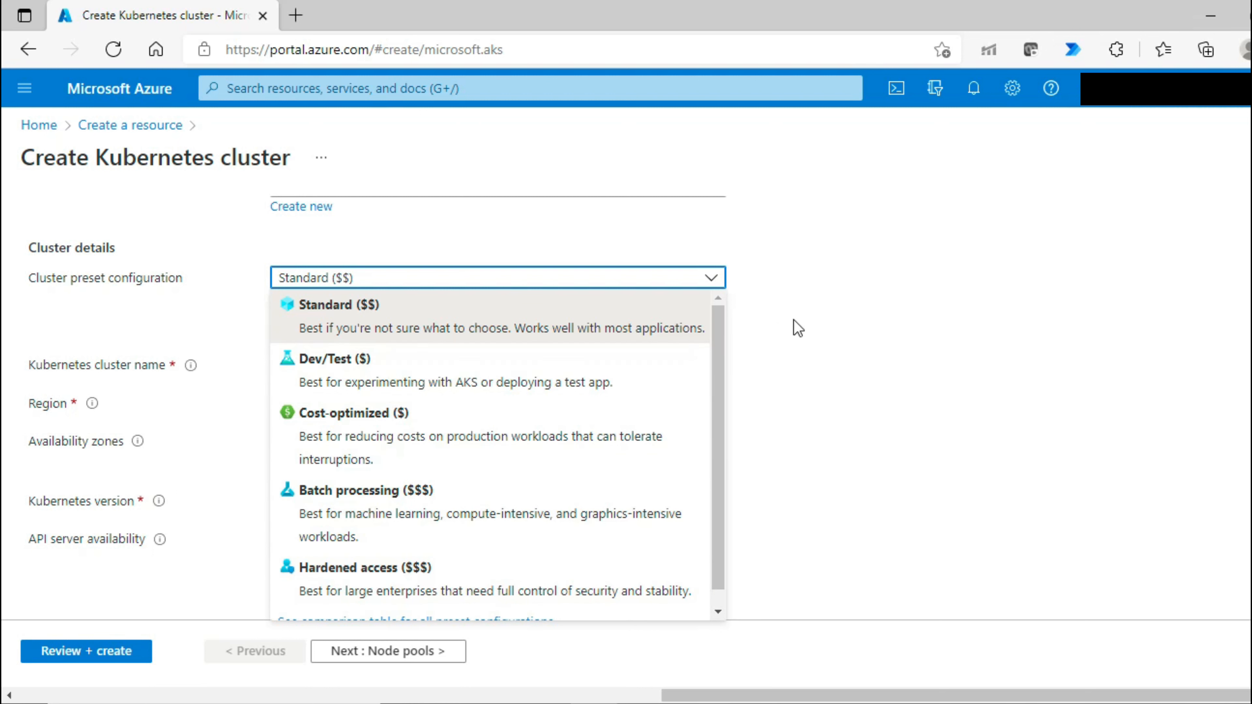
left_click(820, 311)
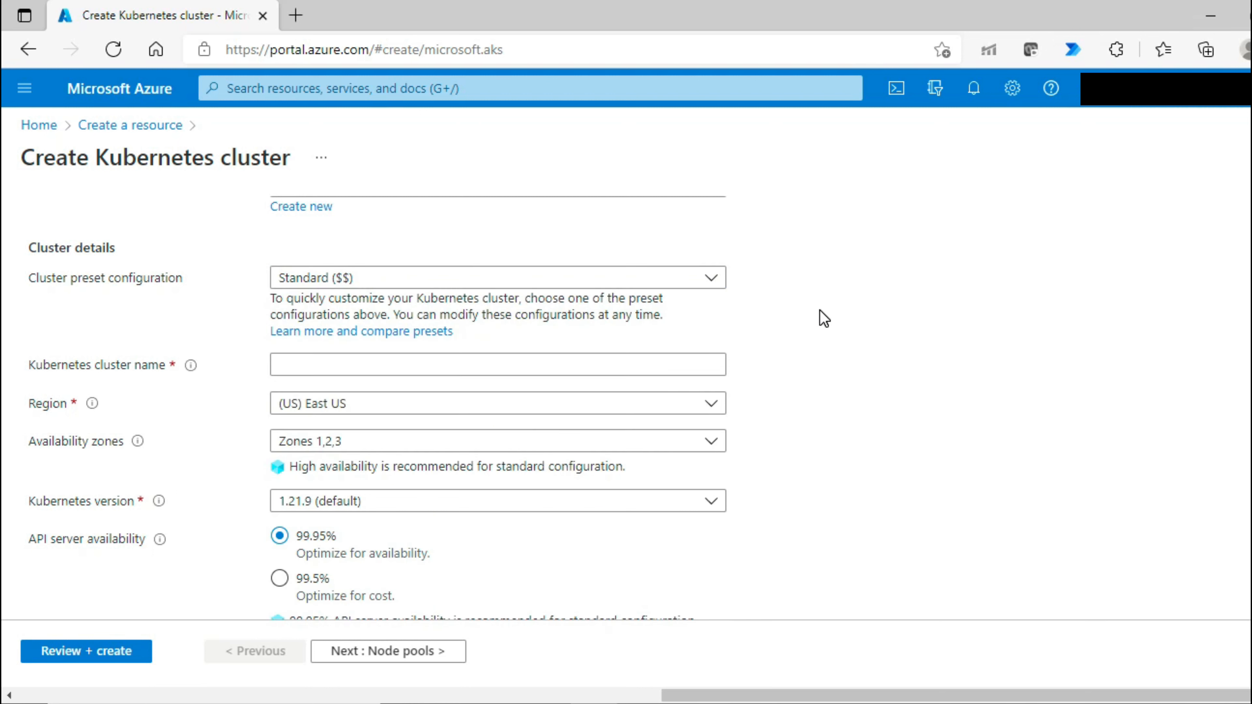
left_click(415, 331)
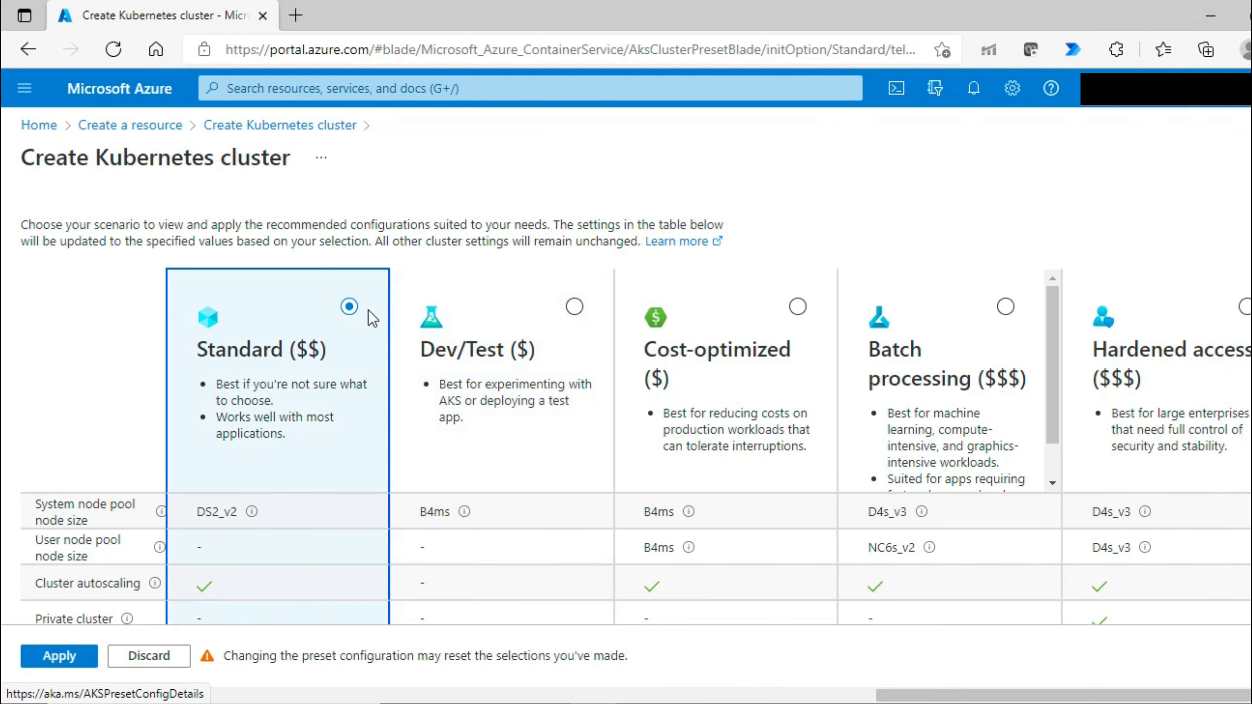
left_click(62, 658)
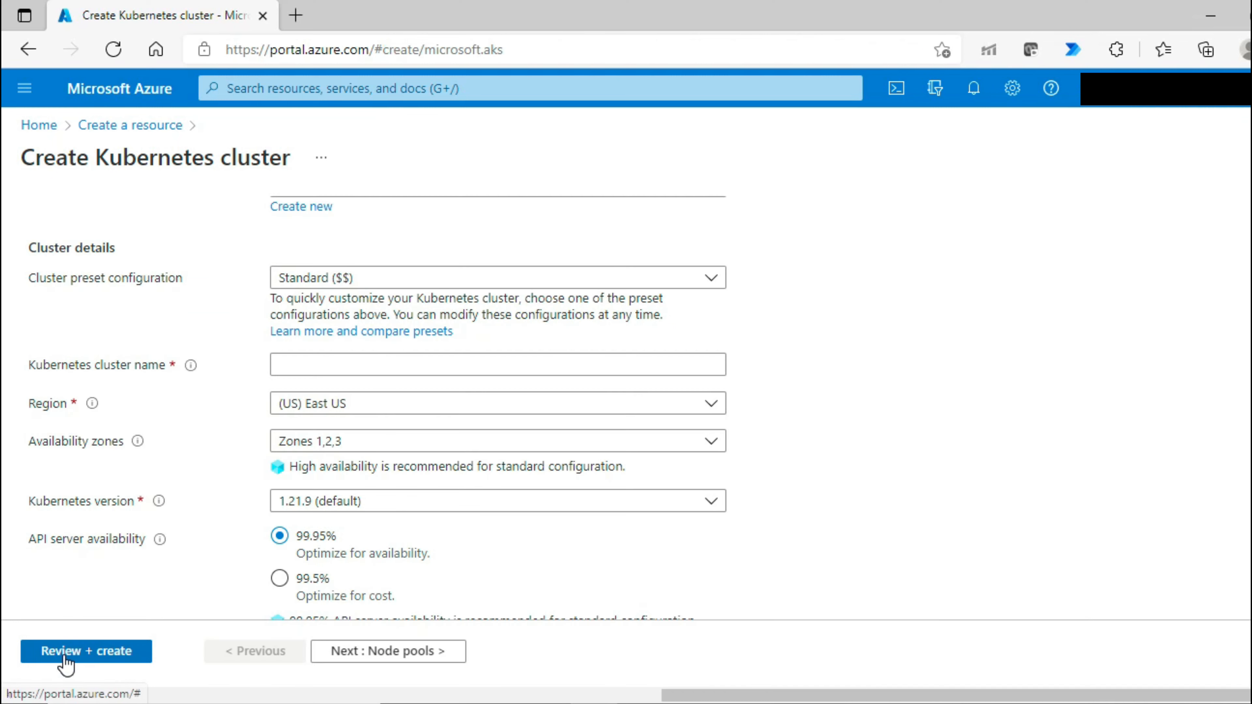
Name the Kubernetes cluster NAGSAKSDEMOCLUSTER
left_click(446, 370)
type("NAGSAKS")
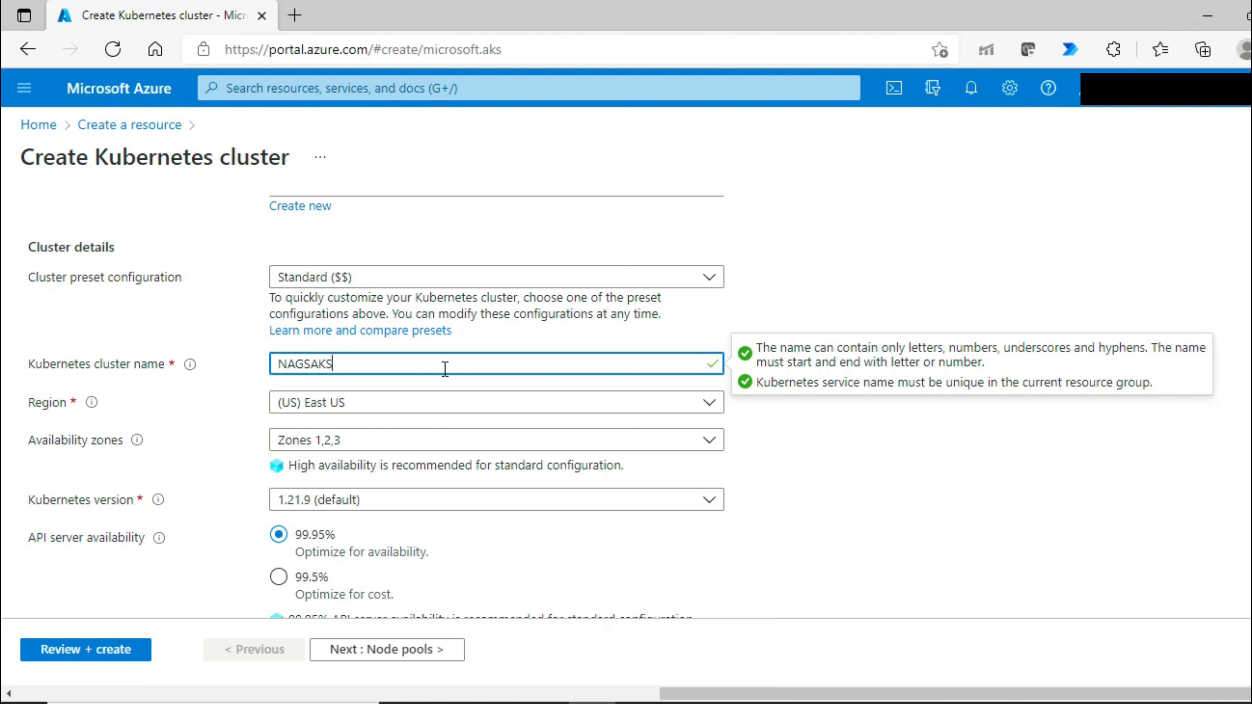
type("CLUD")
key("BackSpace")
type("DEMOCLUSTER")
key("Tab")
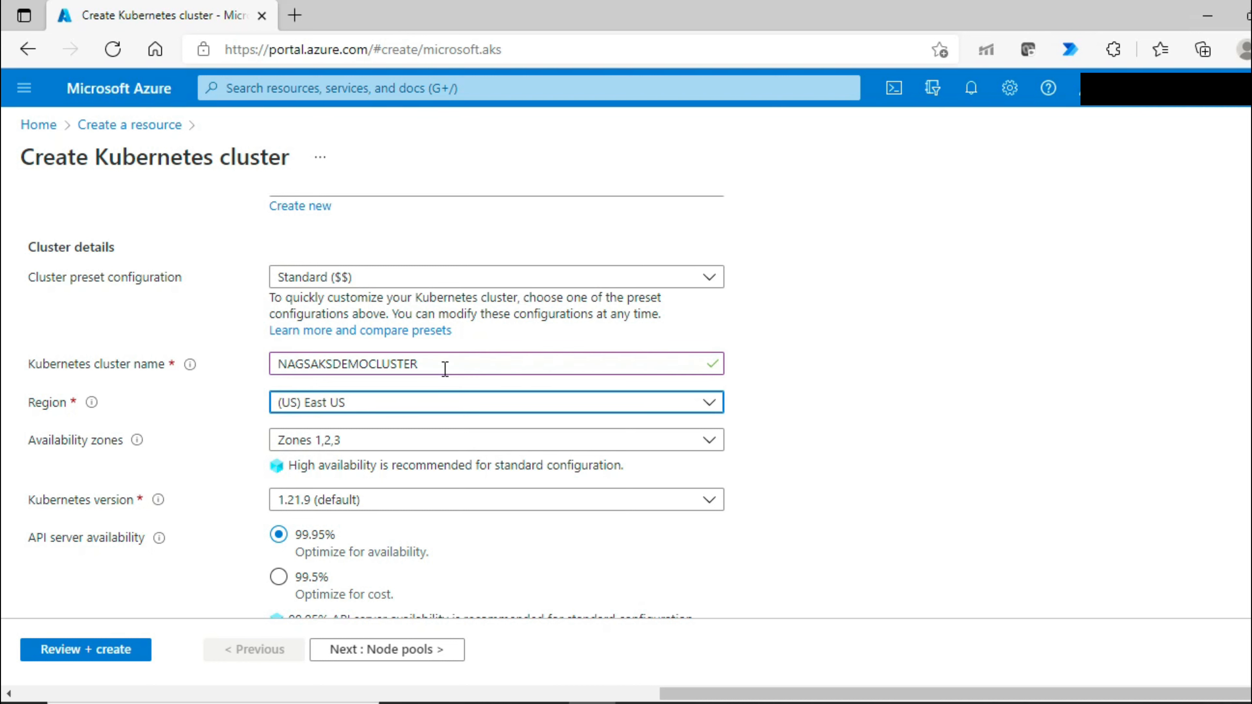
Set the cluster's region to (Asia Pacific) Central India
left_click(450, 407)
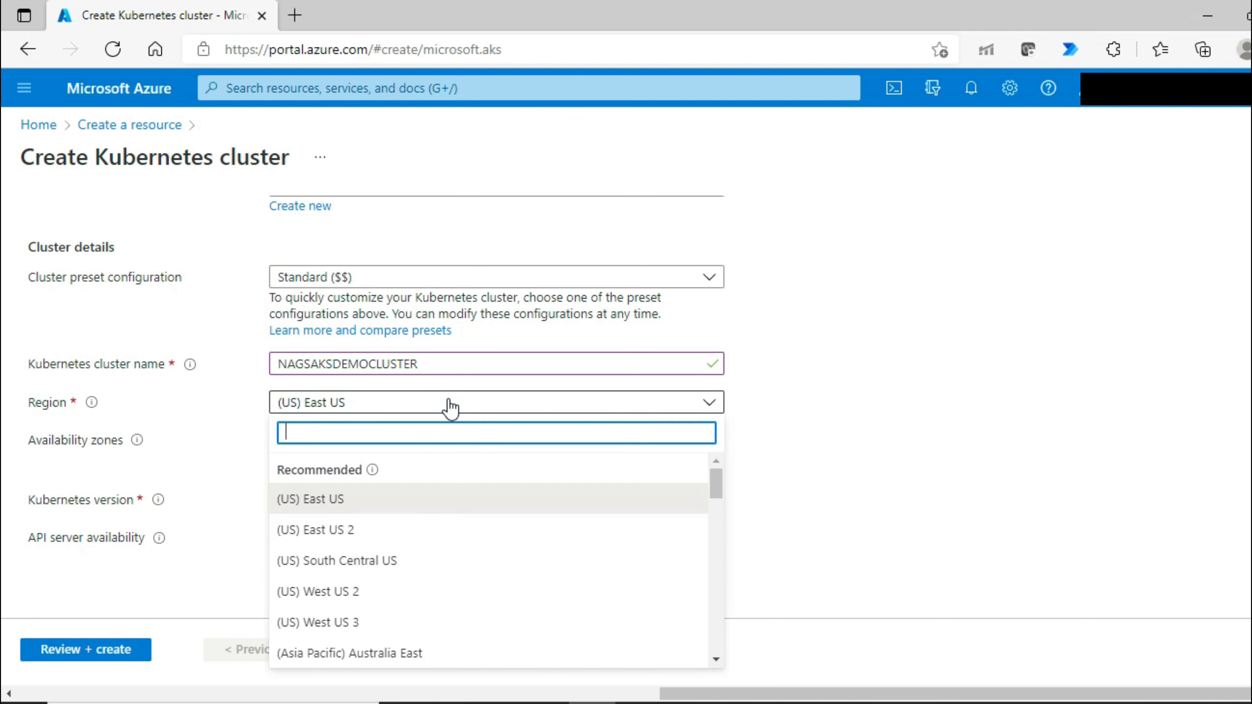
scroll(462, 592, "down", 3)
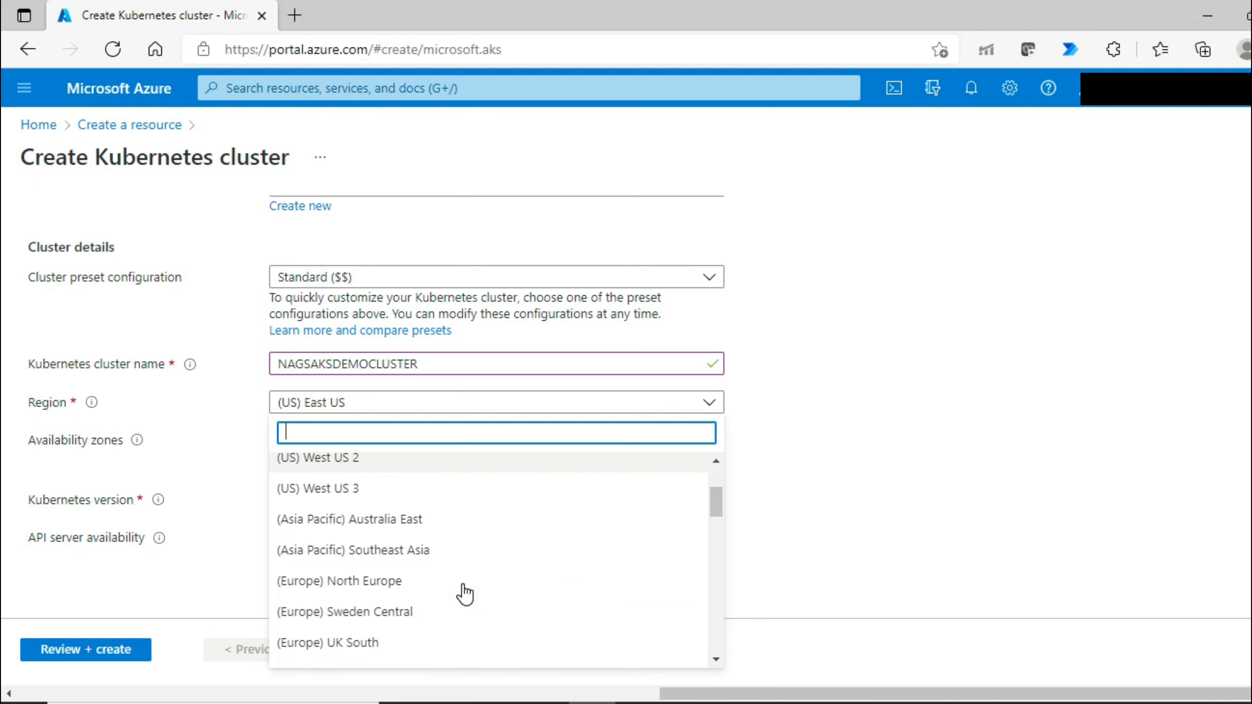
scroll(465, 594, "down", 5)
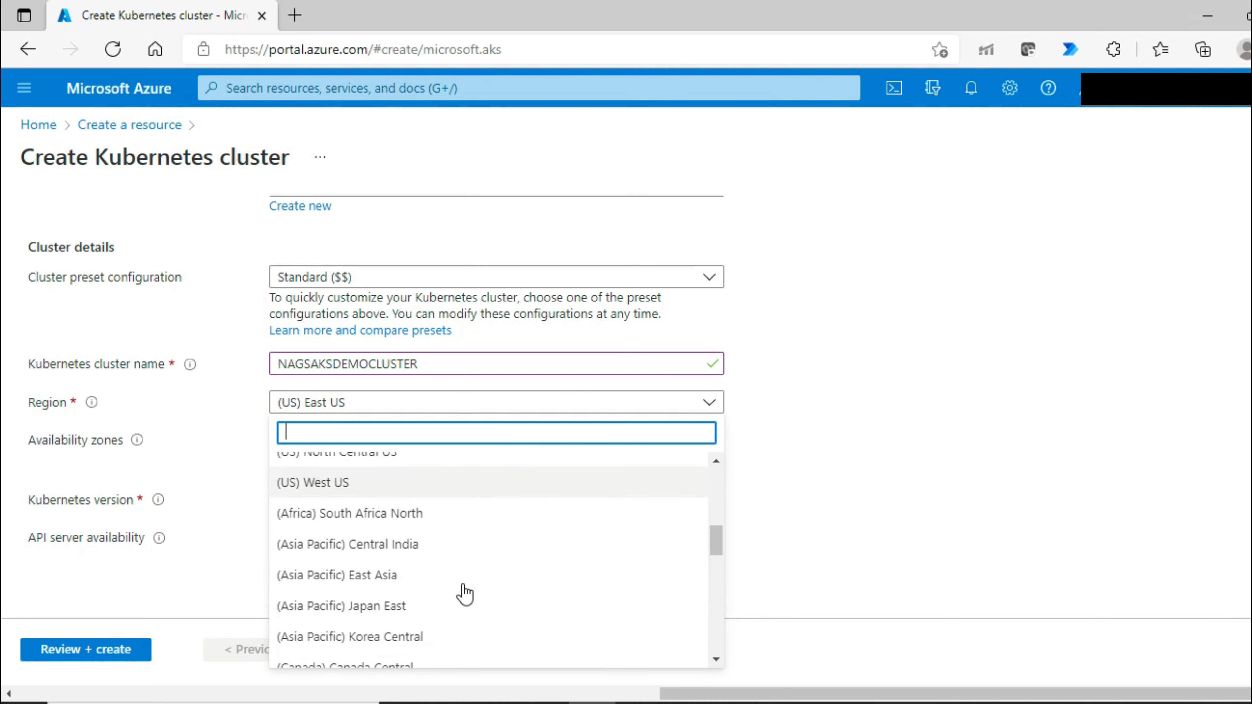
scroll(464, 593, "down", 2)
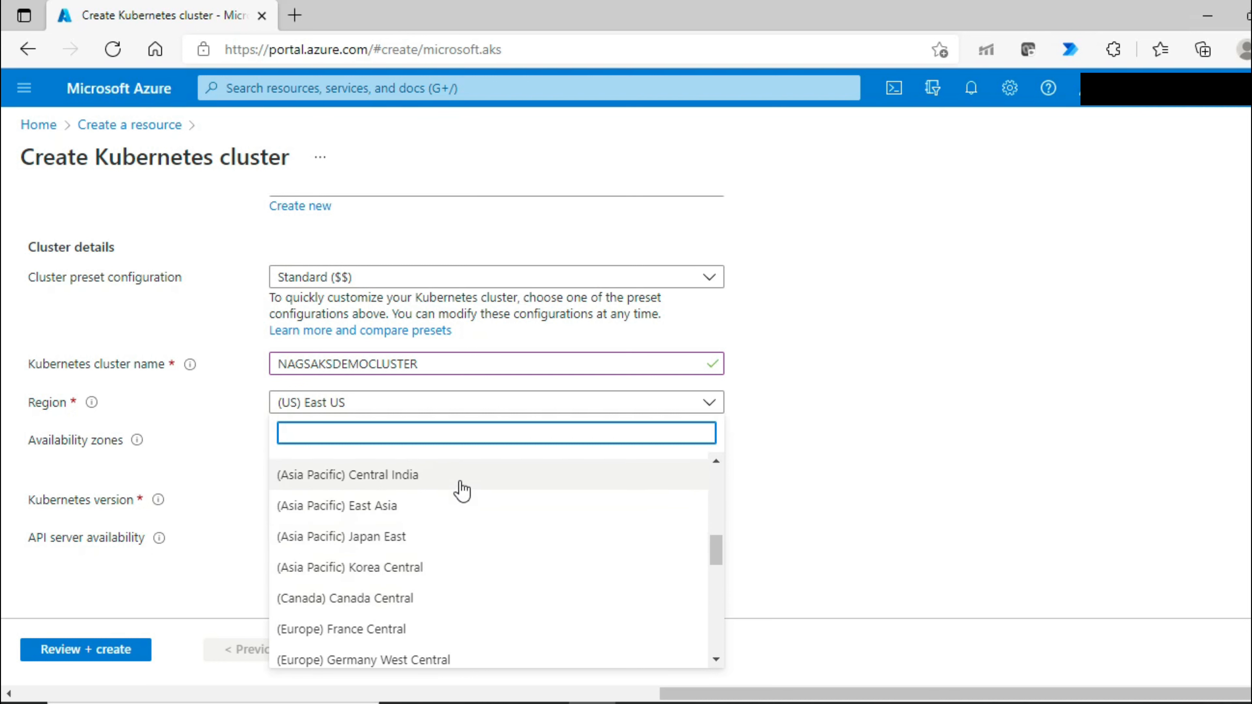
key("Escape")
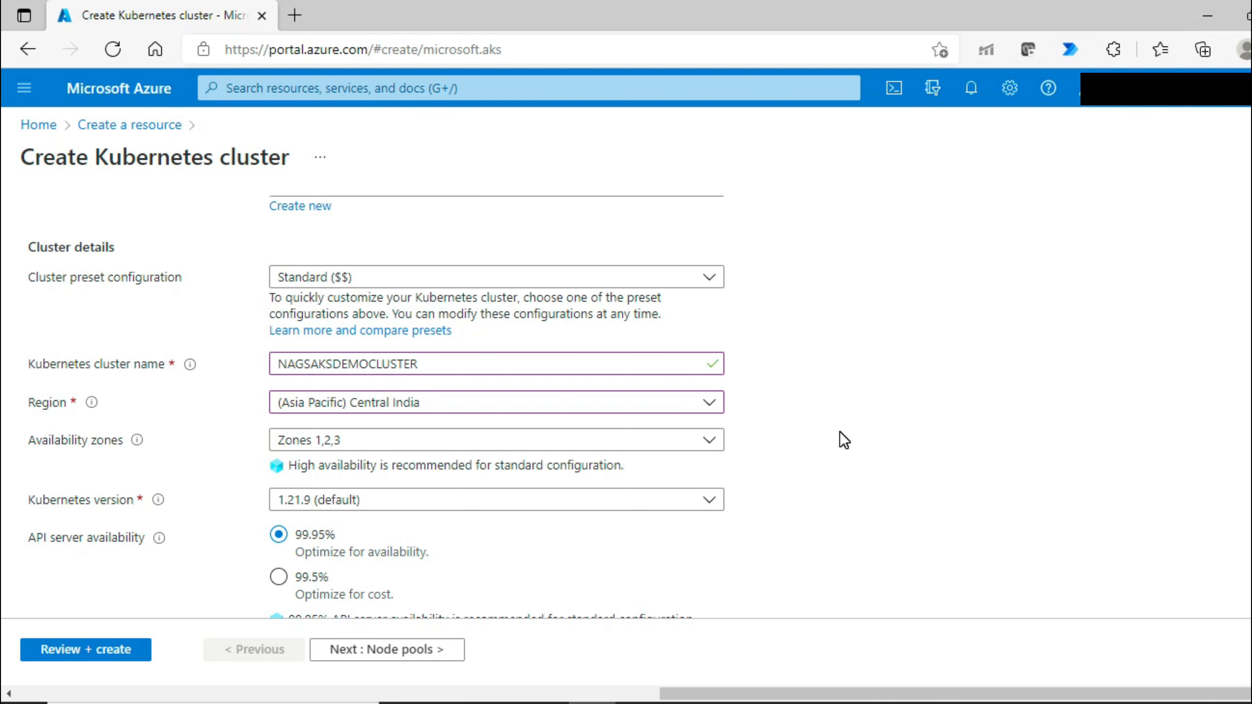
Examine the options offered for availability zones and Kubernetes version without changing them
scroll(844, 439, "down", 3)
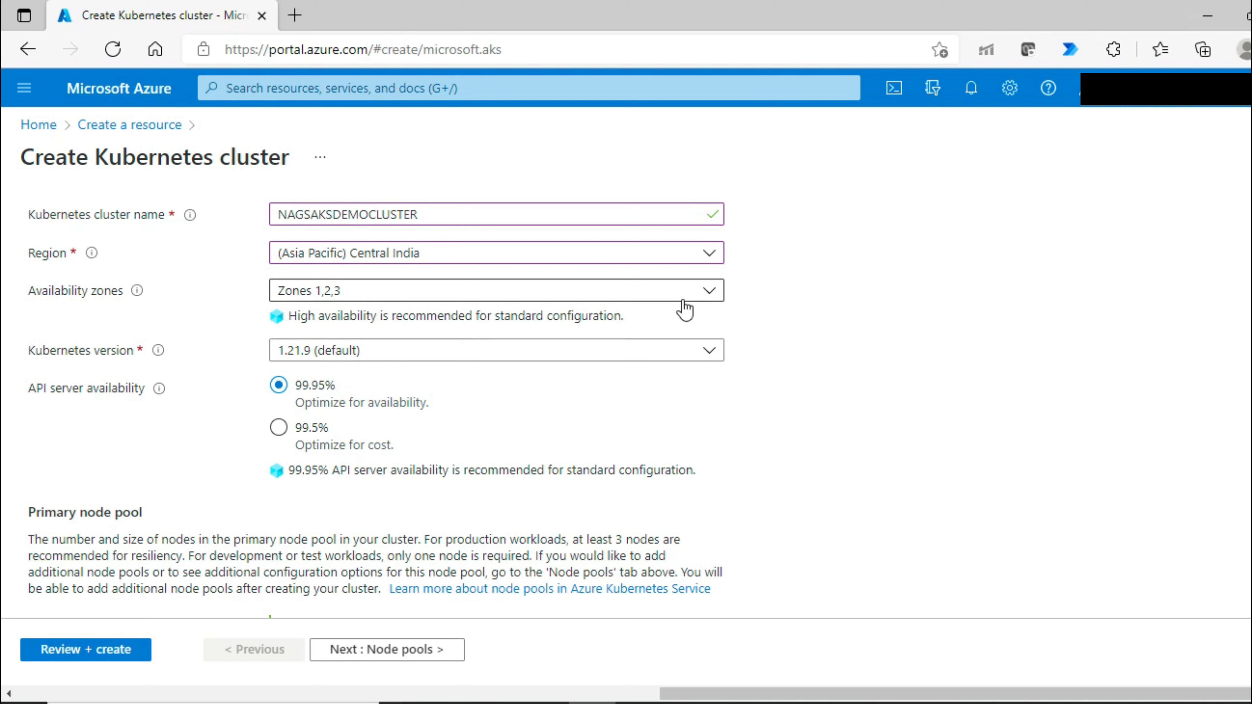
left_click(712, 298)
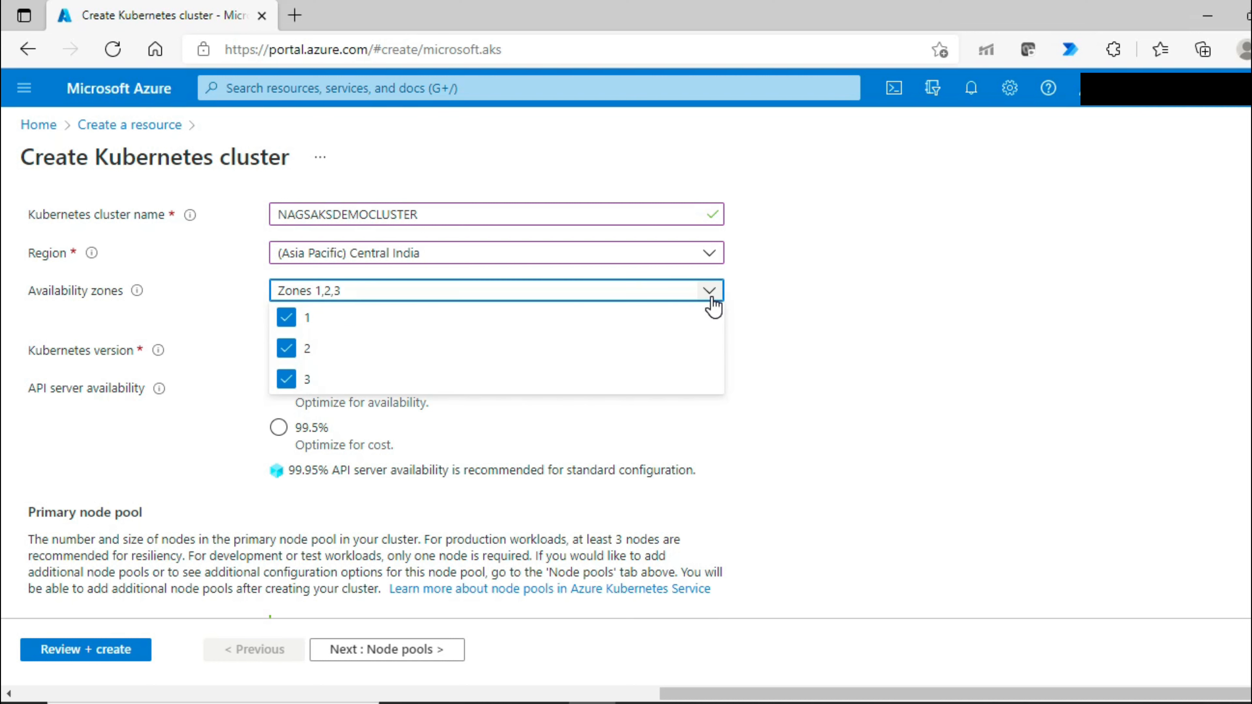
left_click(714, 307)
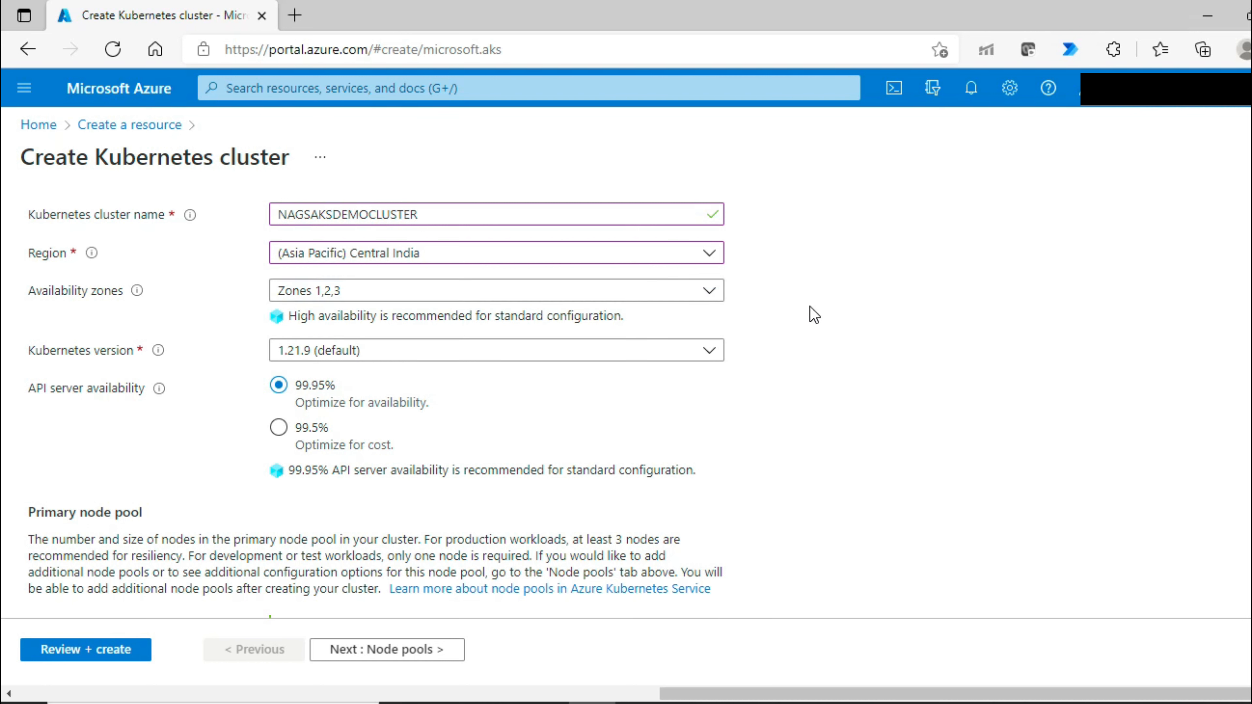
scroll(812, 313, "down", 2)
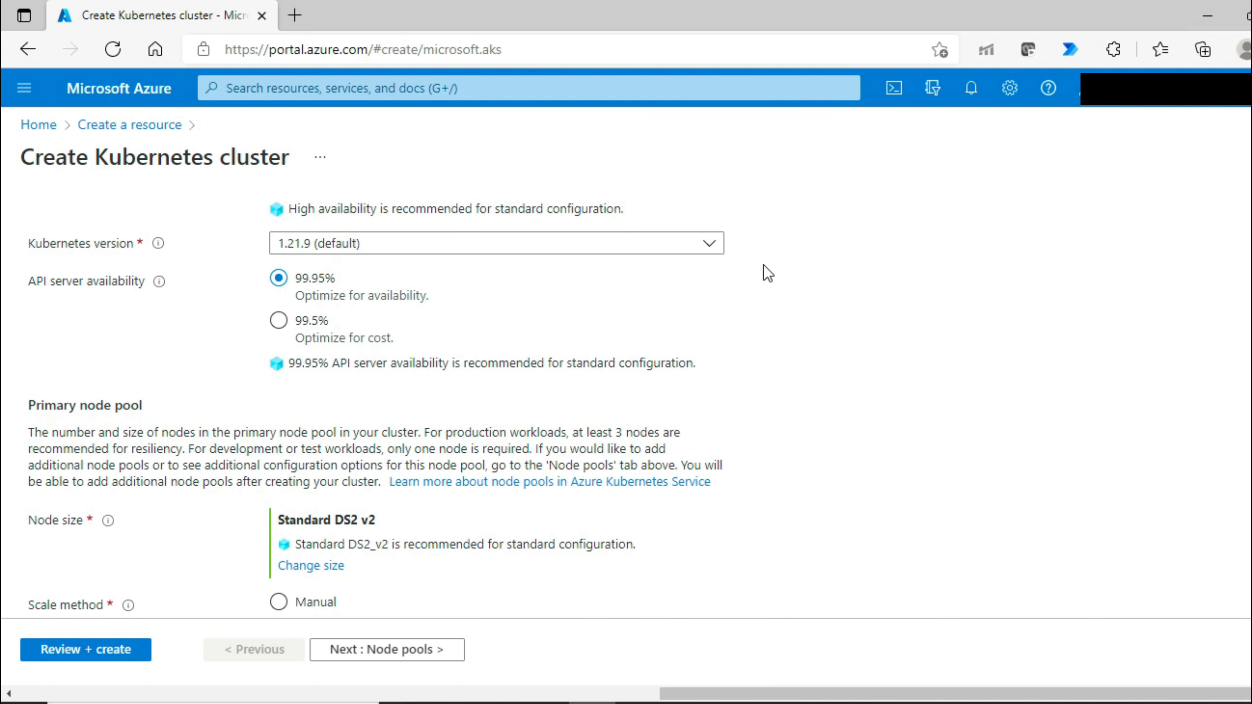
left_click(709, 245)
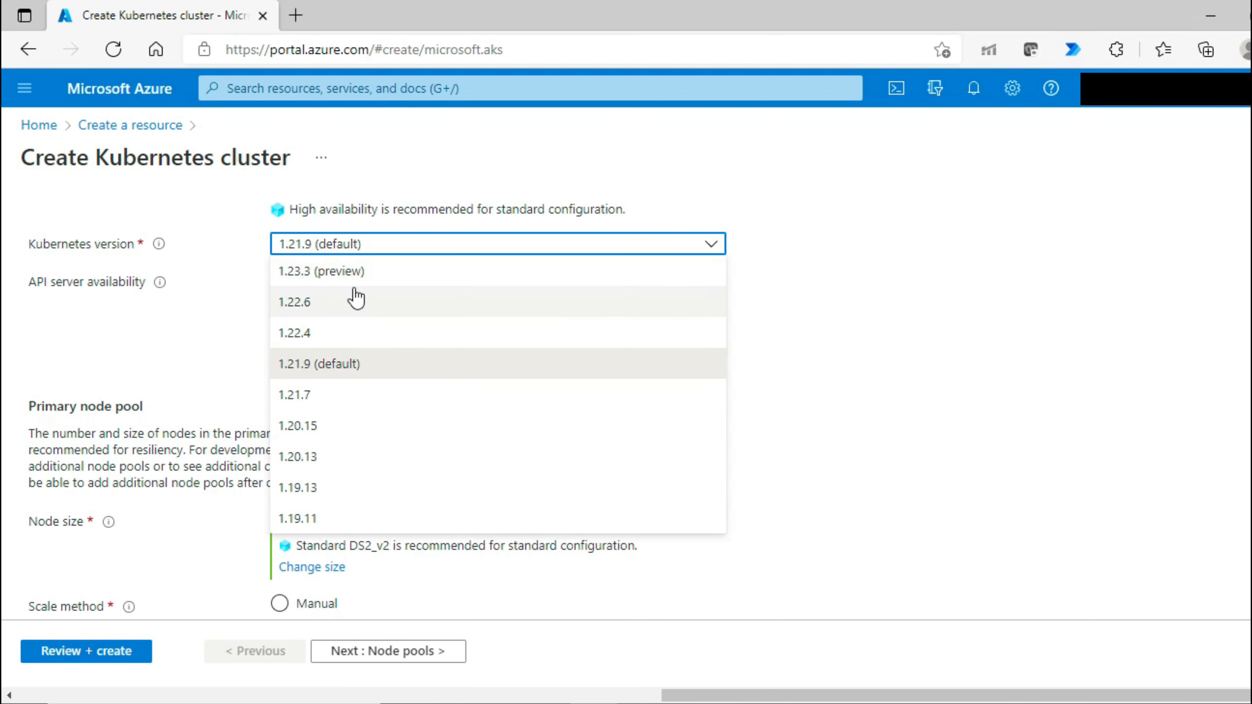
left_click(934, 382)
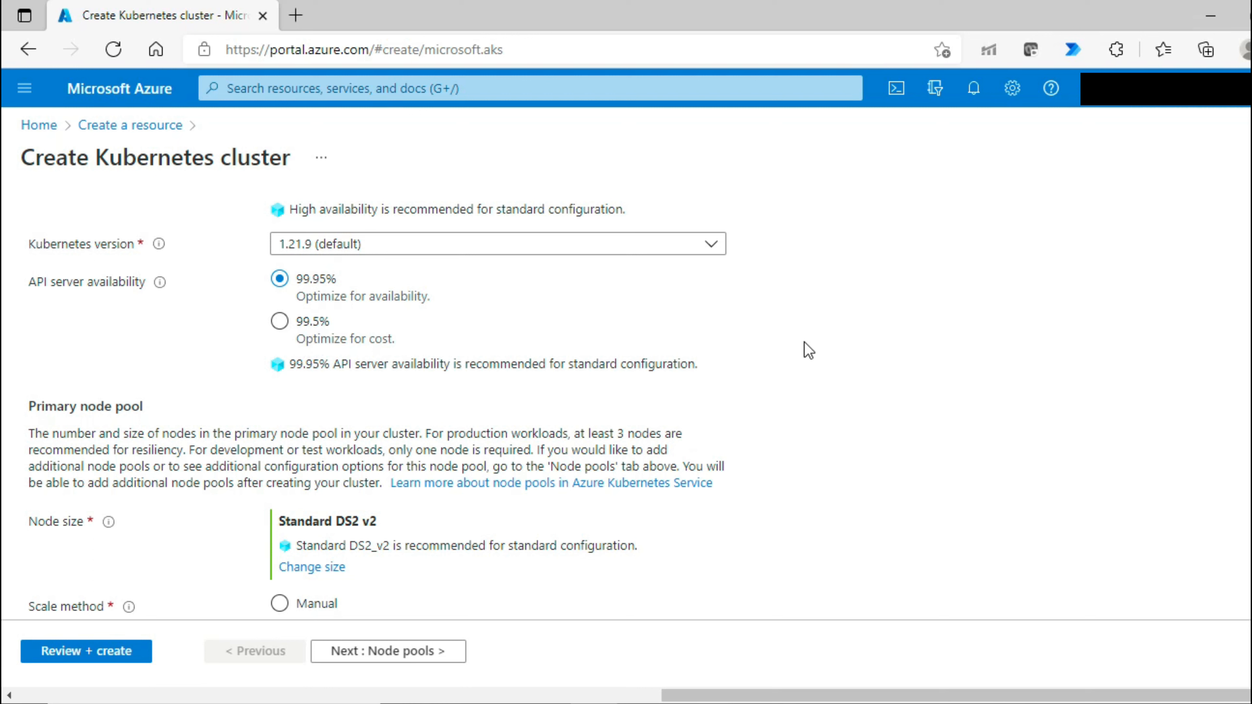
Review the available VM sizes for the primary node pool and select DS2_v2 as the node size
scroll(809, 350, "down", 3)
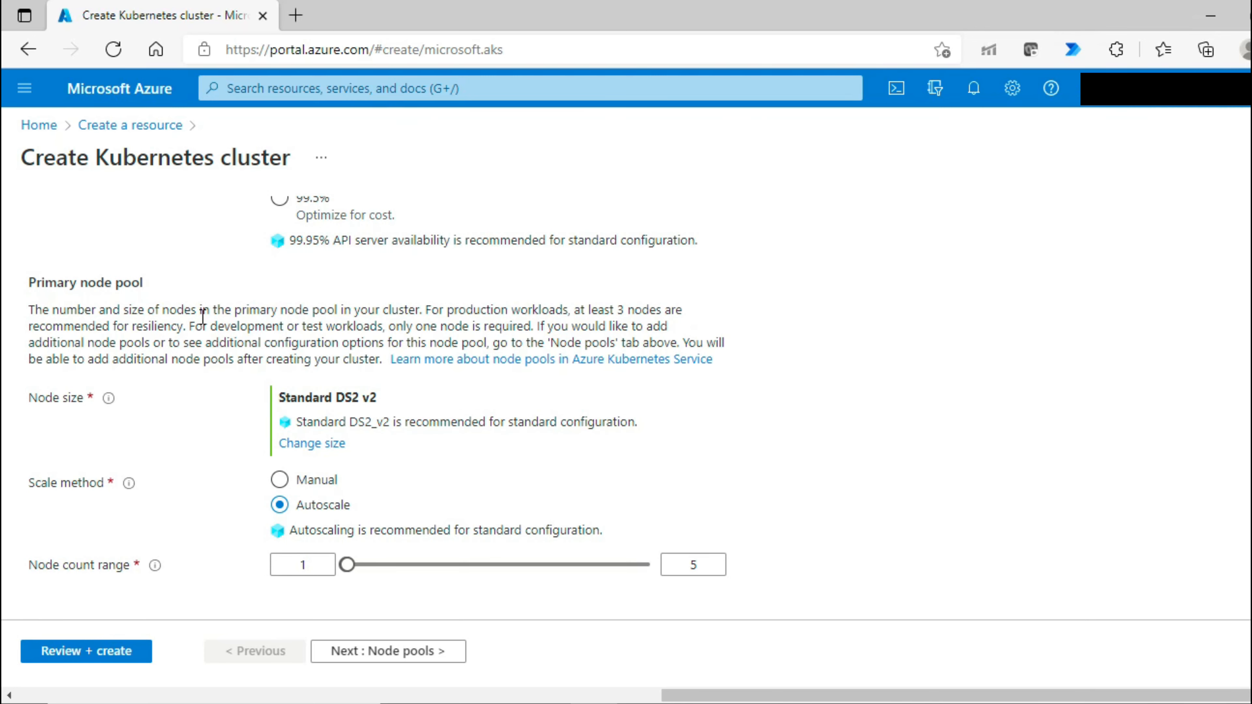
left_click_drag(53, 283, 133, 283)
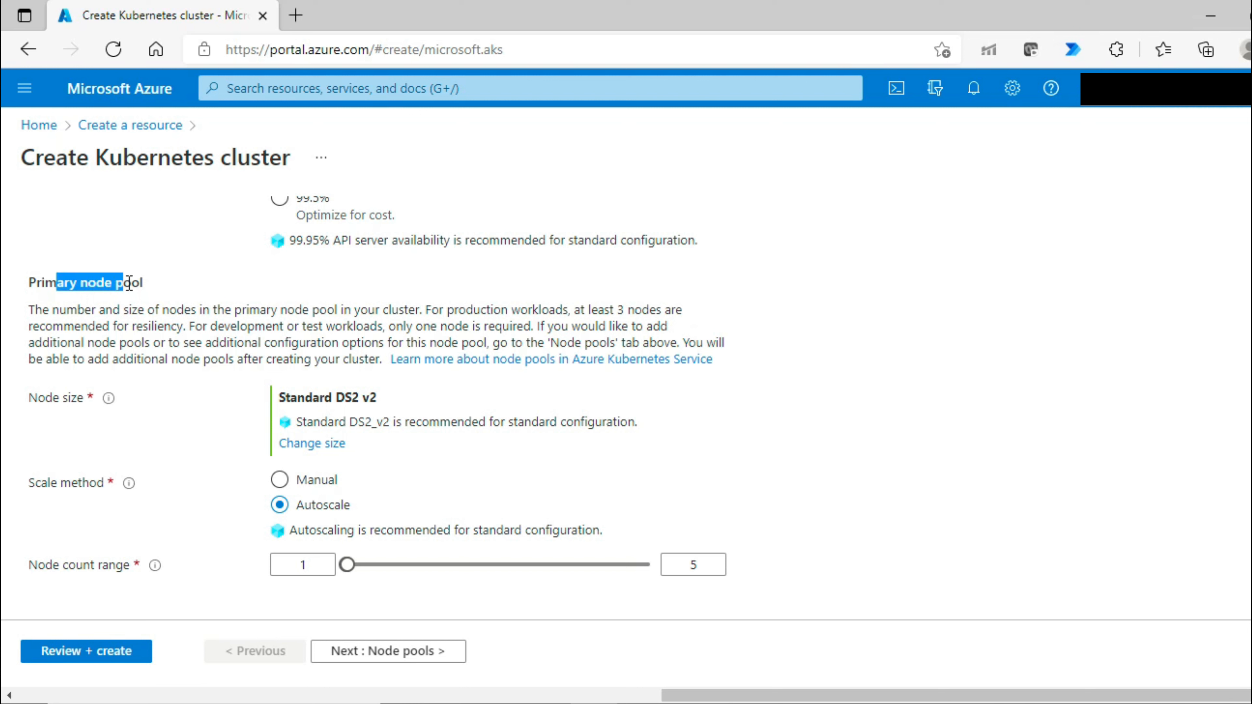
left_click(135, 285)
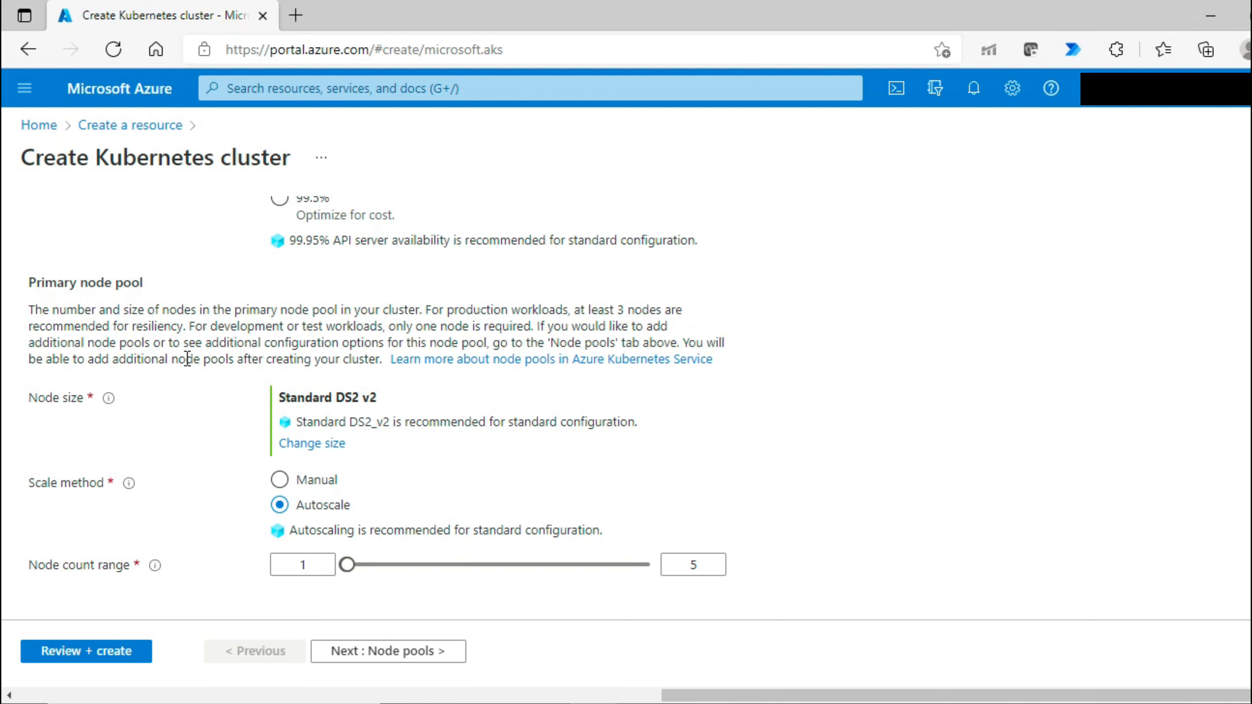
left_click(313, 443)
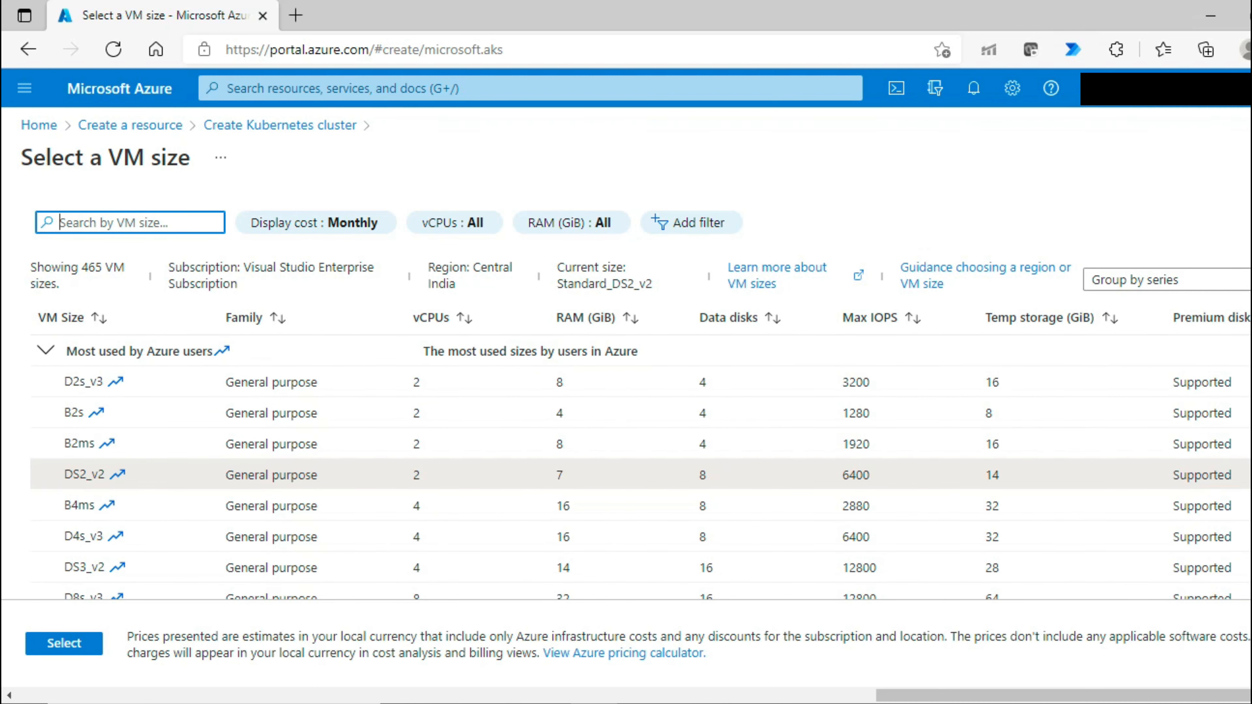
left_click(65, 643)
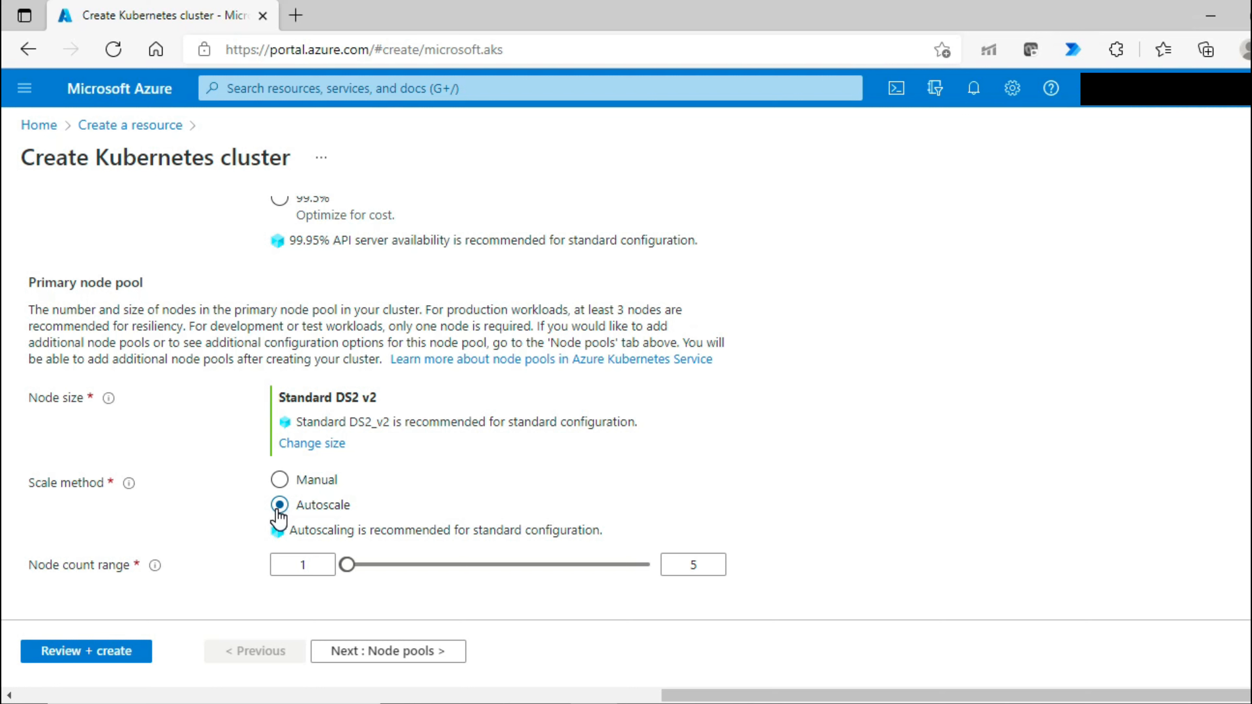
Continue to the node pool settings and review the agentpool entry, virtual nodes and scale set options
left_click(355, 652)
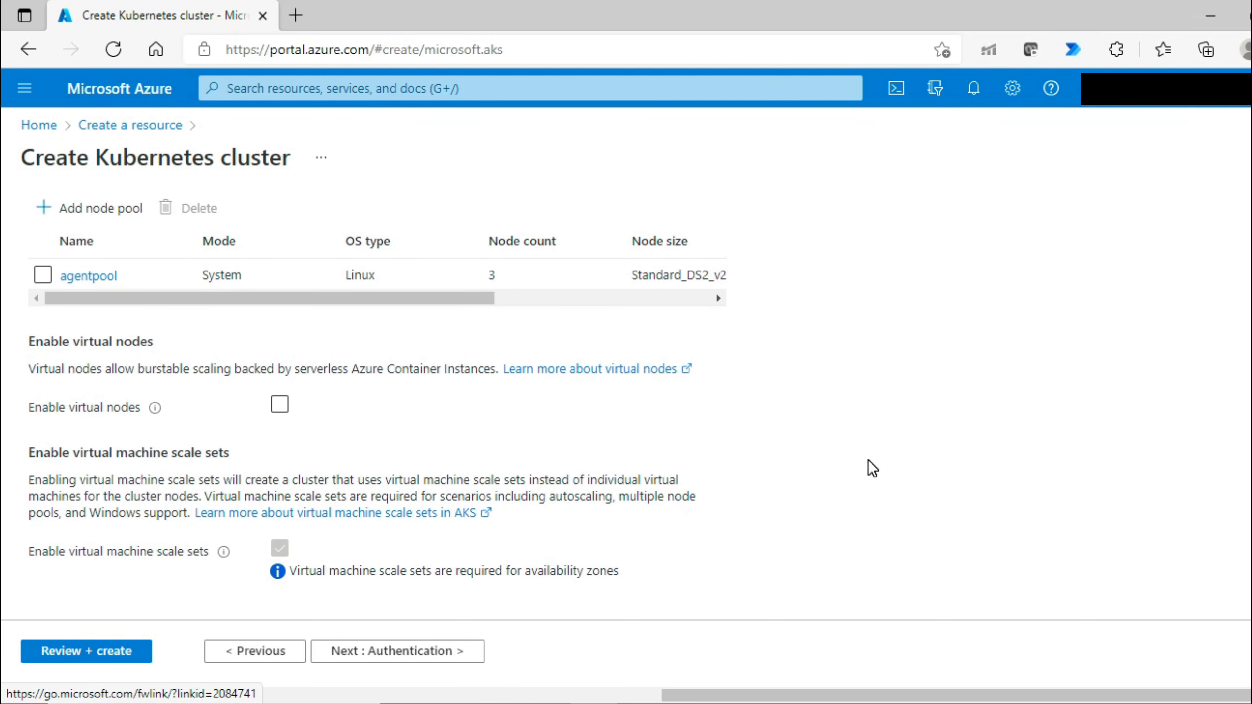
scroll(873, 468, "up", 3)
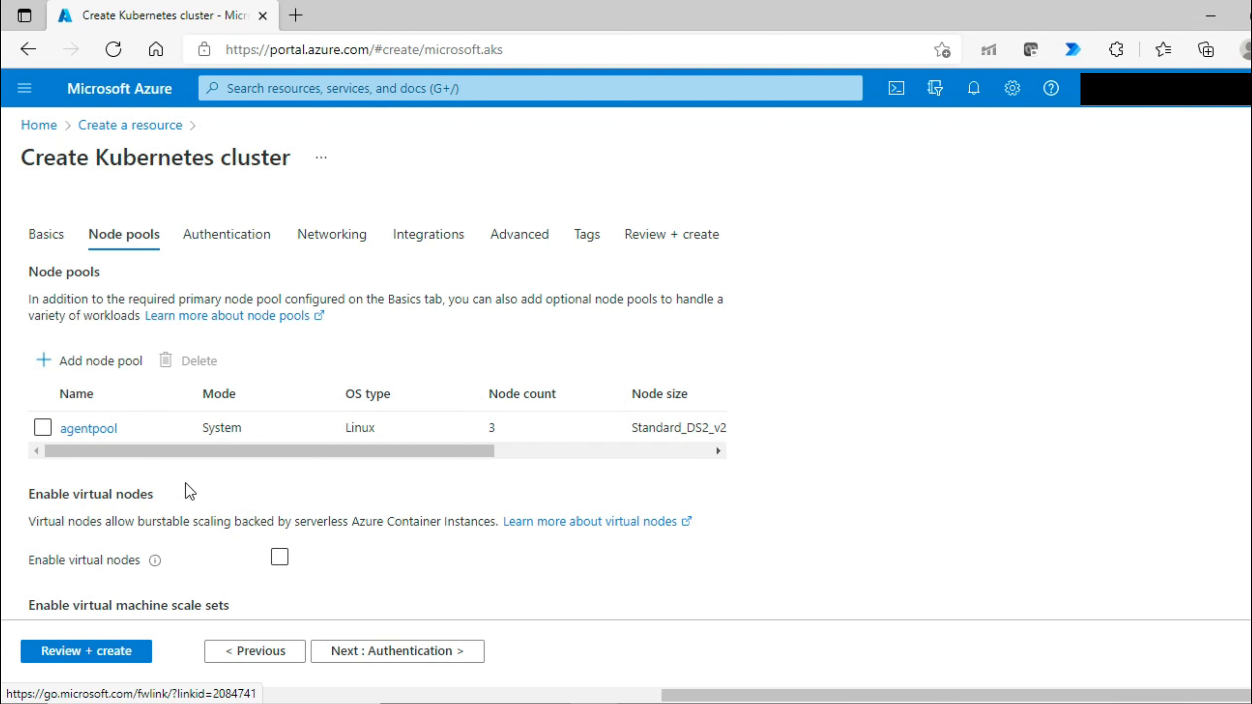
scroll(791, 486, "down", 2)
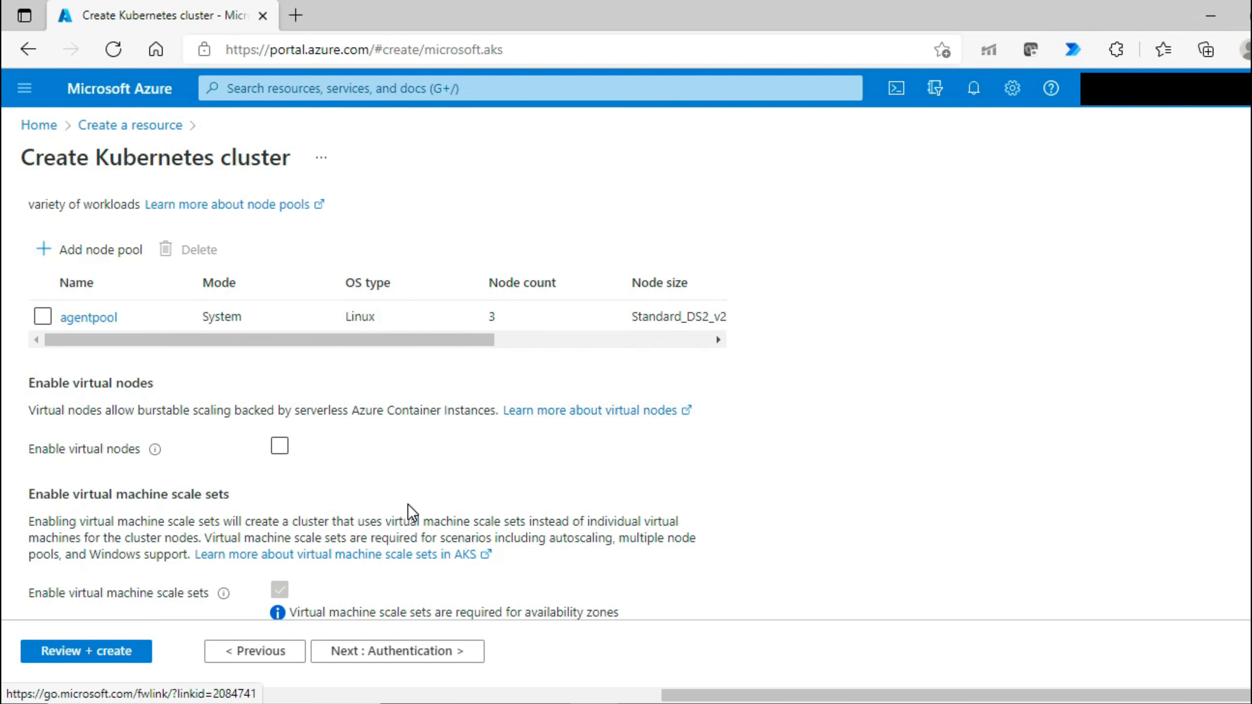
scroll(409, 508, "down", 1)
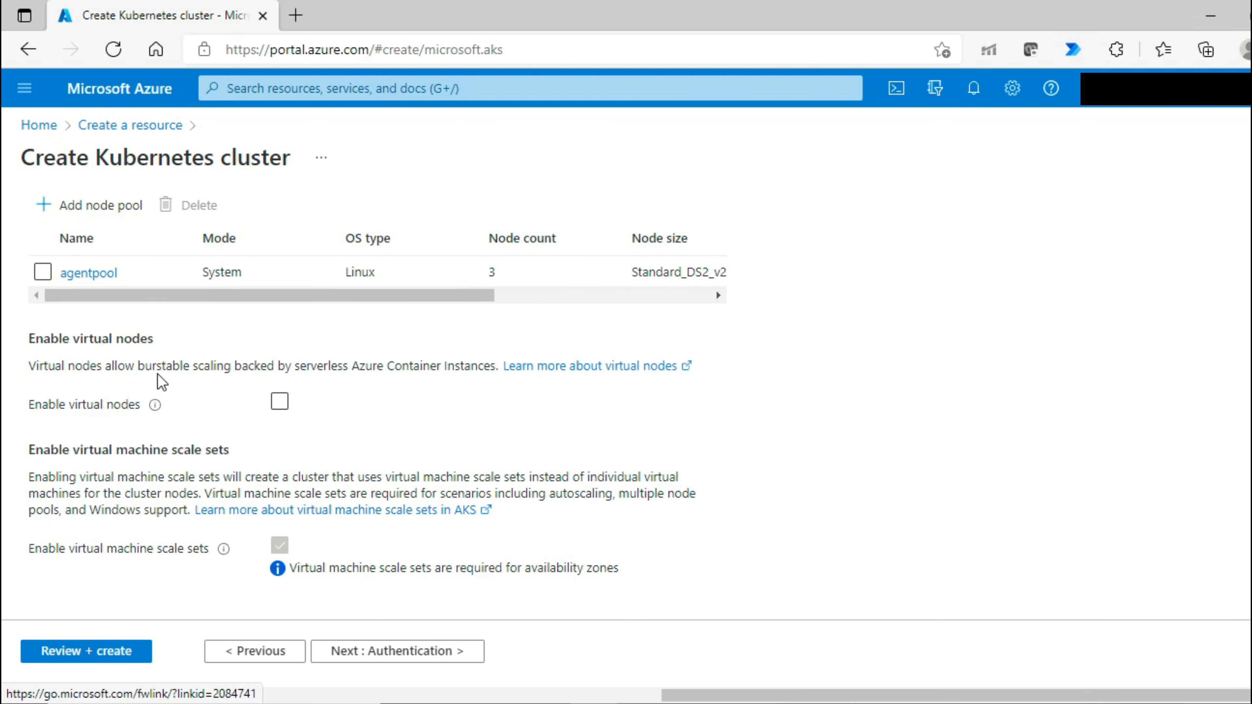
Go over the virtual nodes option and continue to the cluster's authentication settings
left_click_drag(293, 366, 489, 363)
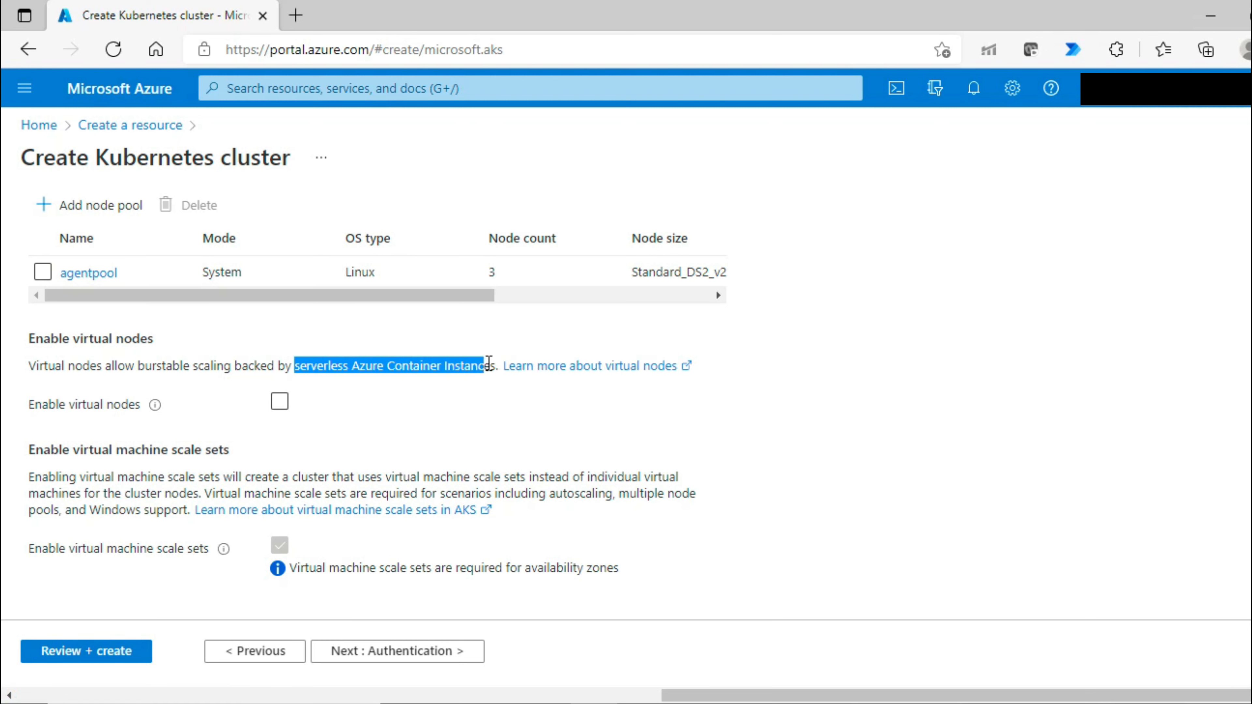
left_click(279, 406)
left_click(305, 405)
left_click(368, 651)
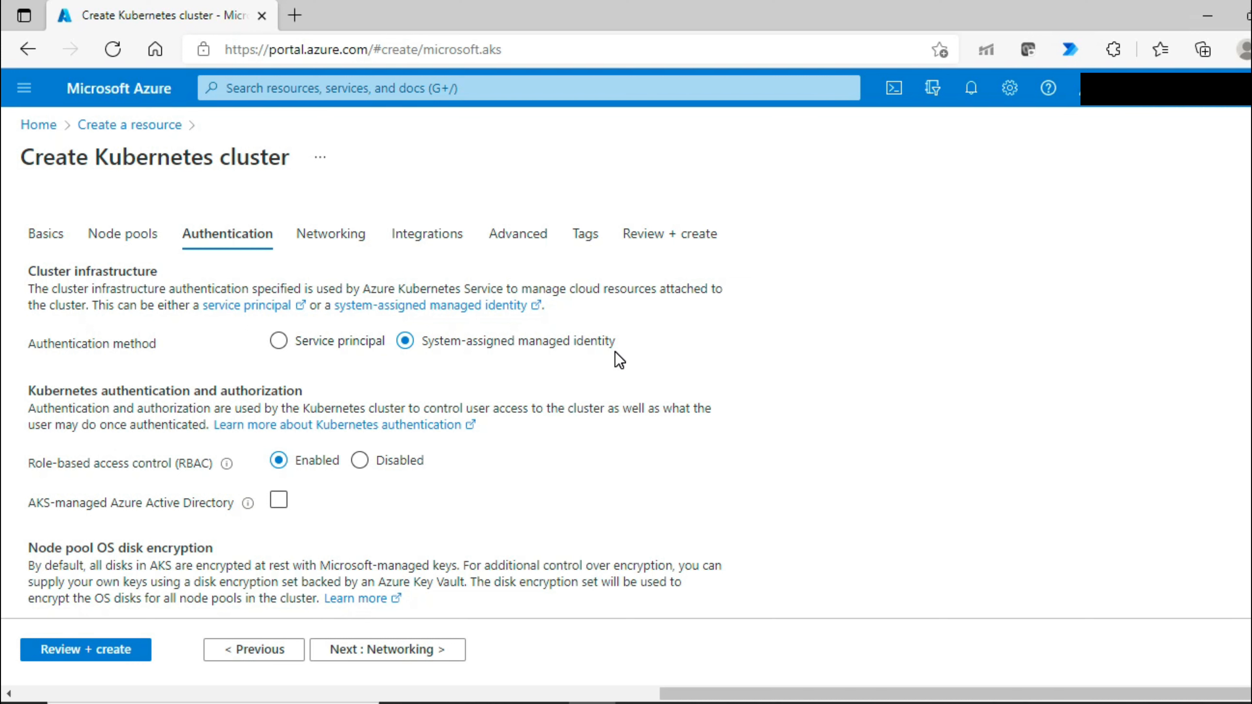
Review the cluster's authentication, RBAC and disk encryption settings, keep the defaults and continue to the networking settings
scroll(620, 361, "down", 2)
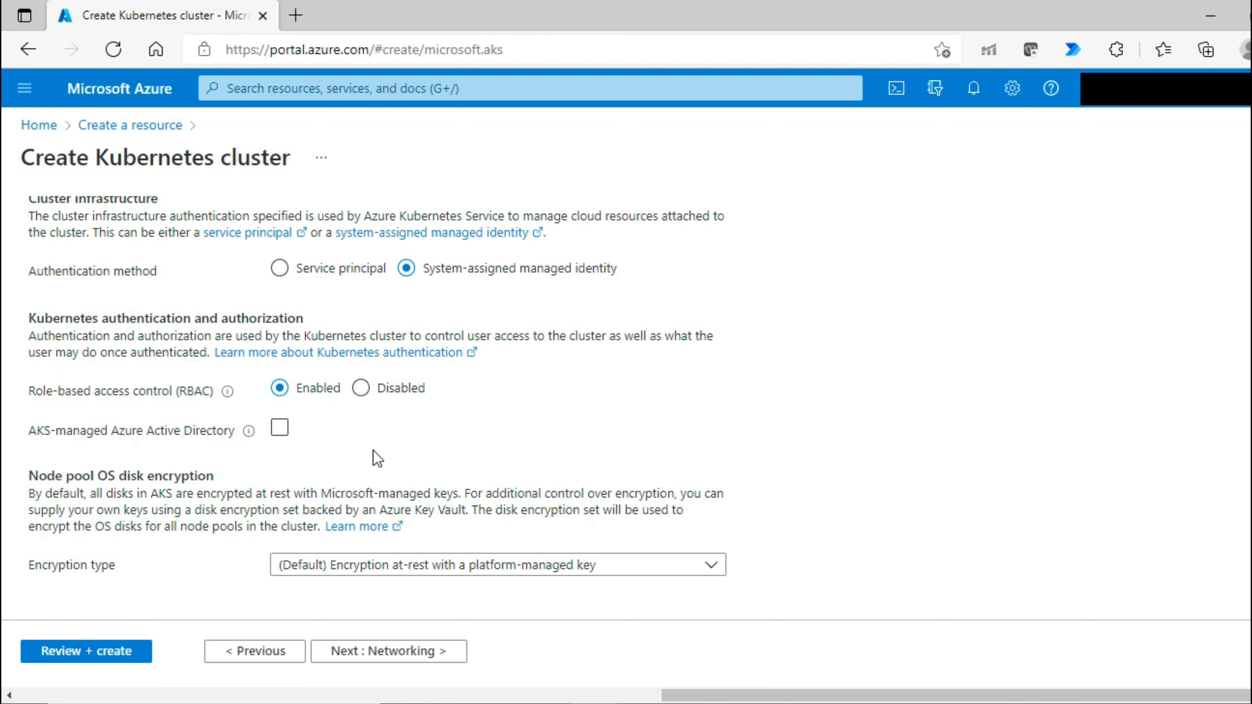
left_click(537, 439)
left_click(537, 441)
left_click(405, 655)
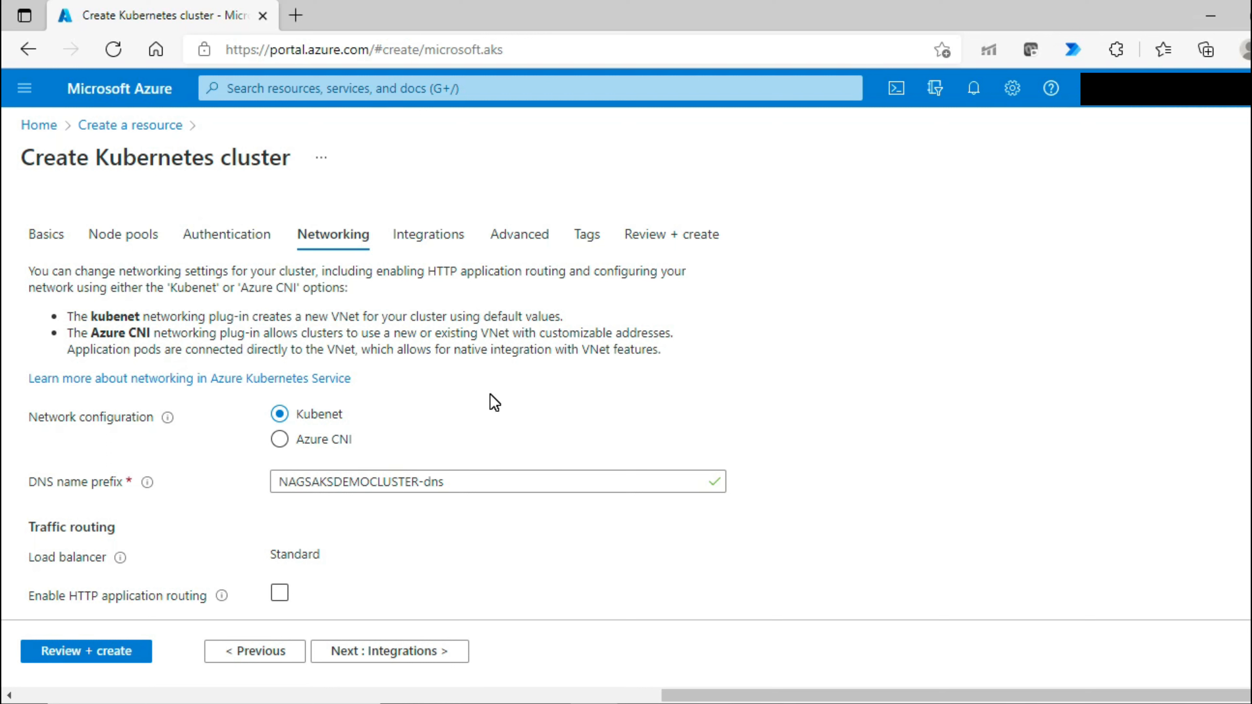
Review the network configuration, traffic routing and network policy options, keep the defaults and continue to the integrations settings
scroll(493, 402, "down", 1)
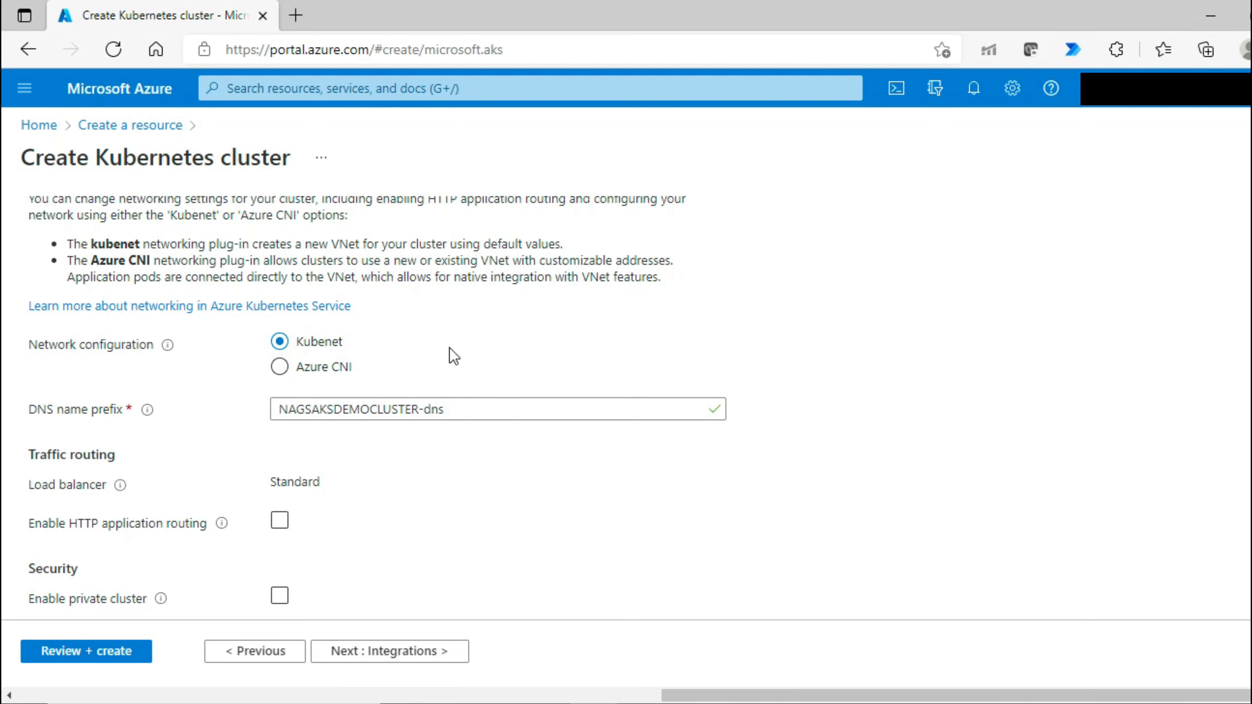
scroll(490, 351, "down", 2)
left_click(488, 353)
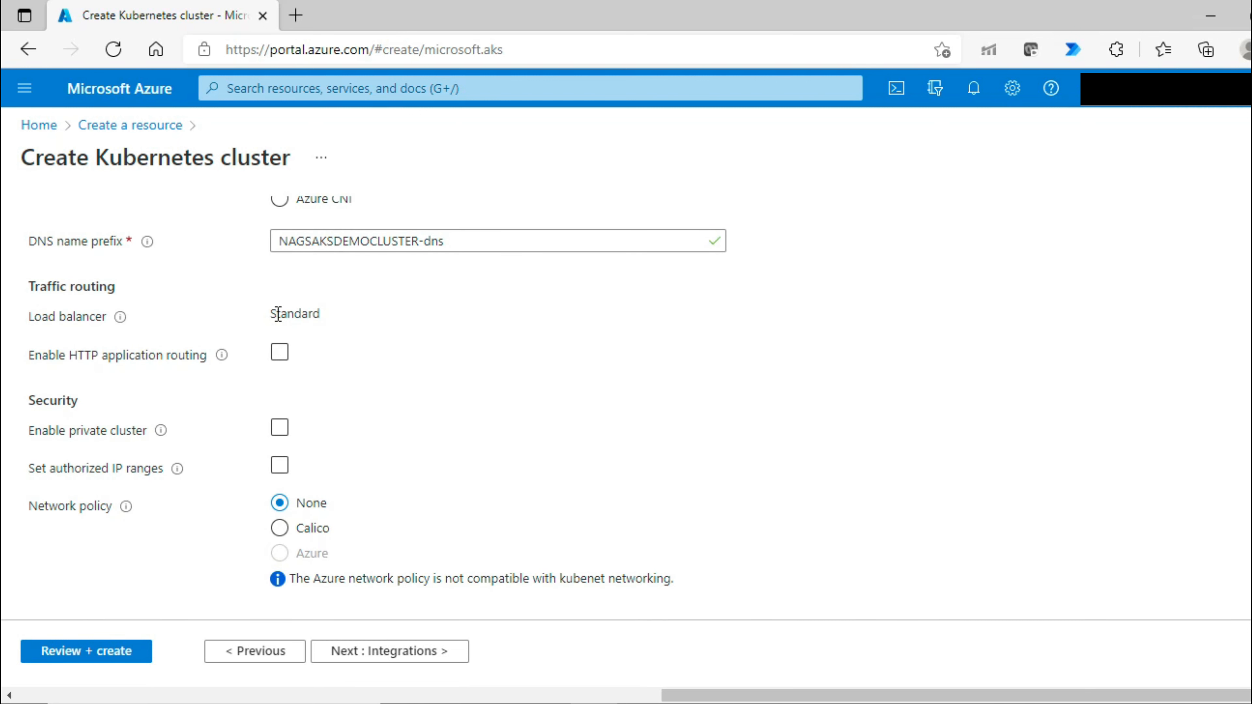
left_click_drag(278, 314, 338, 325)
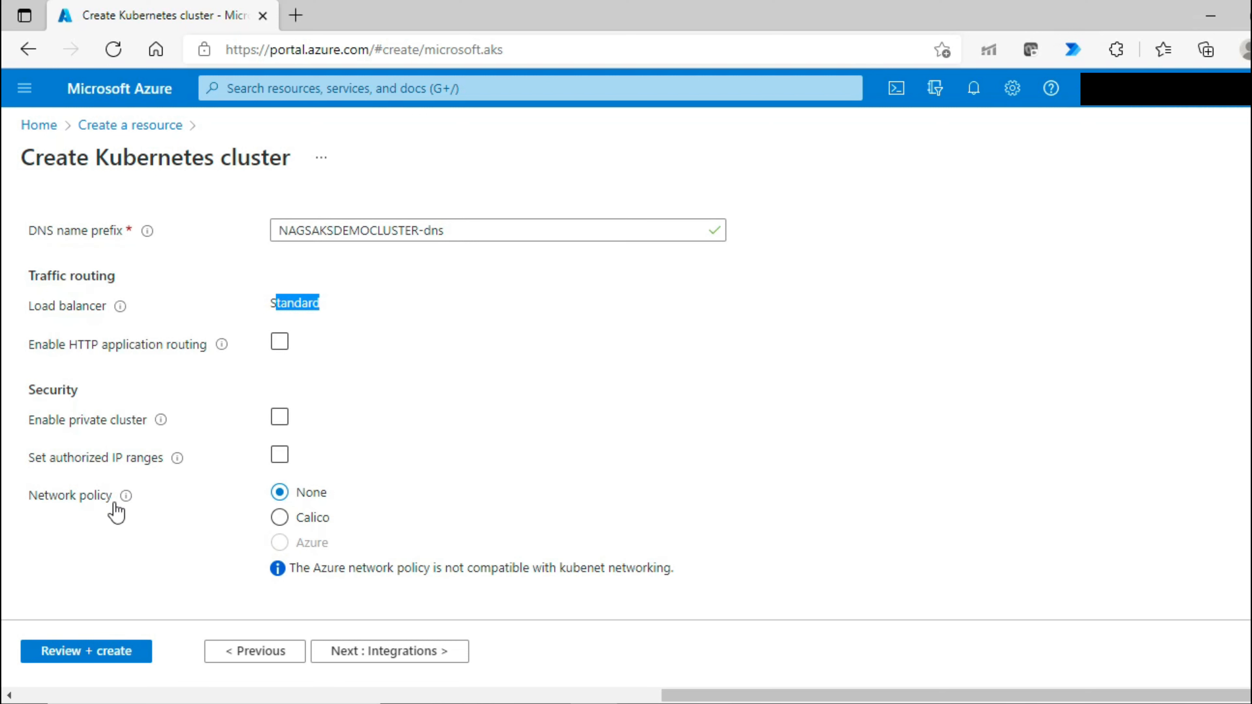
mouse_move(114, 511)
left_click_drag(387, 569, 535, 572)
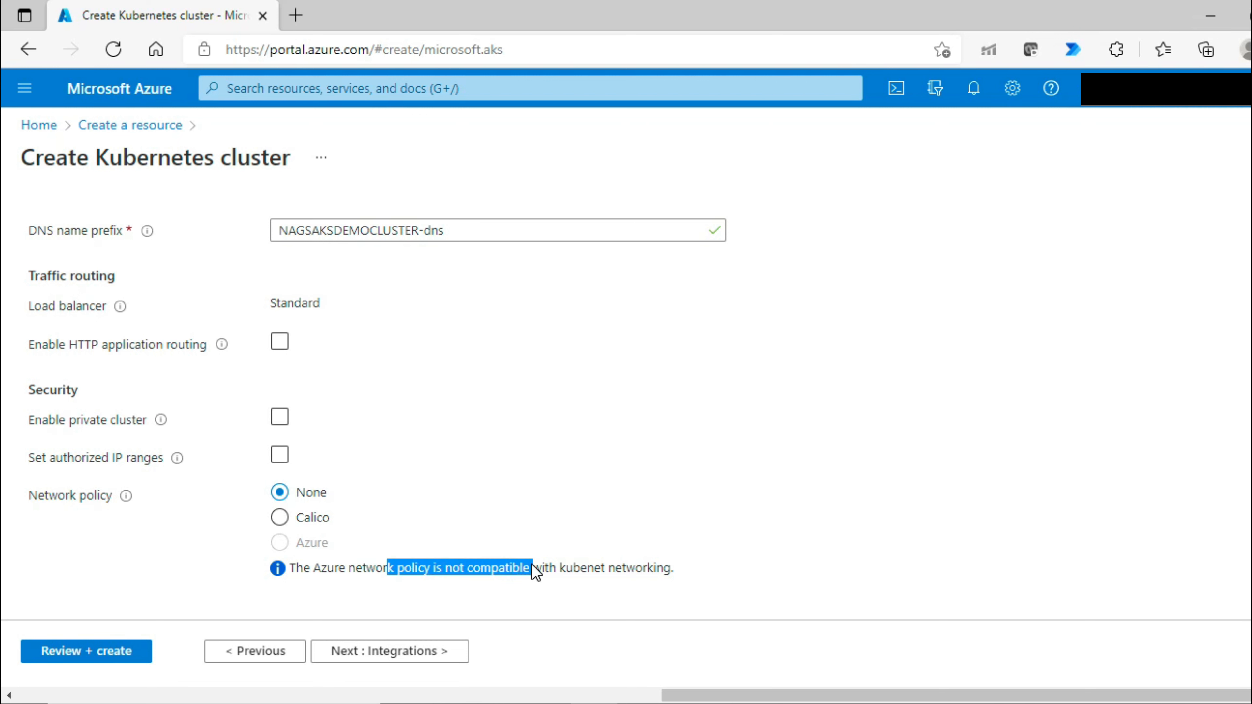
left_click(562, 567)
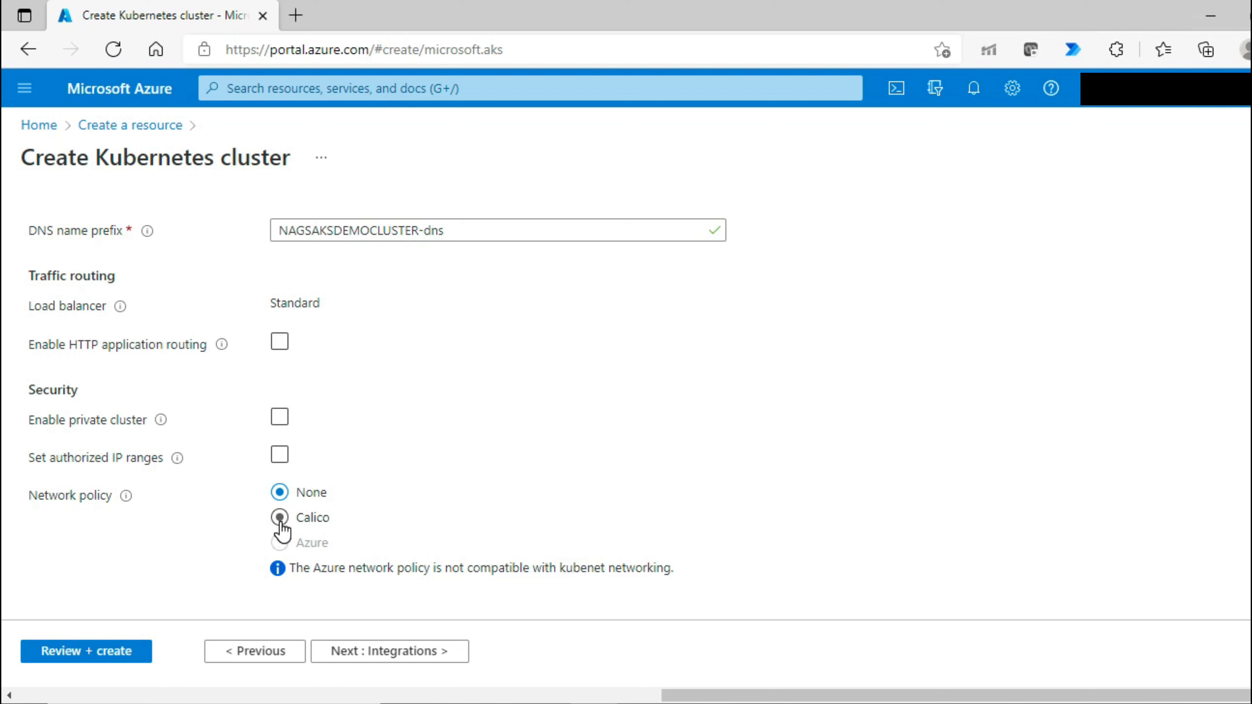
left_click(411, 666)
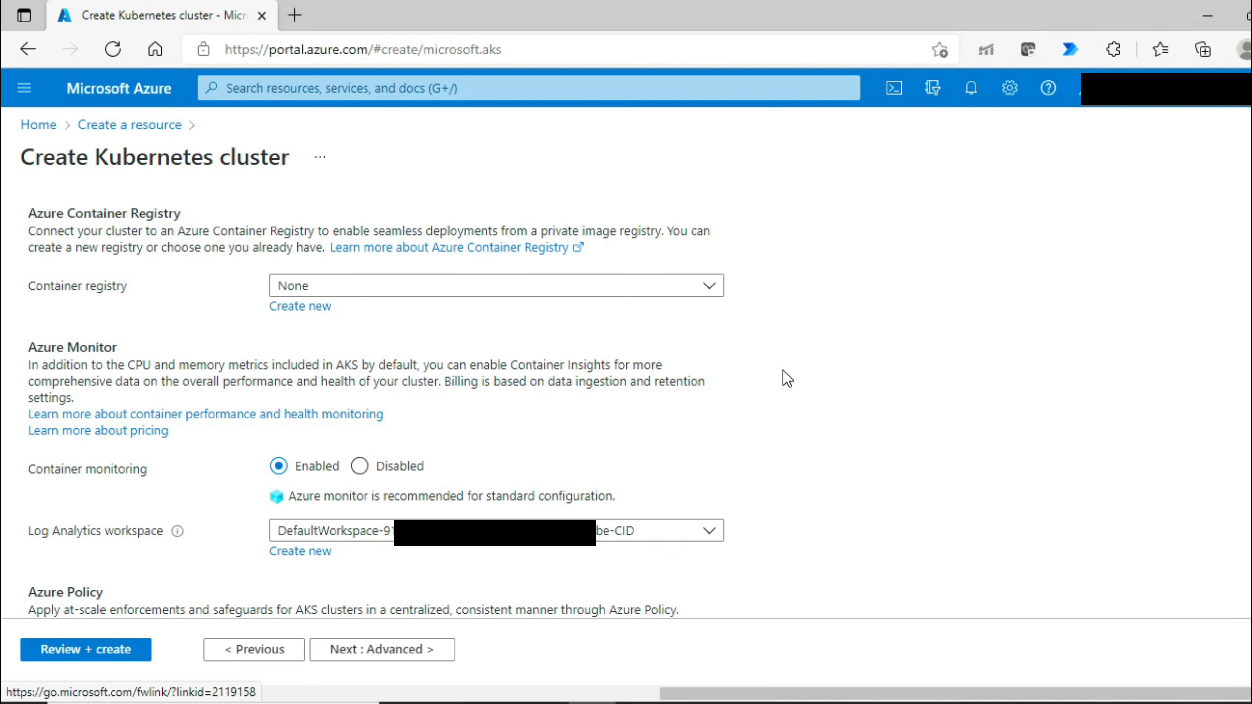
Check the container registry choices, keep None with container monitoring enabled, and continue to the advanced settings
left_click(711, 286)
left_click(834, 306)
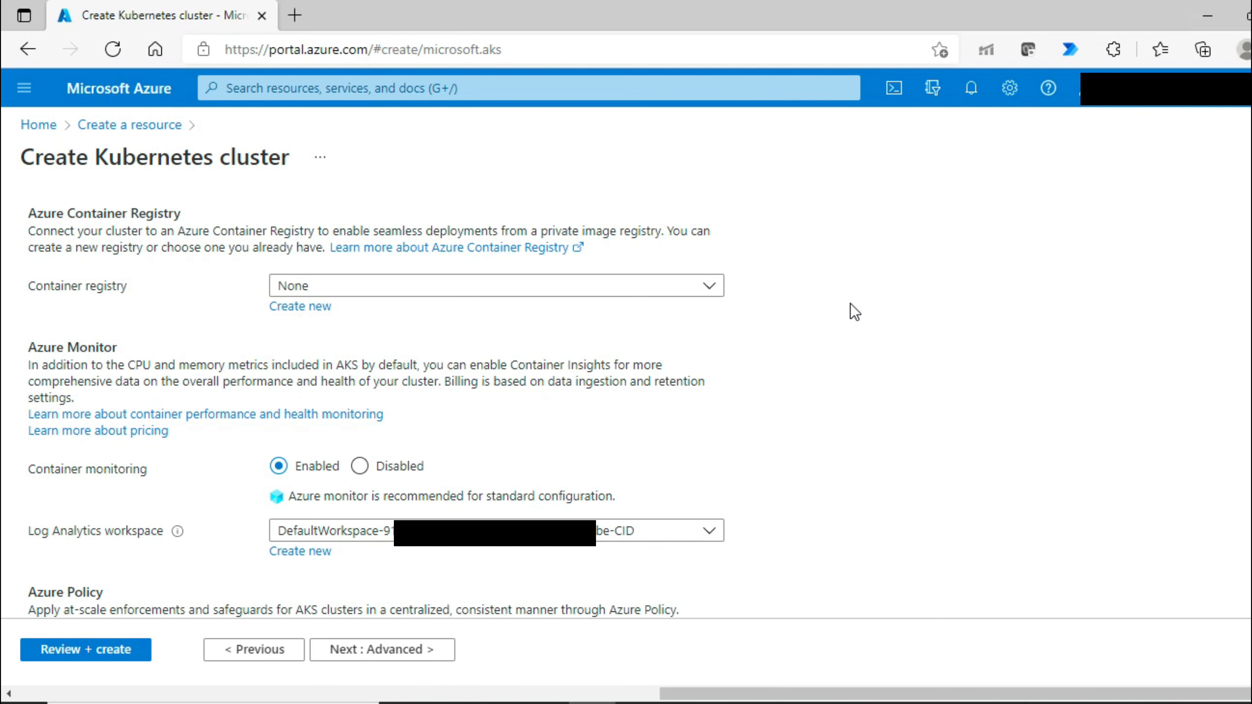
scroll(855, 312, "down", 2)
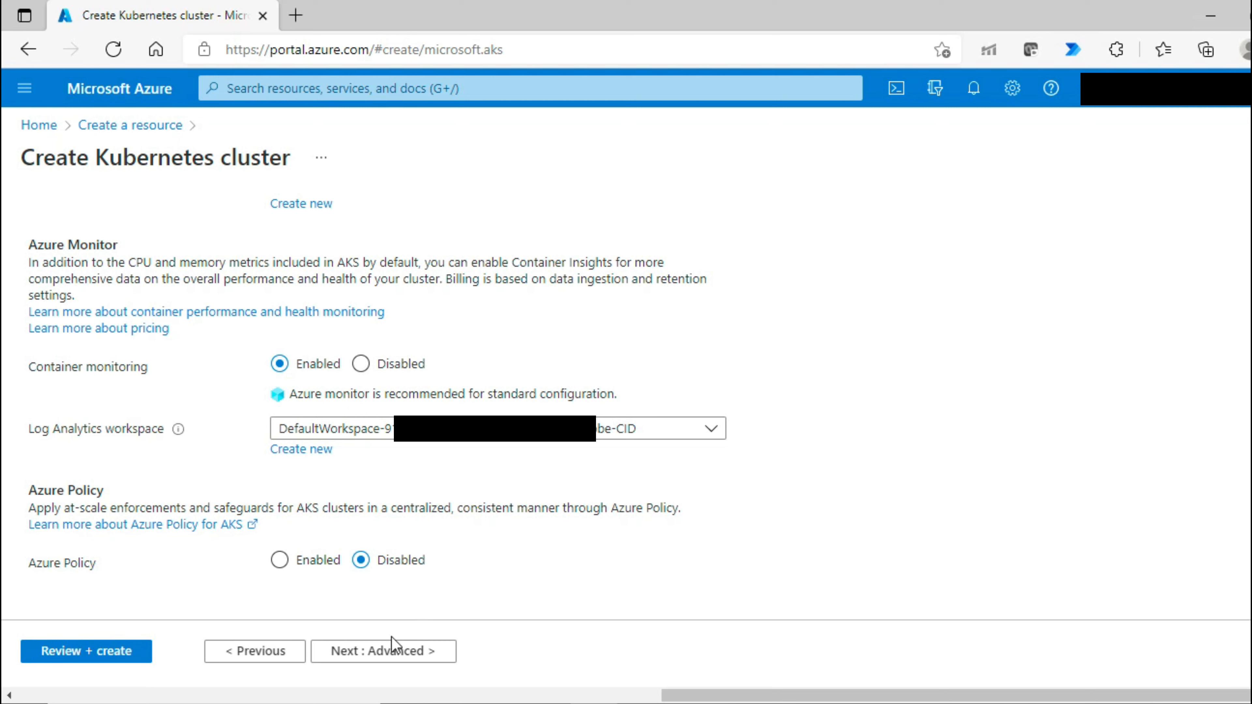
left_click(385, 656)
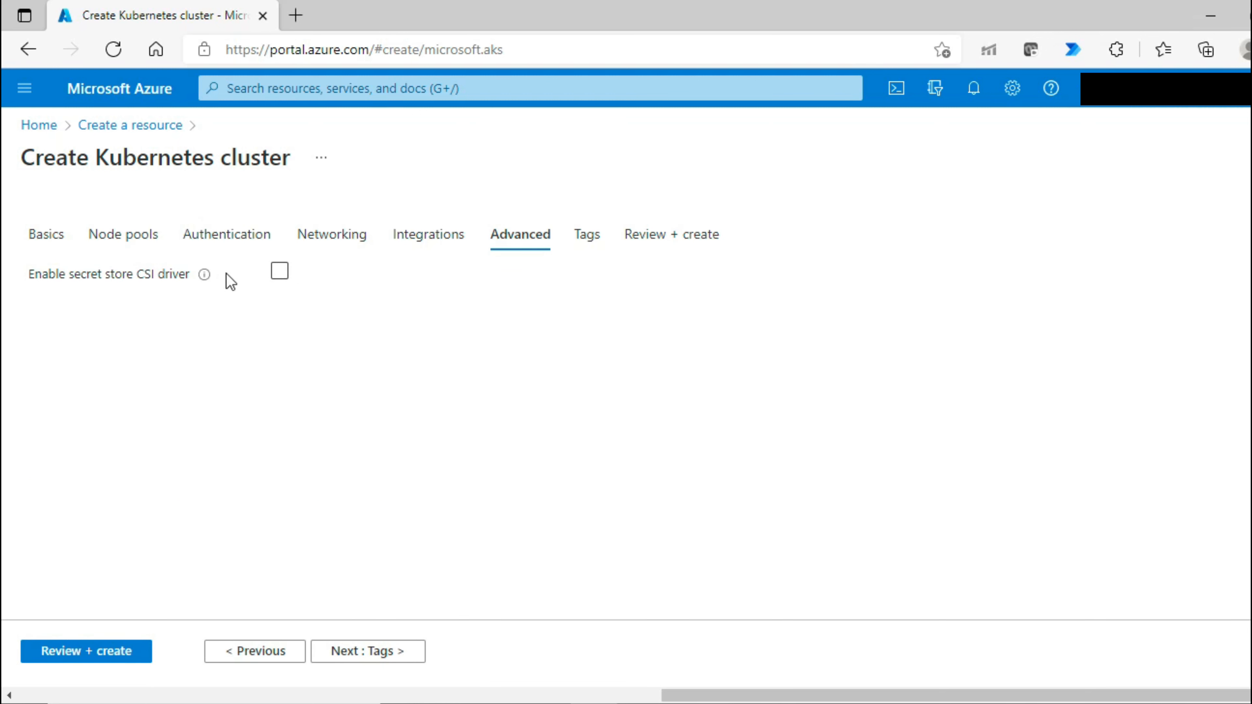
Go through the secret store CSI driver option, leave the tags empty and continue to the final review
left_click(280, 274)
left_click(381, 656)
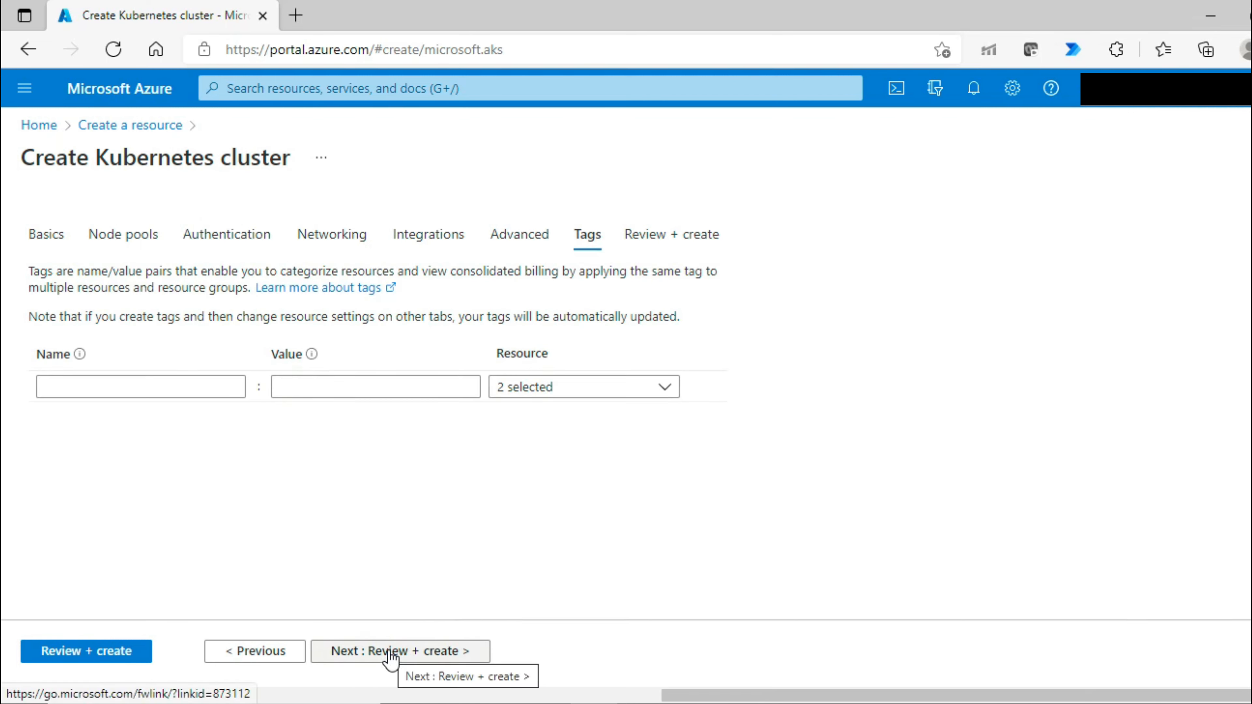
left_click(390, 652)
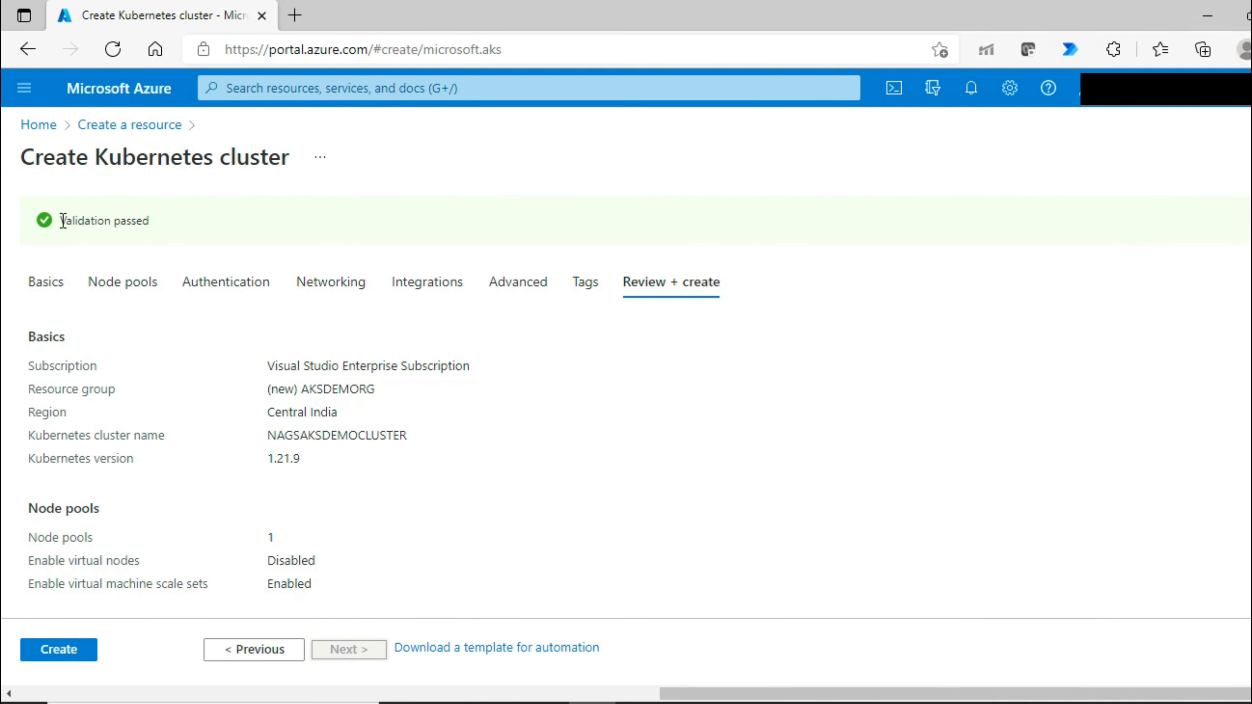
Check the configuration summary, create the cluster and open the deployed resource
left_click_drag(62, 222, 165, 229)
left_click_drag(67, 388, 321, 525)
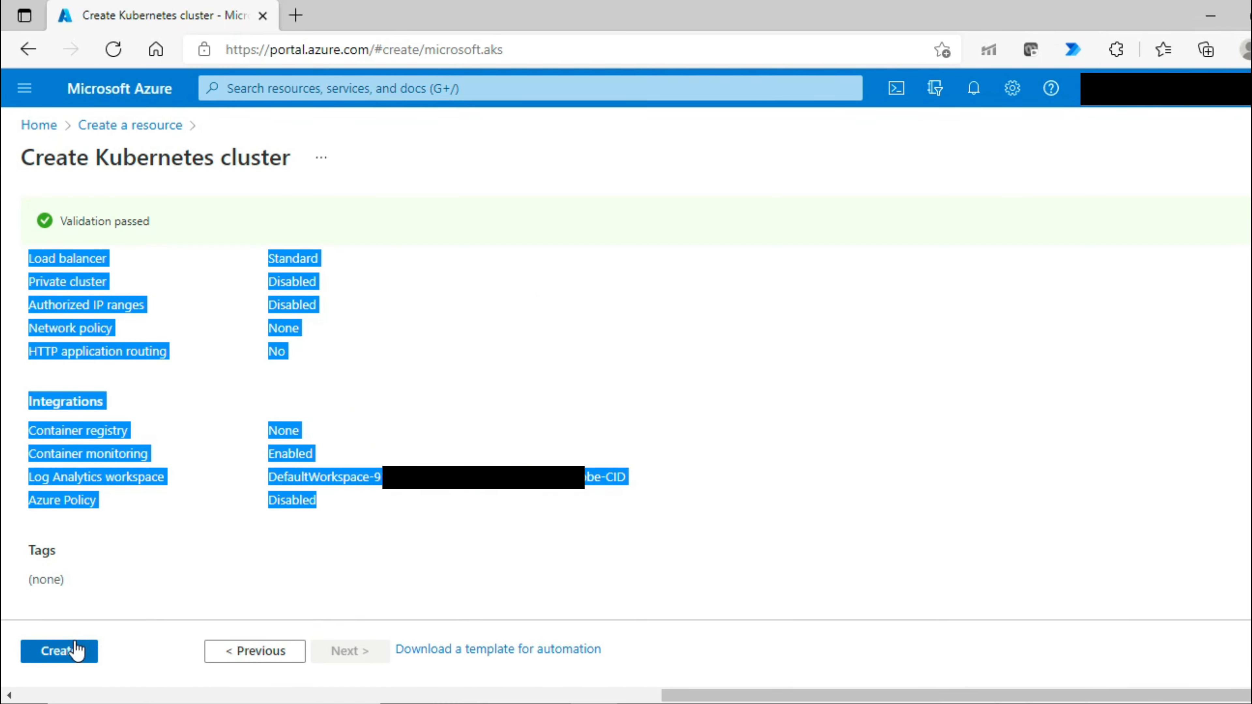
left_click(65, 658)
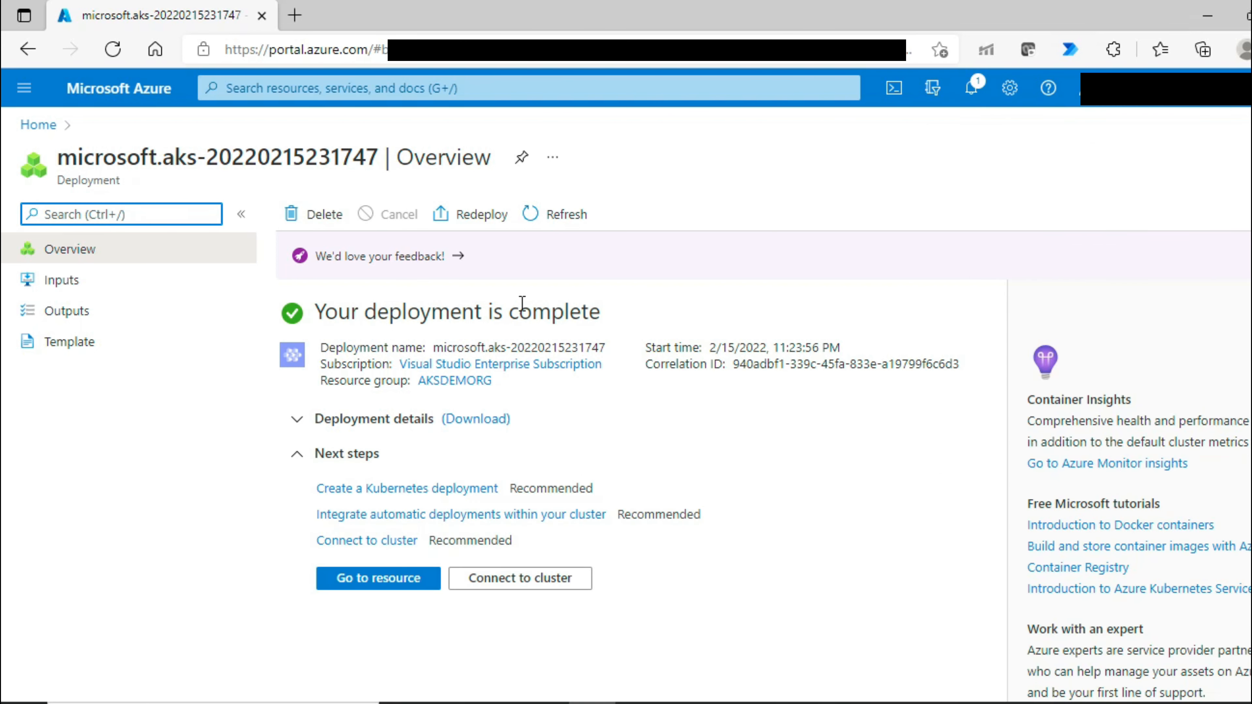
left_click(380, 588)
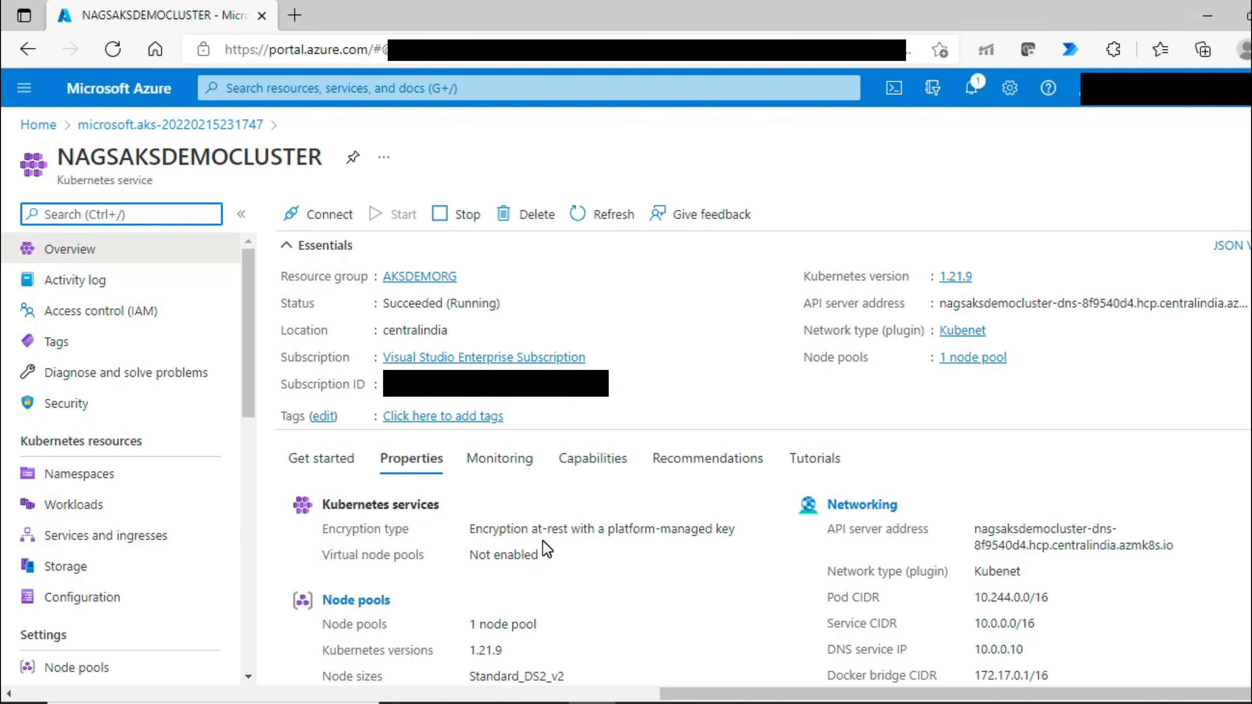
Examine the cluster's properties for node pools, Kubernetes version, node size and configuration
scroll(545, 549, "down", 2)
scroll(545, 549, "down", 1)
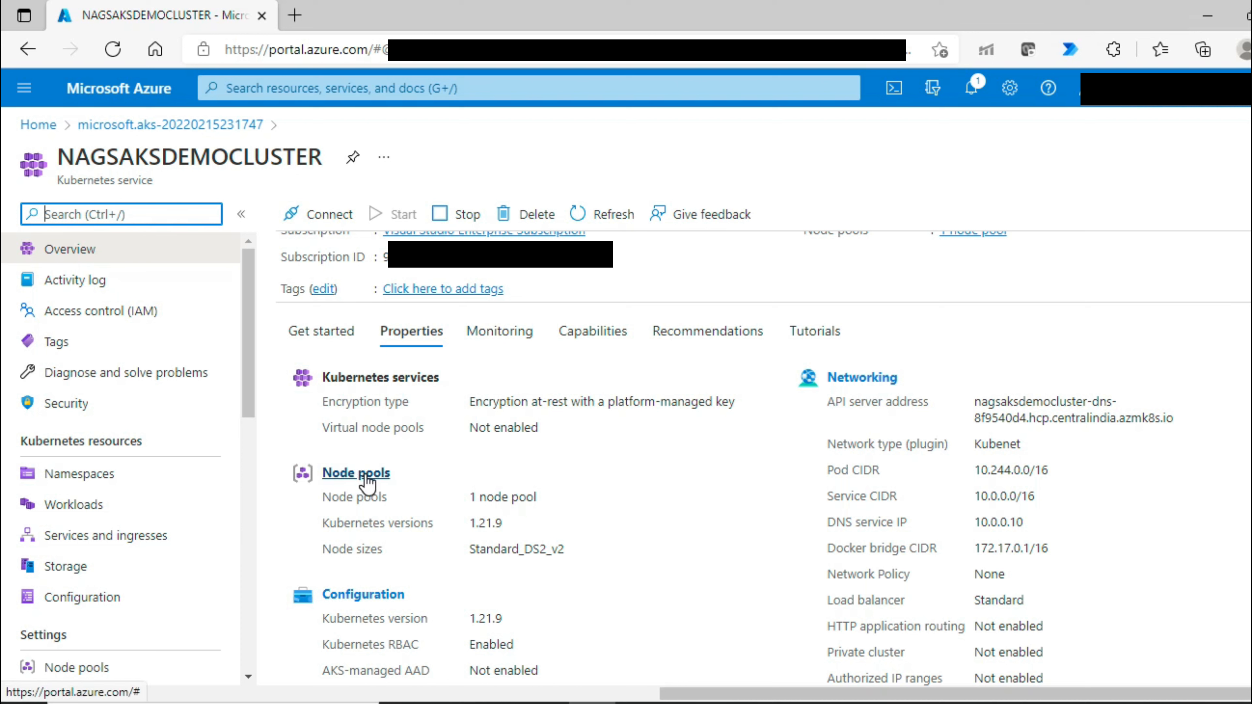
left_click_drag(476, 497, 536, 498)
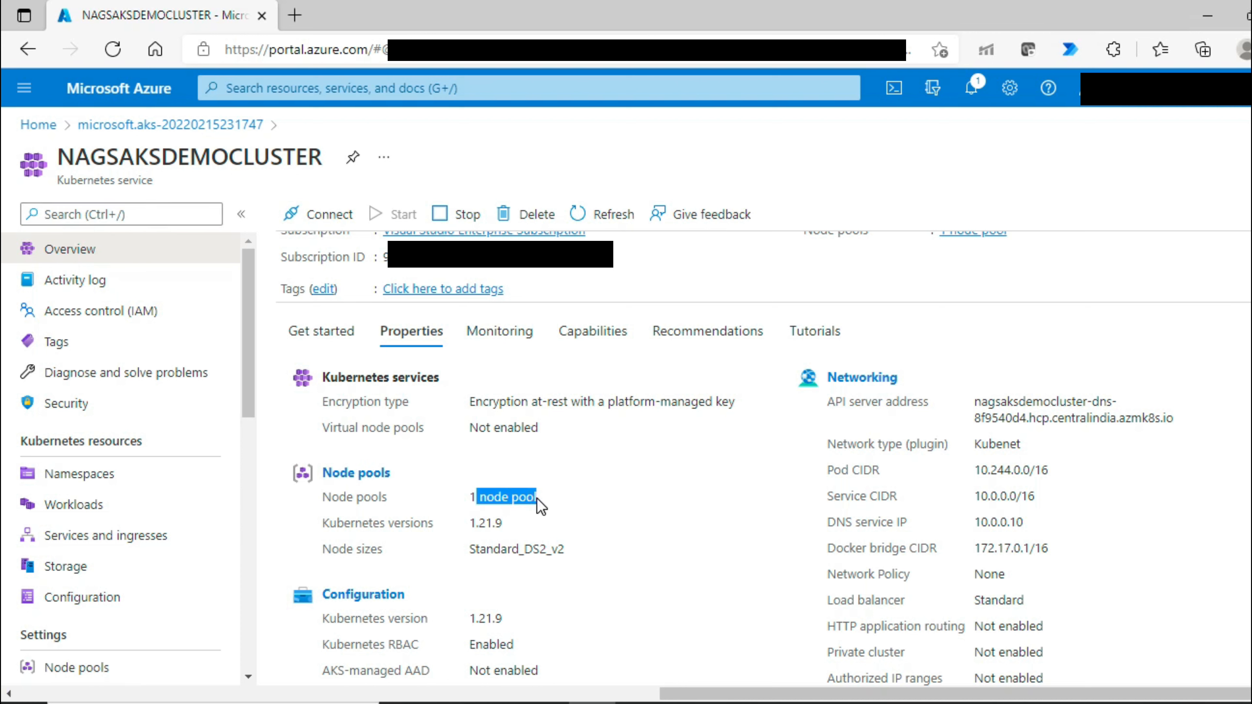
left_click_drag(389, 522, 578, 564)
left_click(493, 527)
scroll(581, 566, "down", 3)
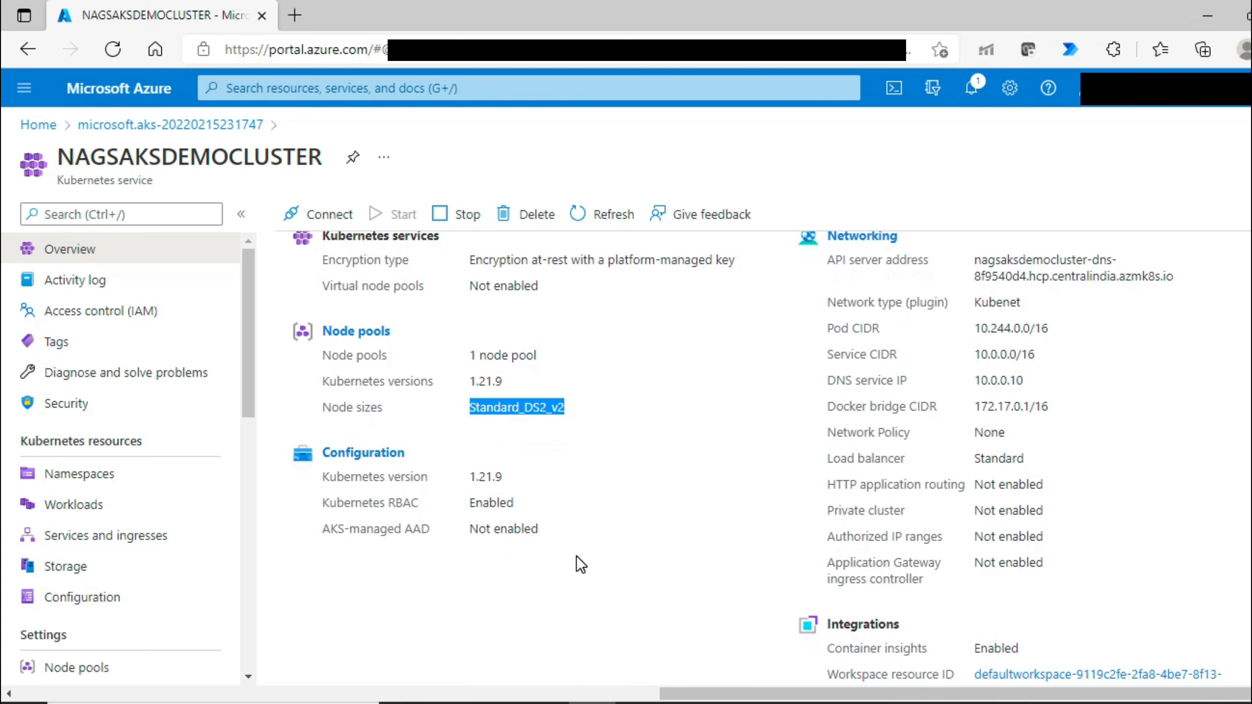
scroll(581, 565, "up", 1)
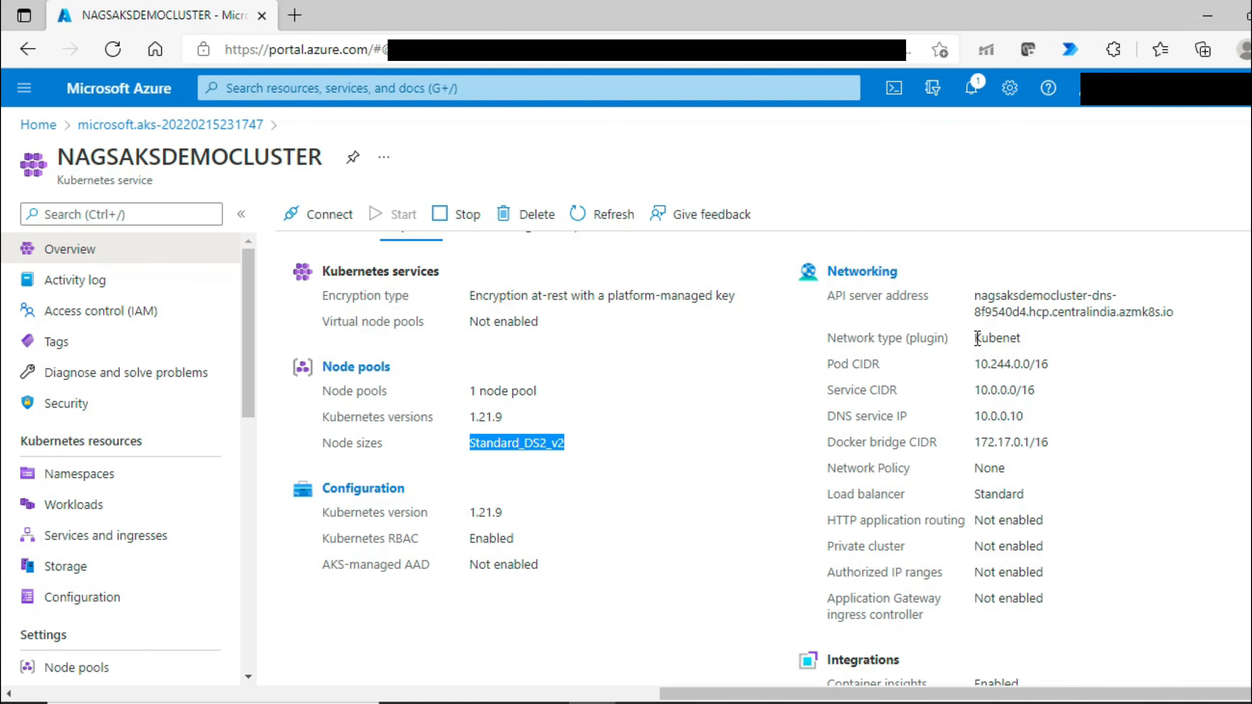
Examine the cluster's networking properties, including network type, CIDR ranges and load balancer, and its integrations
left_click_drag(974, 340, 1031, 344)
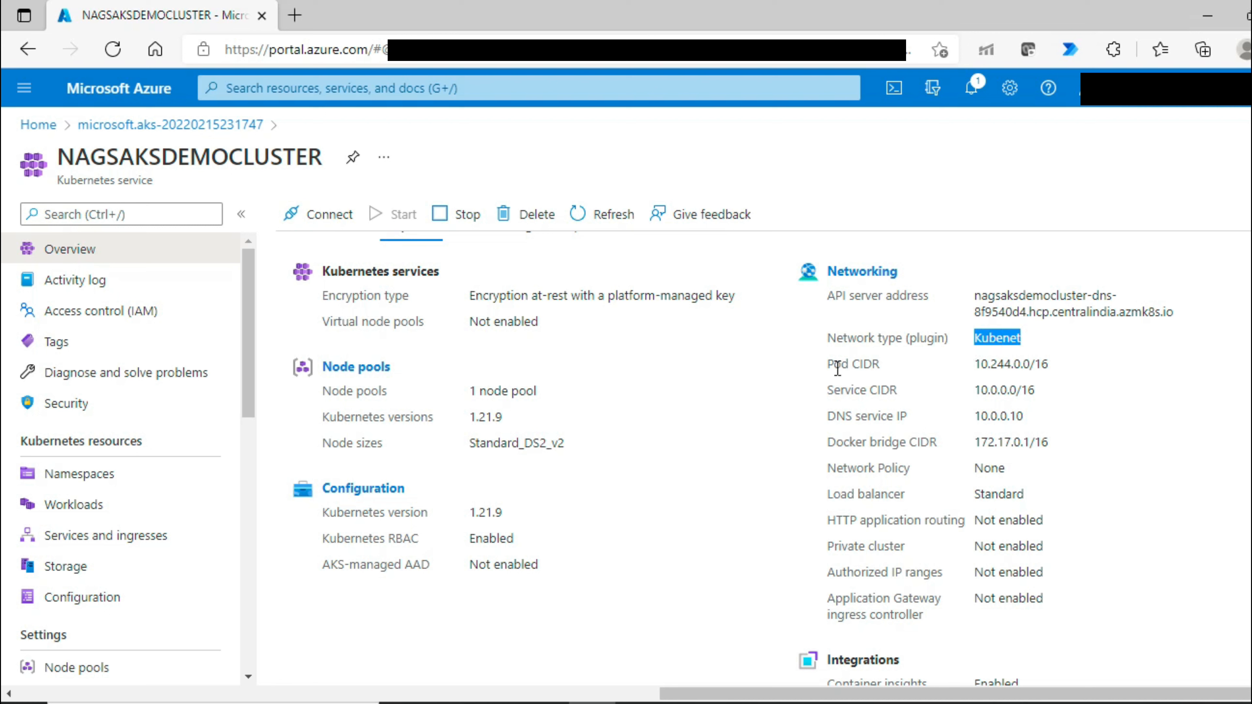
left_click_drag(832, 367, 931, 445)
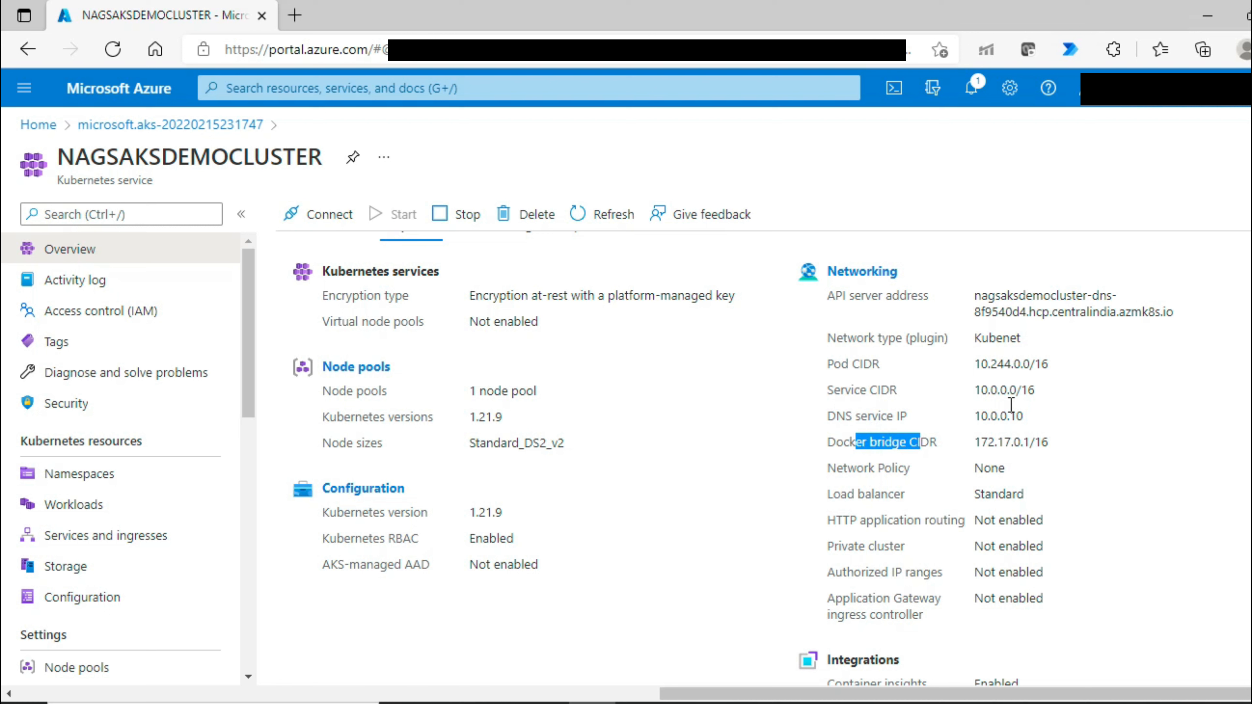
left_click_drag(992, 377, 1009, 466)
left_click(1008, 513)
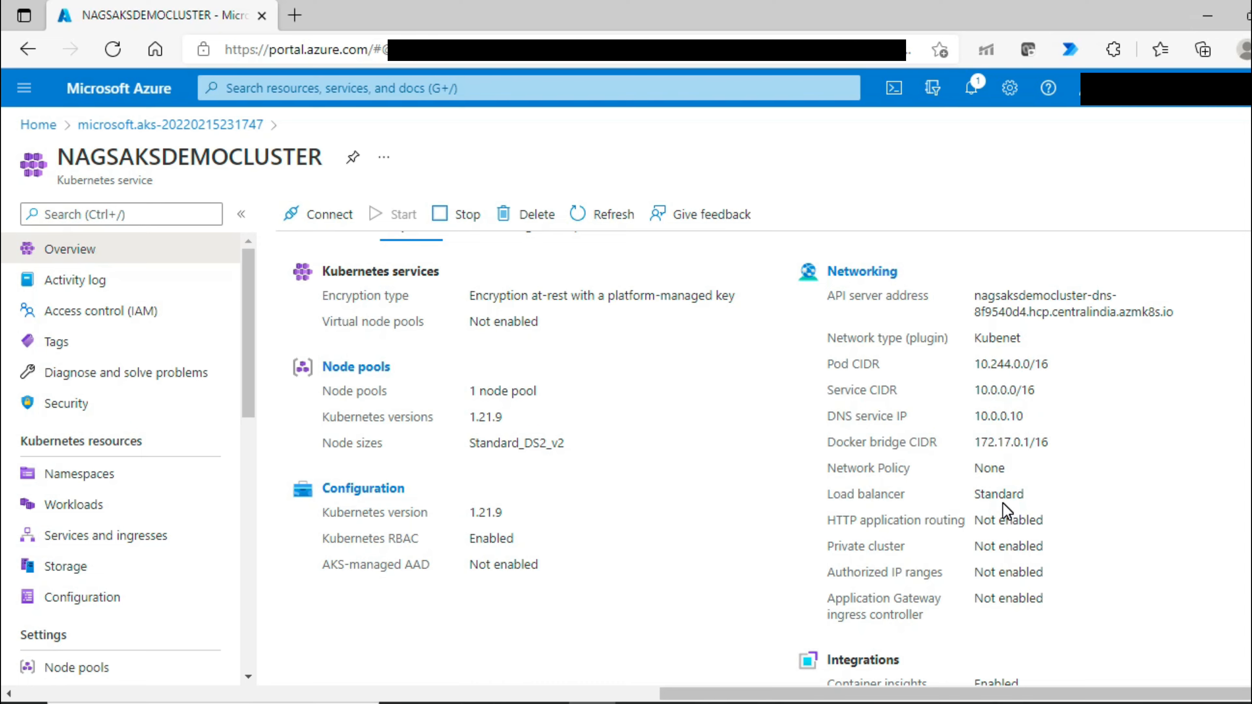
scroll(1006, 508, "down", 2)
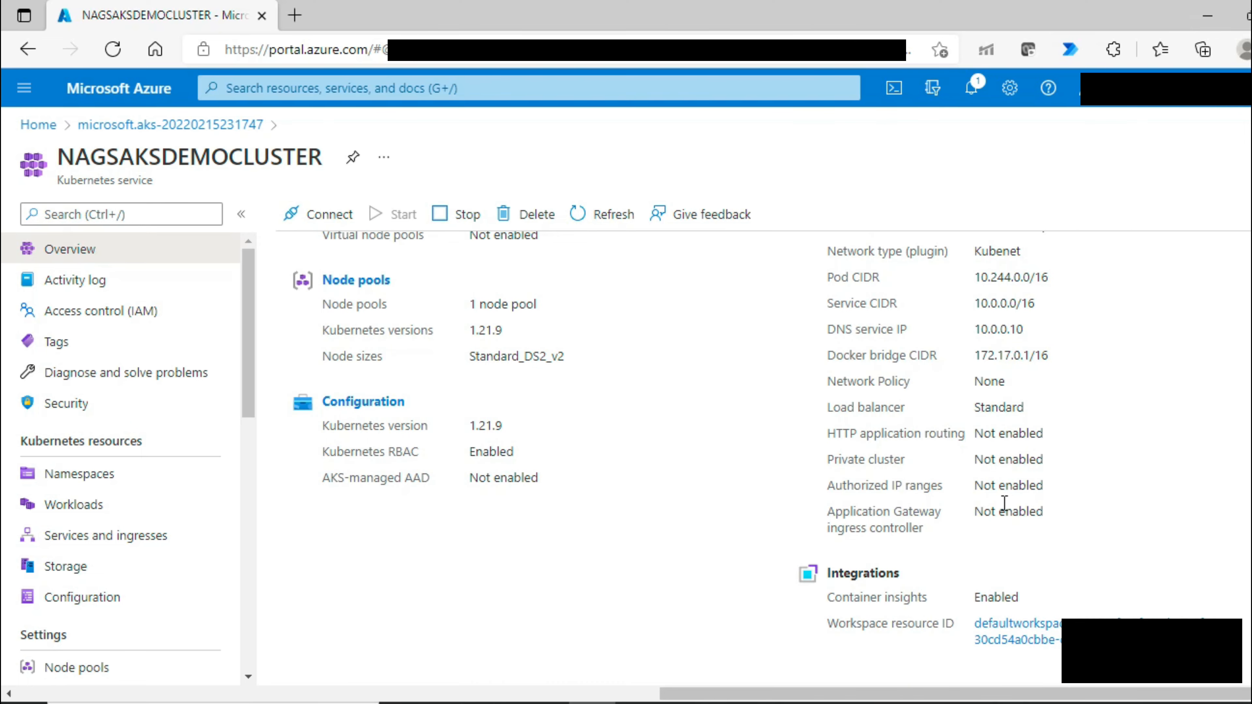
scroll(937, 543, "left", 1)
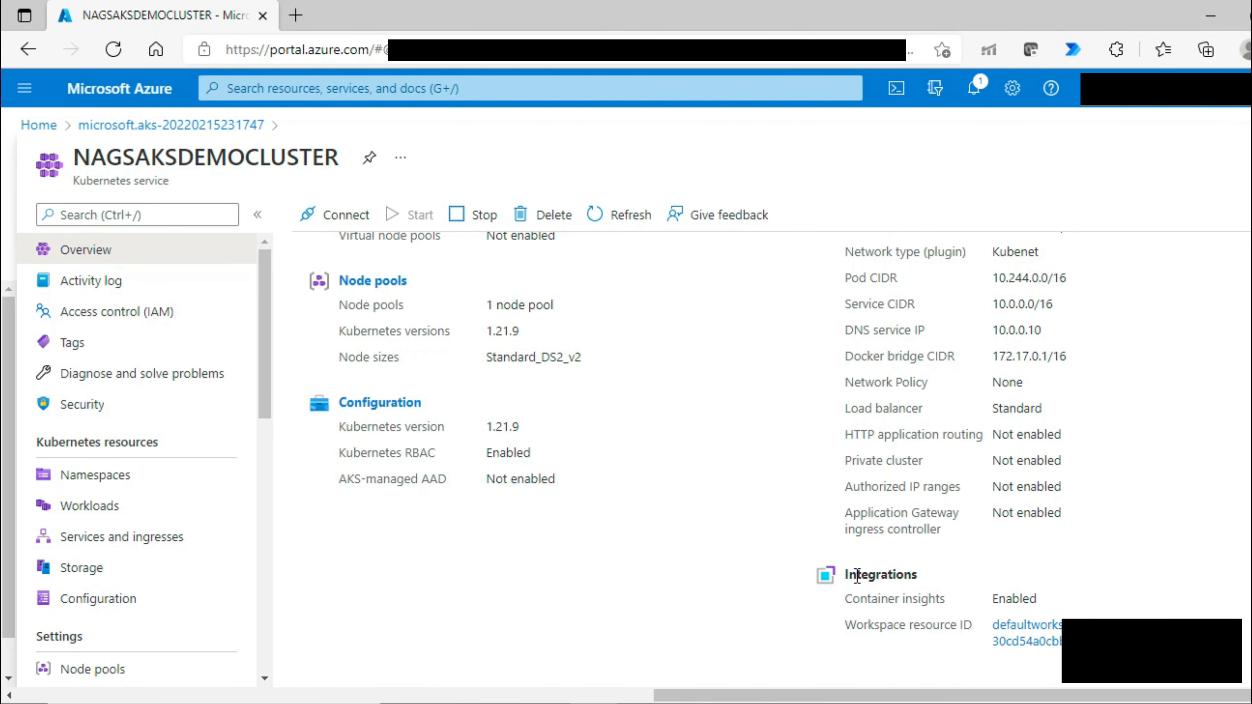
left_click_drag(848, 598, 916, 627)
left_click(1019, 602)
left_click(913, 627)
scroll(914, 628, "up", 6)
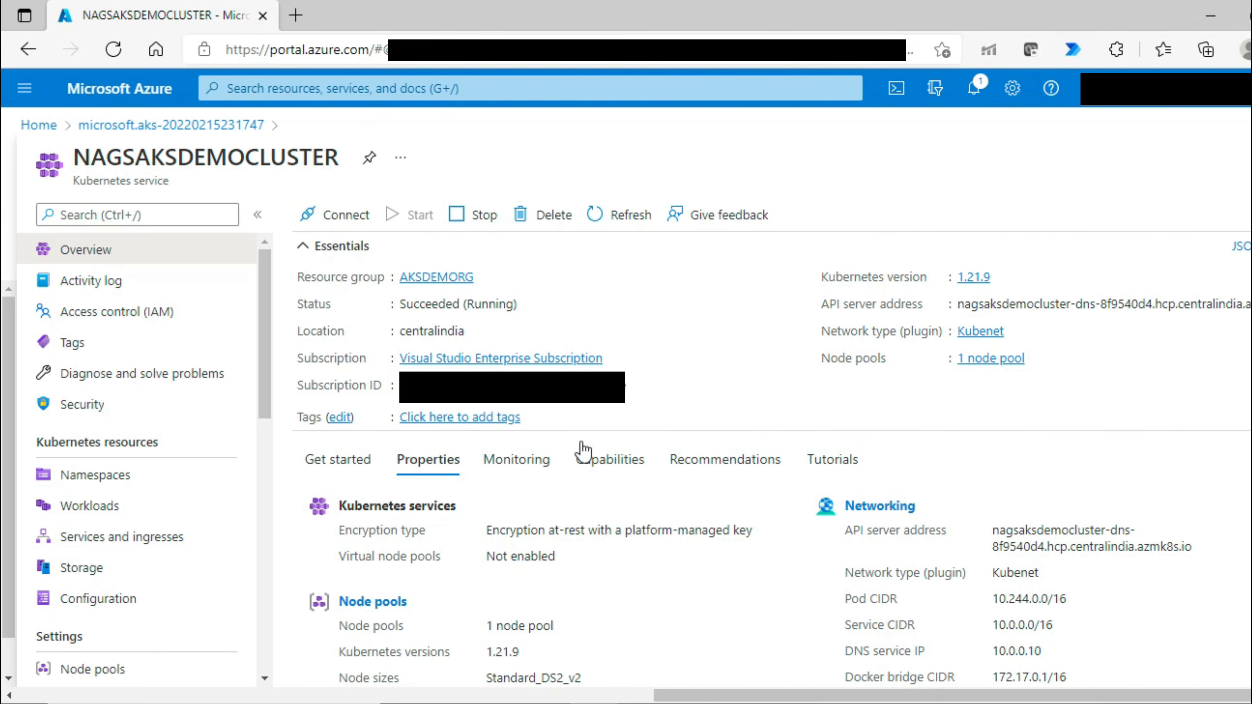
Display the cluster's connection instructions and start Cloud Shell, creating storage under the Visual Studio Enterprise Subscription
left_click(341, 217)
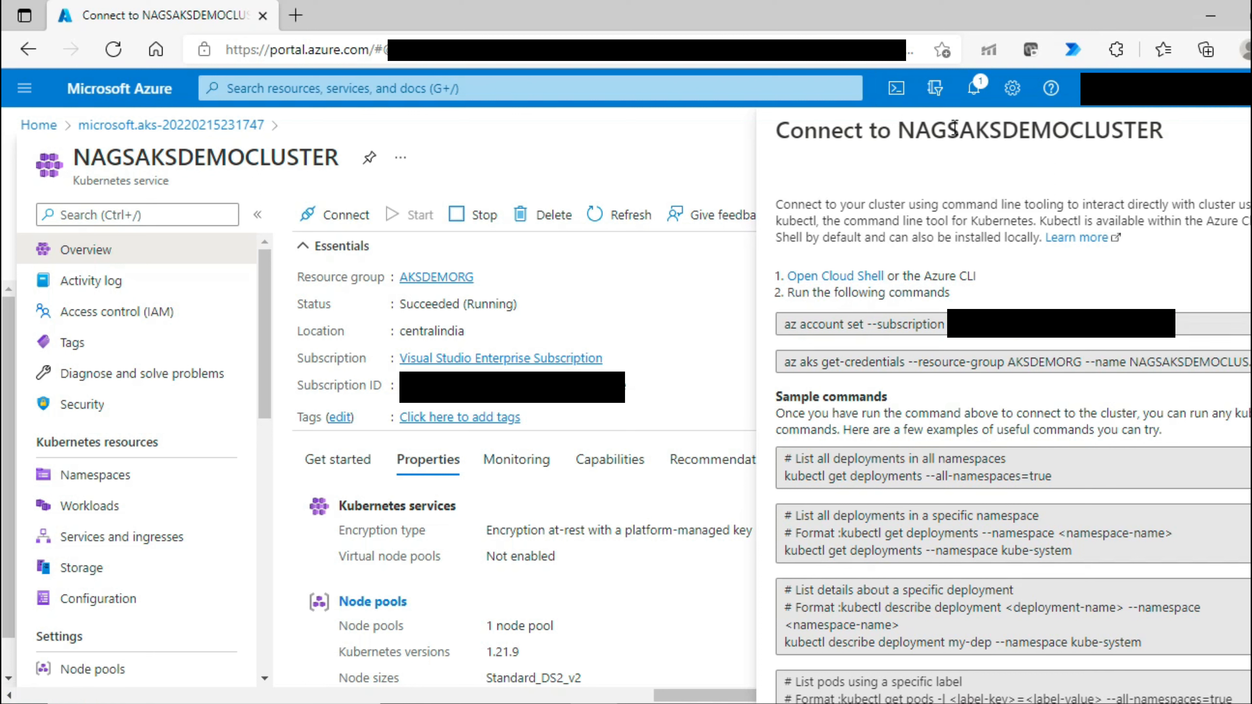
left_click(899, 90)
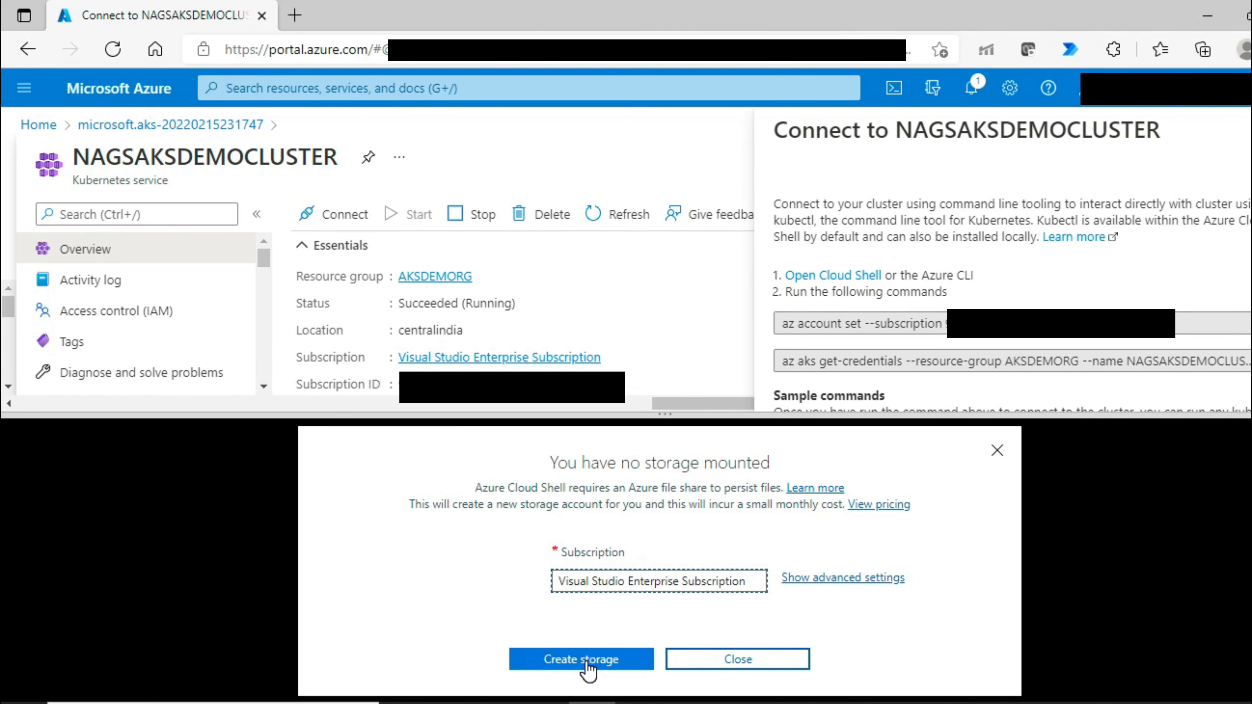
left_click(588, 661)
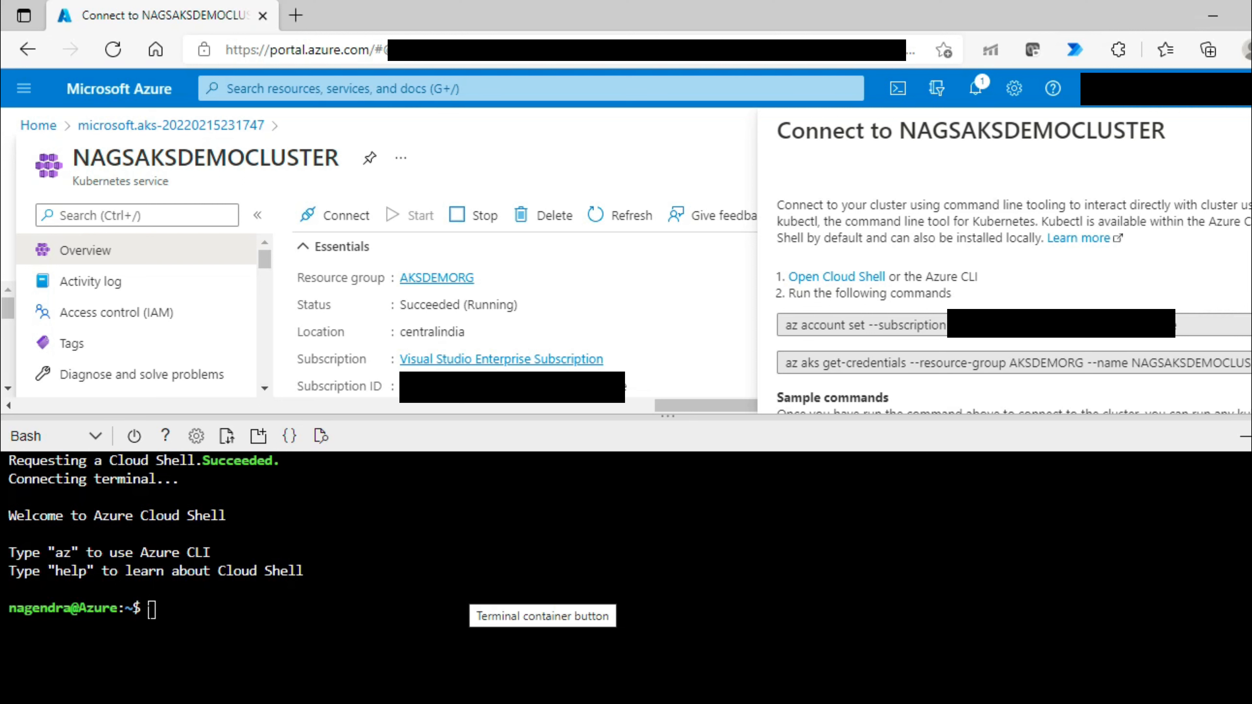
Run az account set --subscription with the subscription ID in the Bash Cloud Shell
right_click(139, 616)
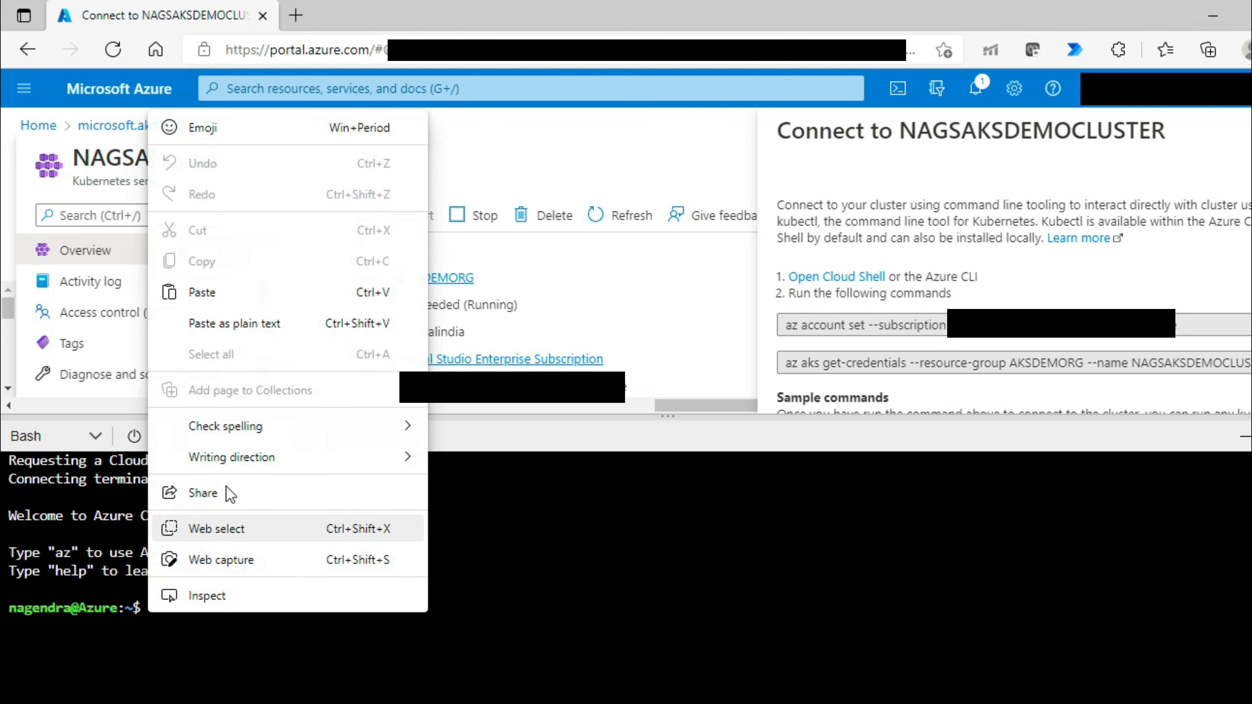
left_click(285, 303)
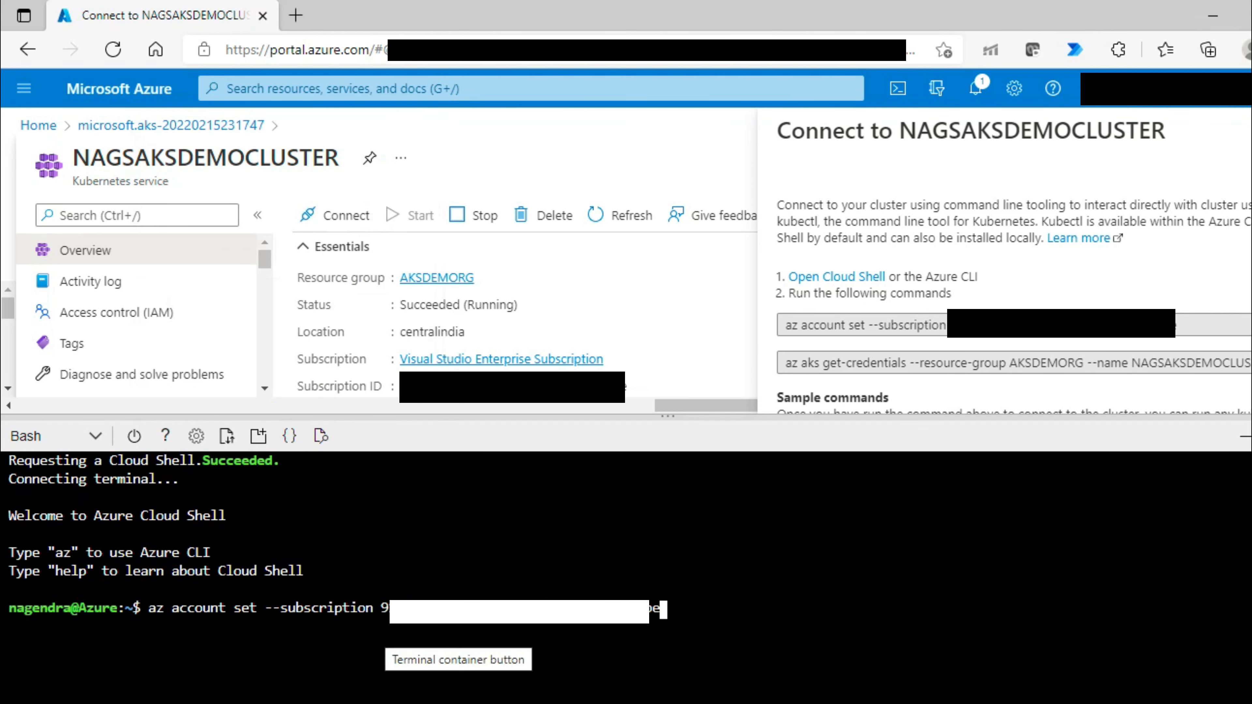
key("Return")
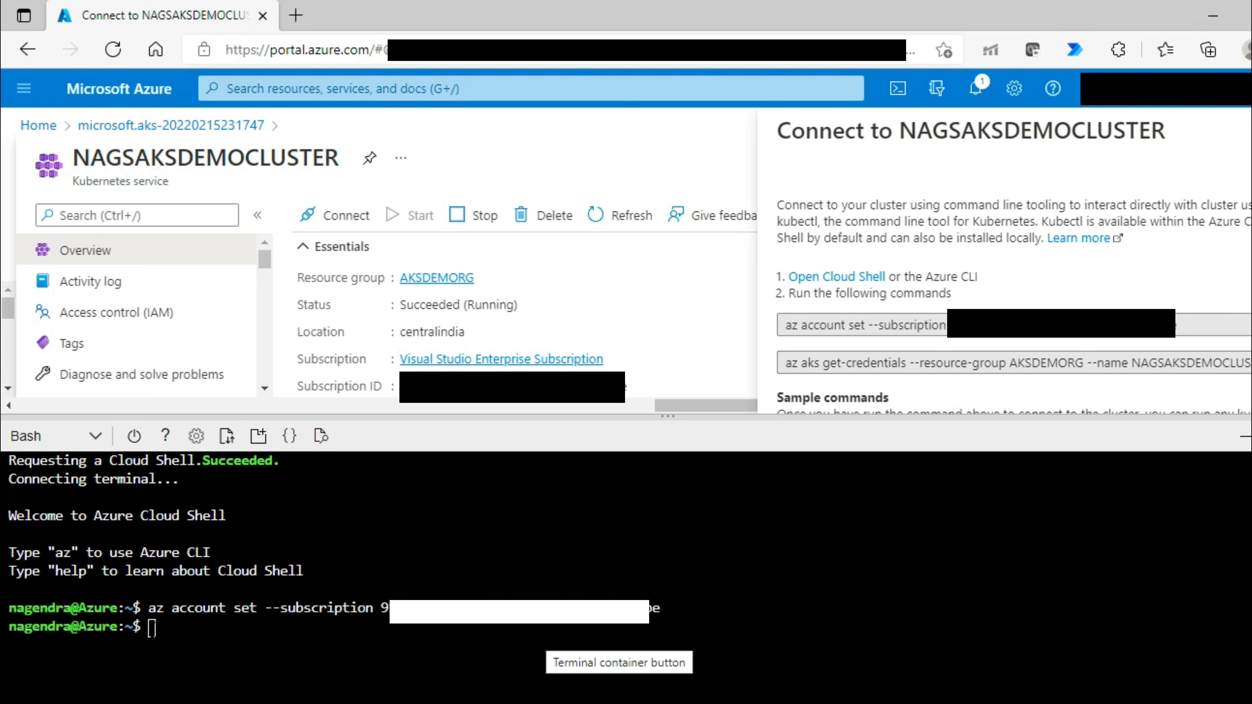
Run az aks get-credentials --resource-group AKSDEMORG --name NAGSAKSDEMOCLUSTER in the Cloud Shell
right_click(154, 634)
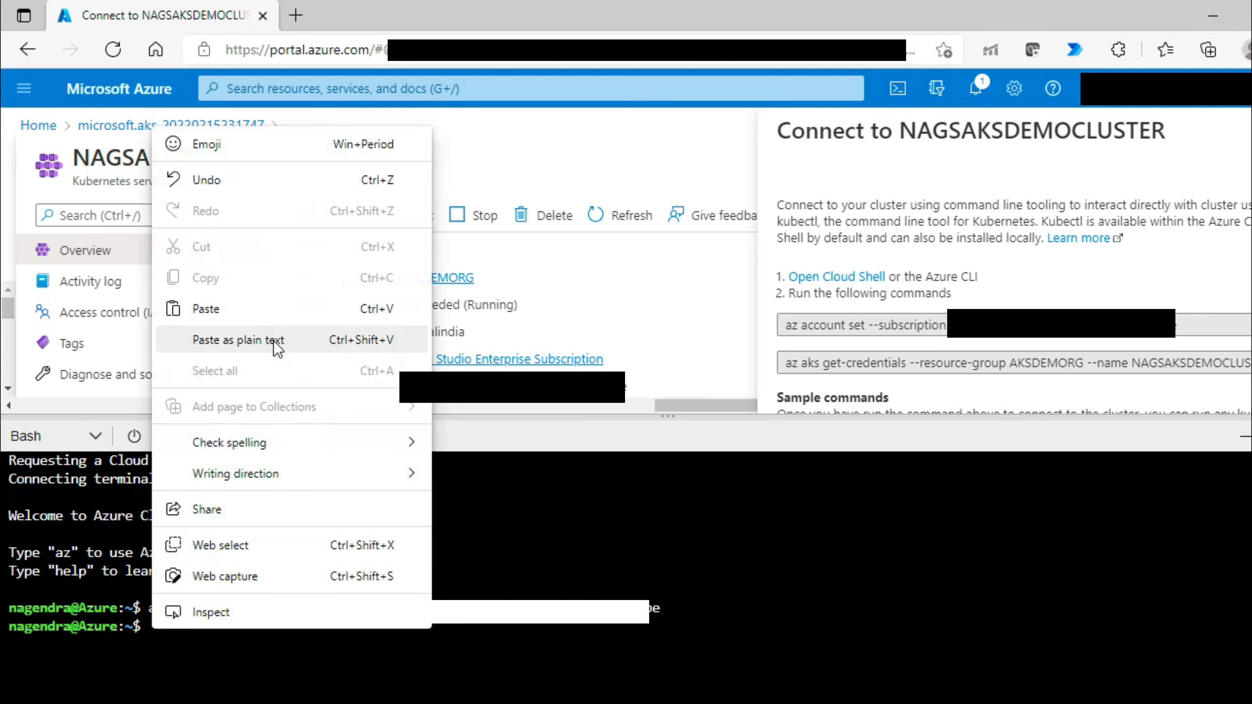
left_click(281, 325)
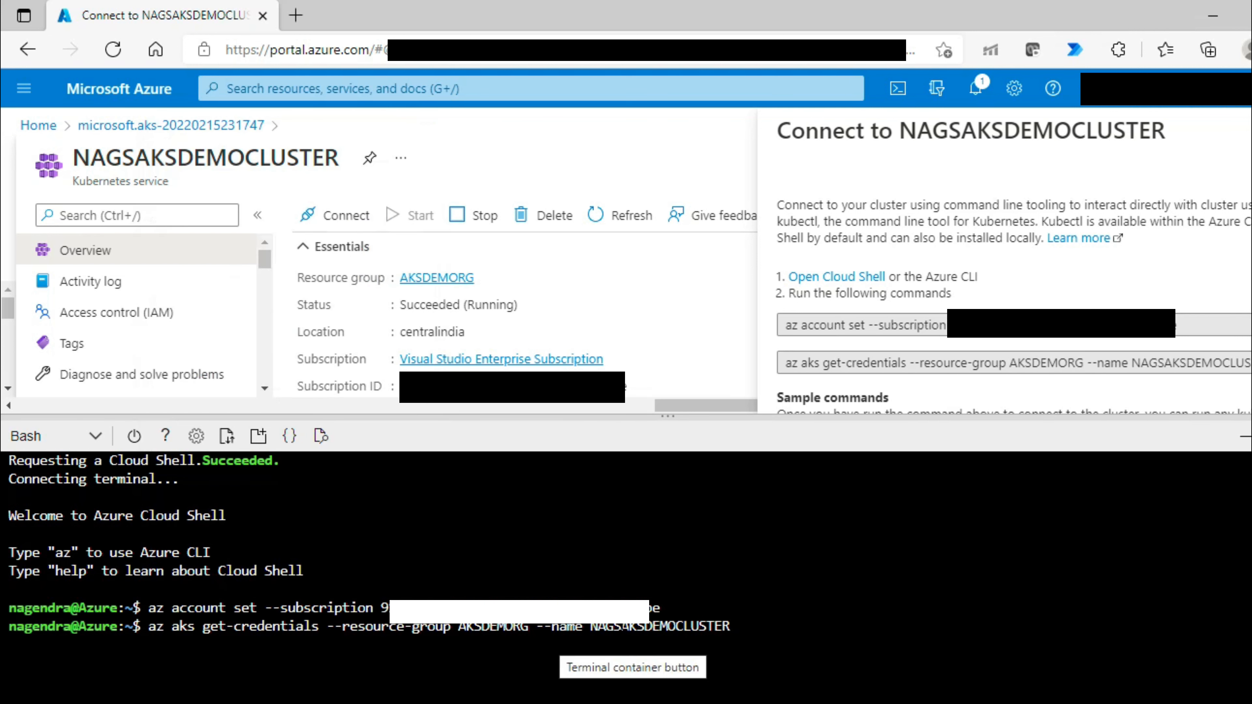
key("Return")
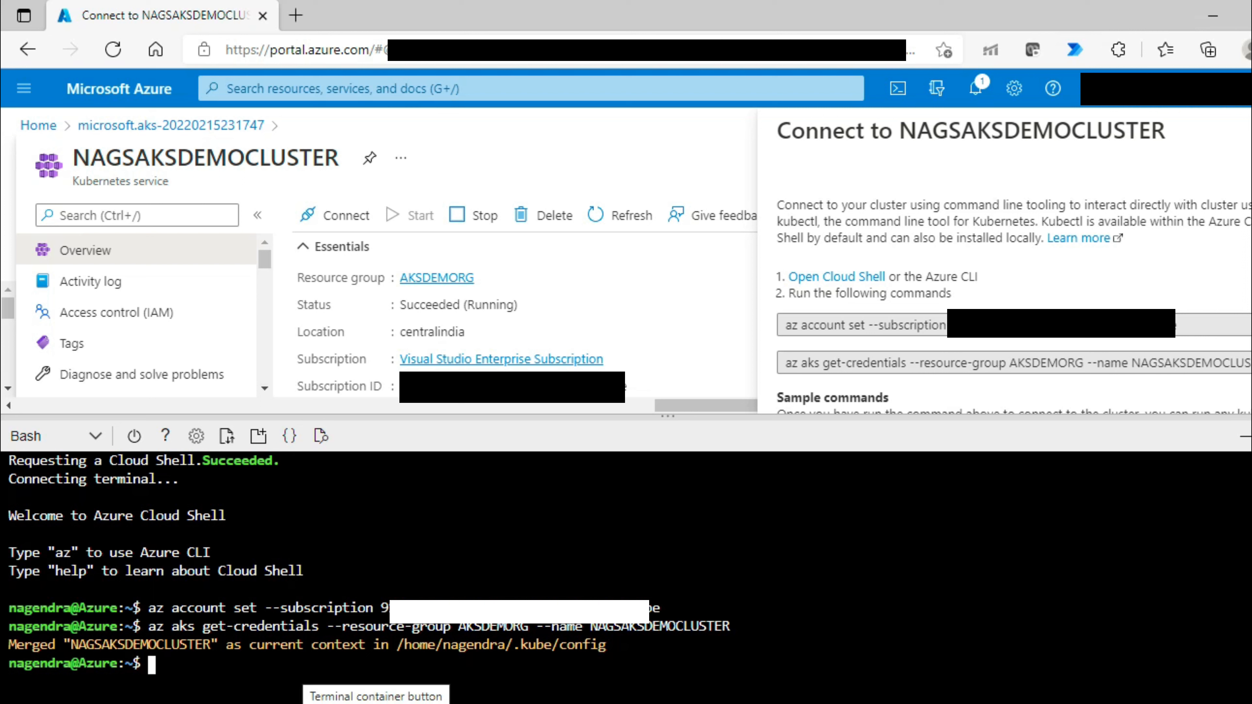
Run the sample command kubectl get deployments --all-namespaces=true in Cloud Shell and review the listed deployments
left_click_drag(249, 645, 357, 644)
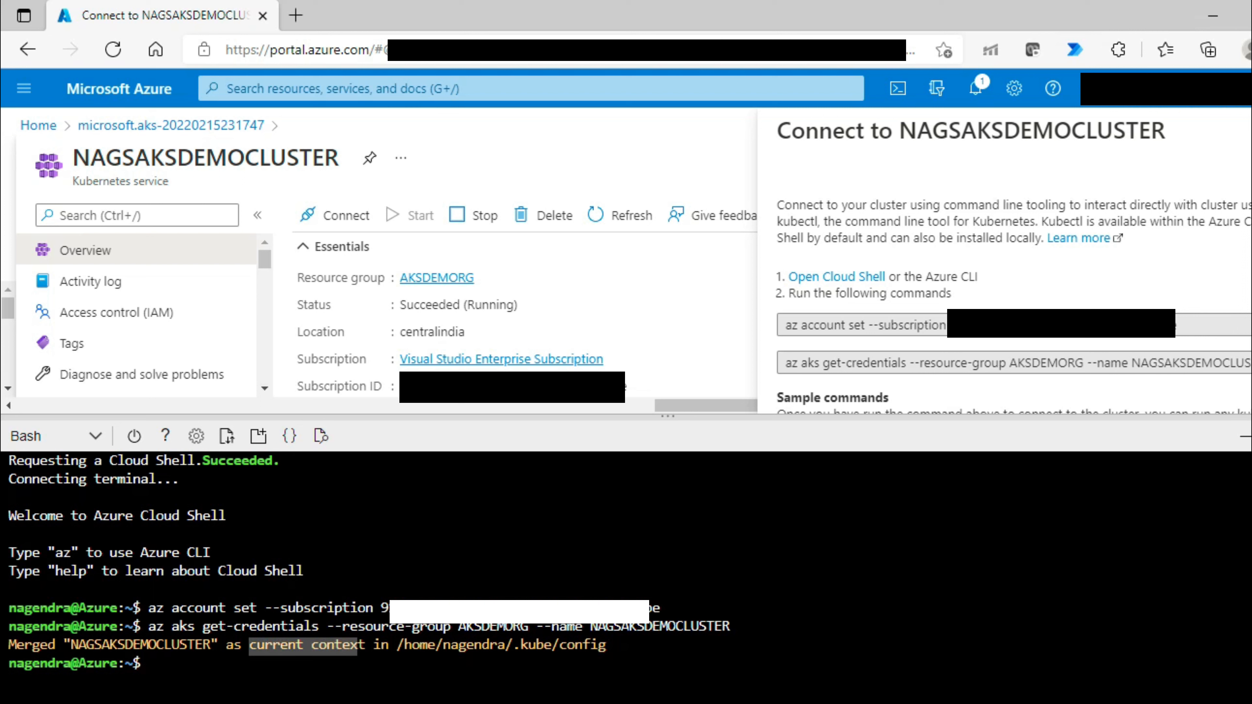
scroll(1009, 363, "down", 3)
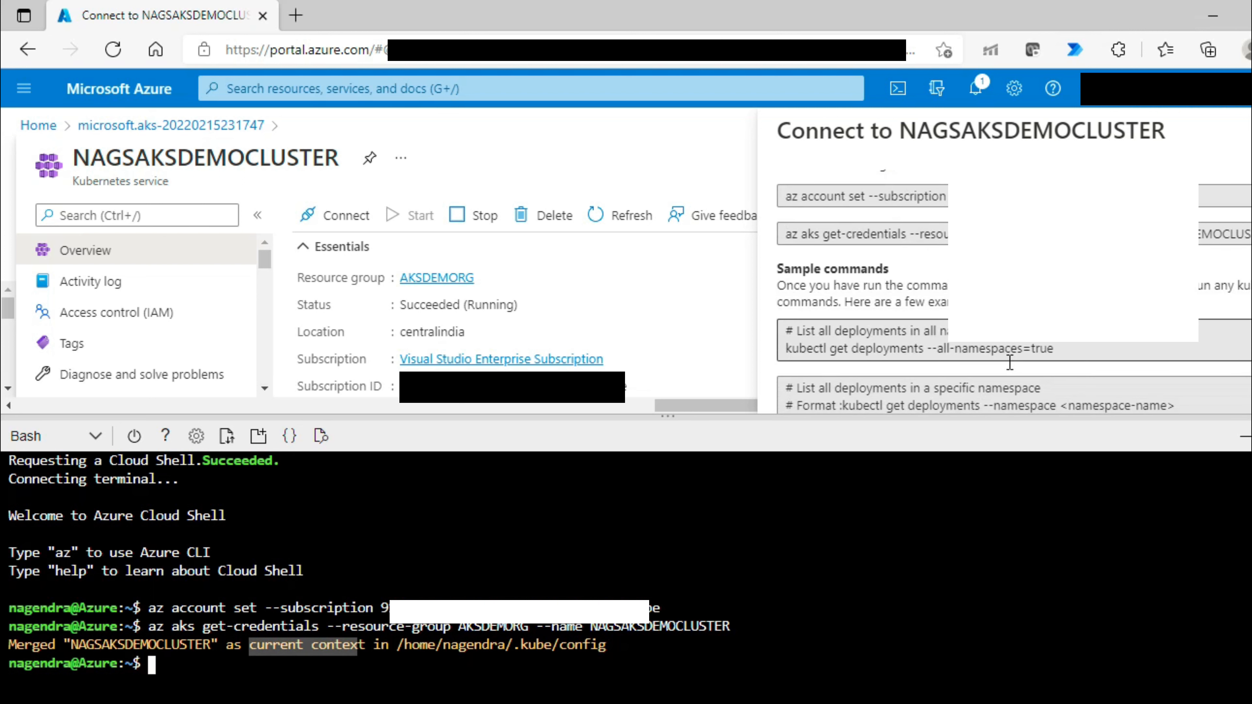
scroll(1009, 363, "down", 2)
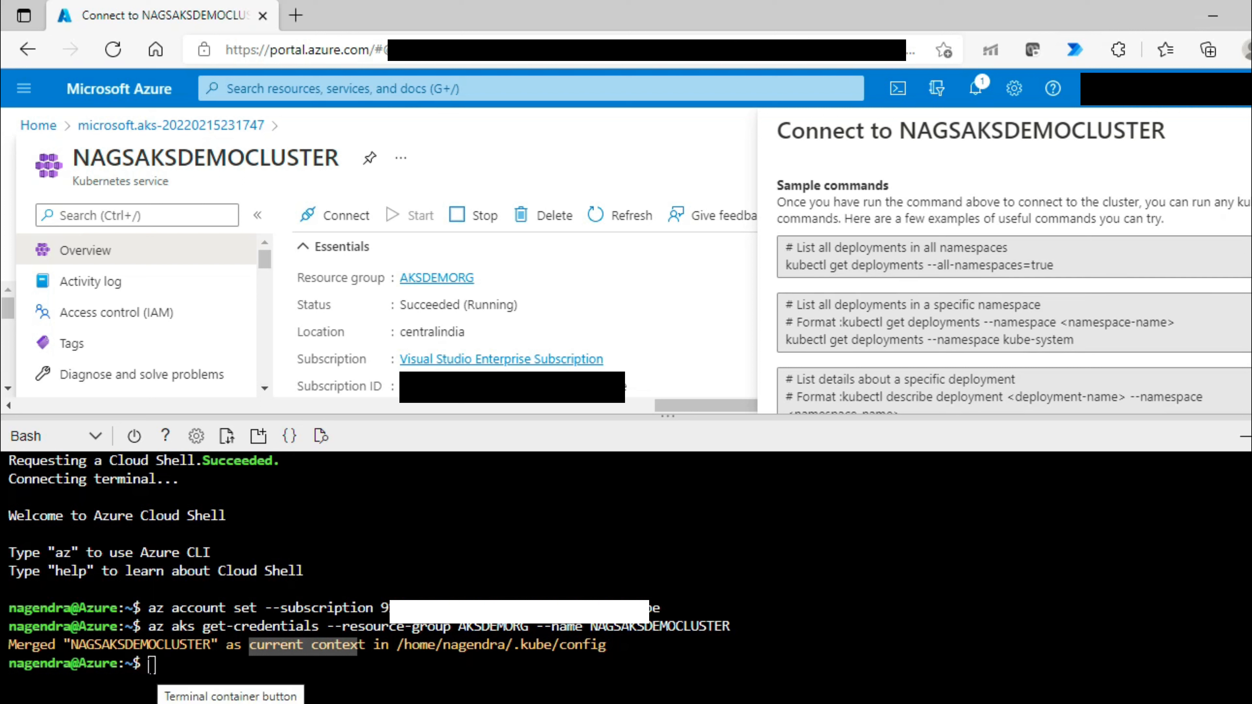
left_click(152, 671)
right_click(151, 667)
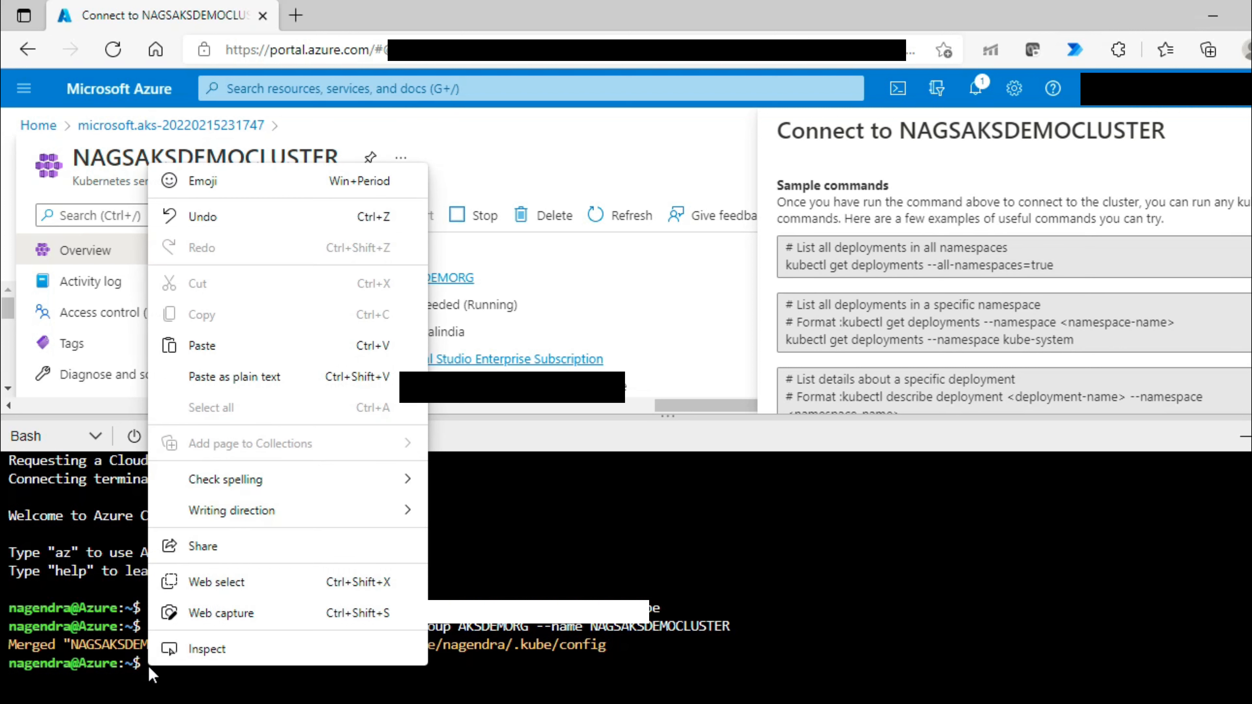
left_click(265, 351)
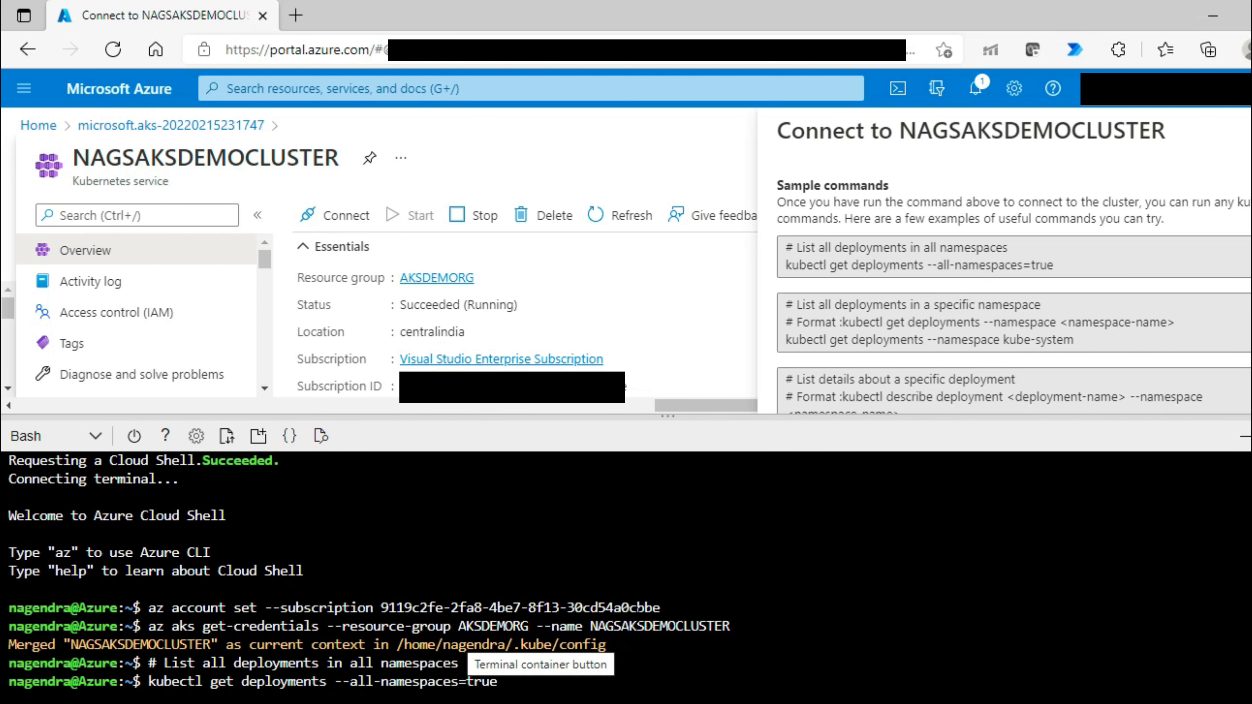
key("Return")
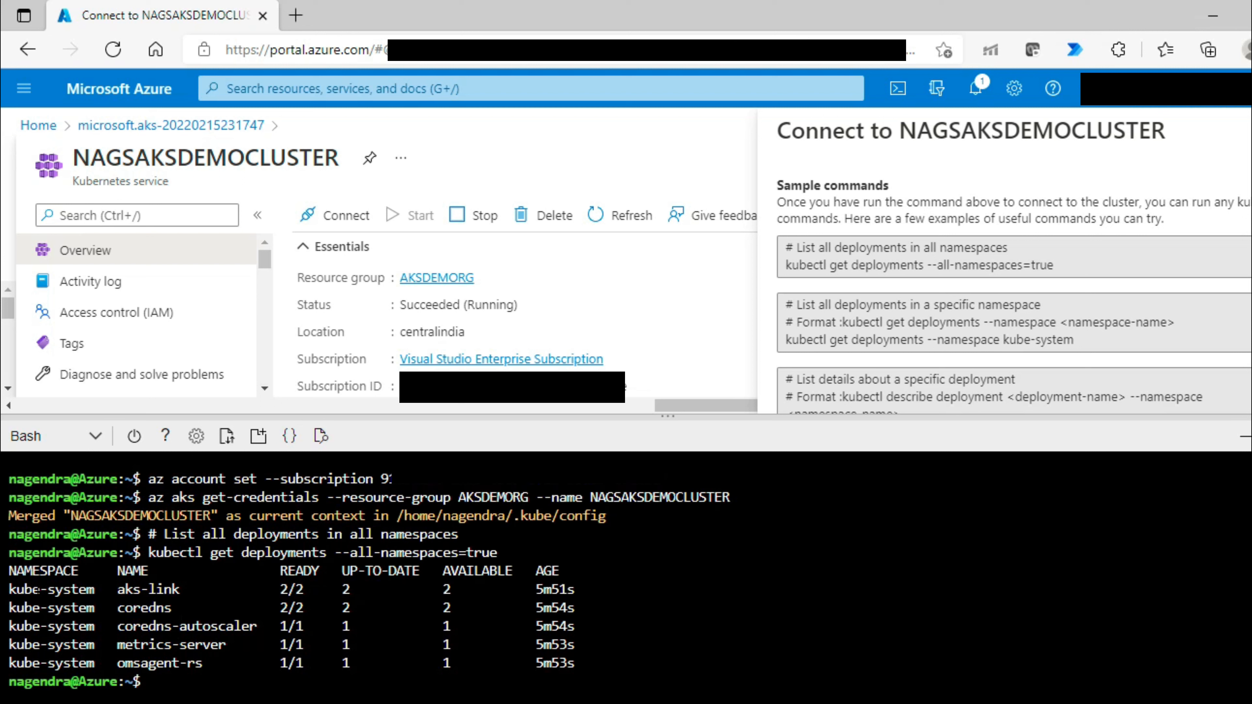
left_click_drag(24, 590, 195, 645)
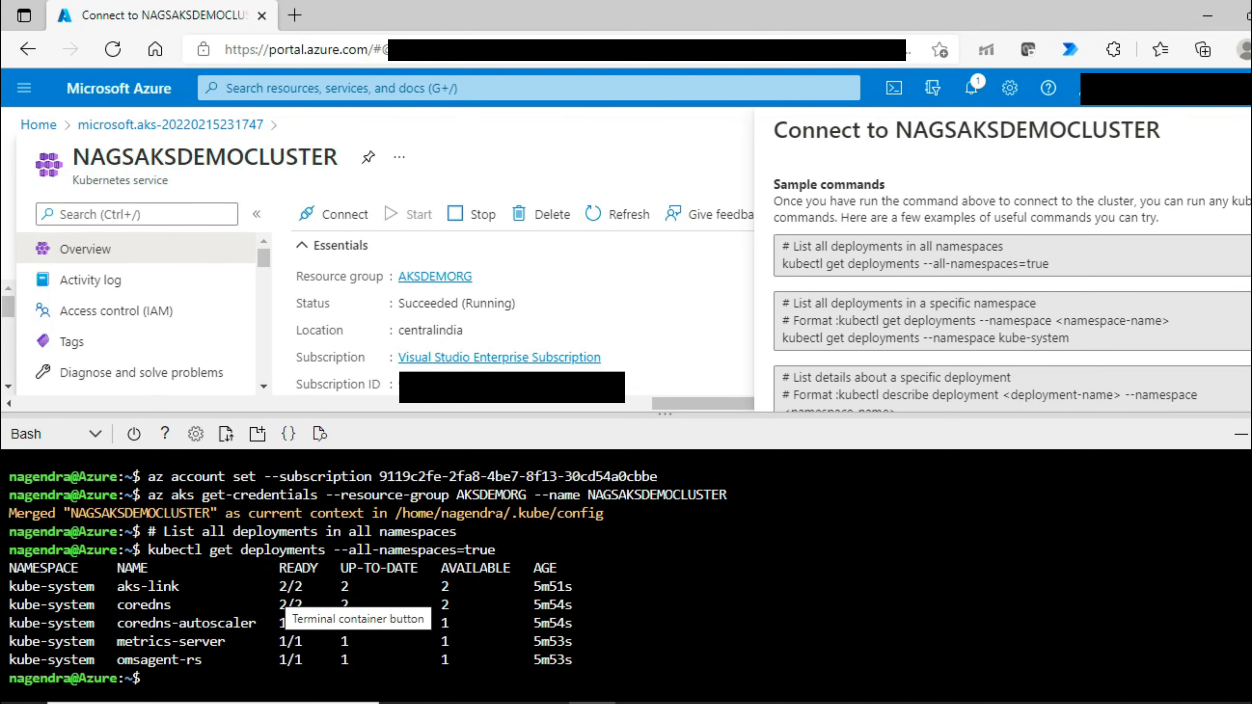
Run kubectl get nodes in Cloud Shell and review the cluster's agent pool nodes
right_click(153, 678)
left_click(274, 378)
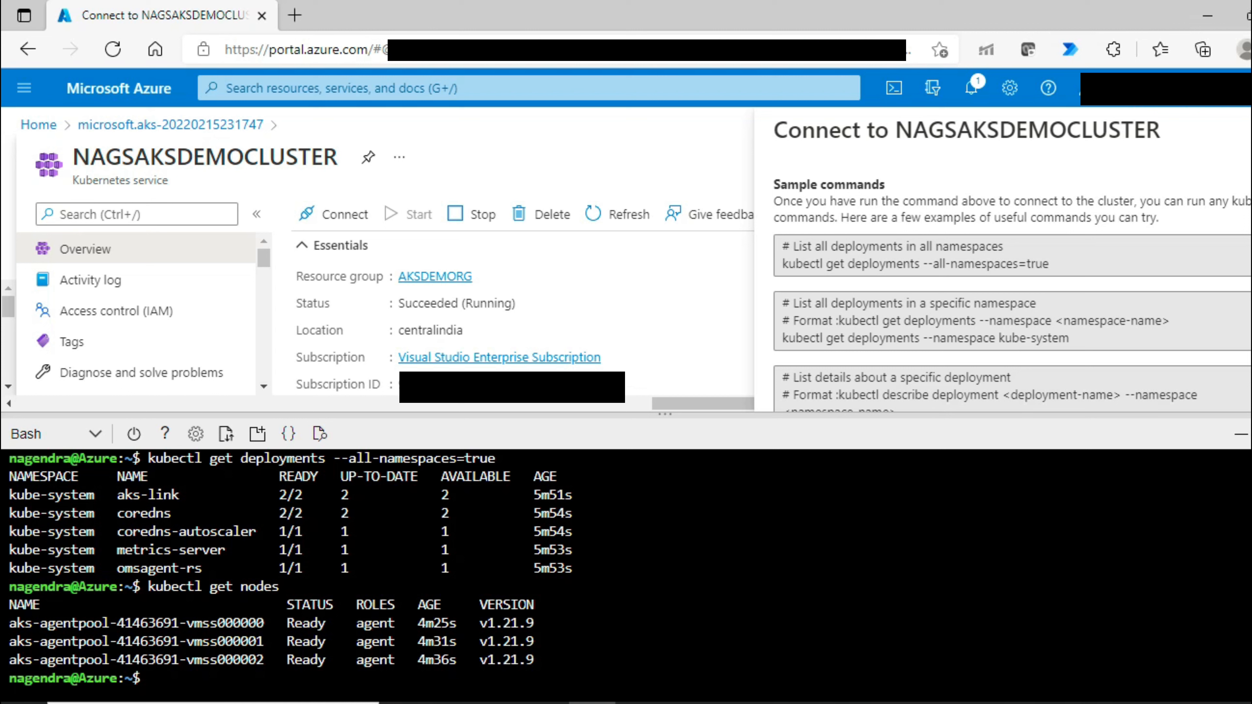
left_click_drag(40, 623, 148, 655)
left_click(150, 650)
Create azure-vote.yaml in vi from the copied voting app manifest, including the azure-vote-front LoadBalancer service on port 80, and save it
right_click(154, 678)
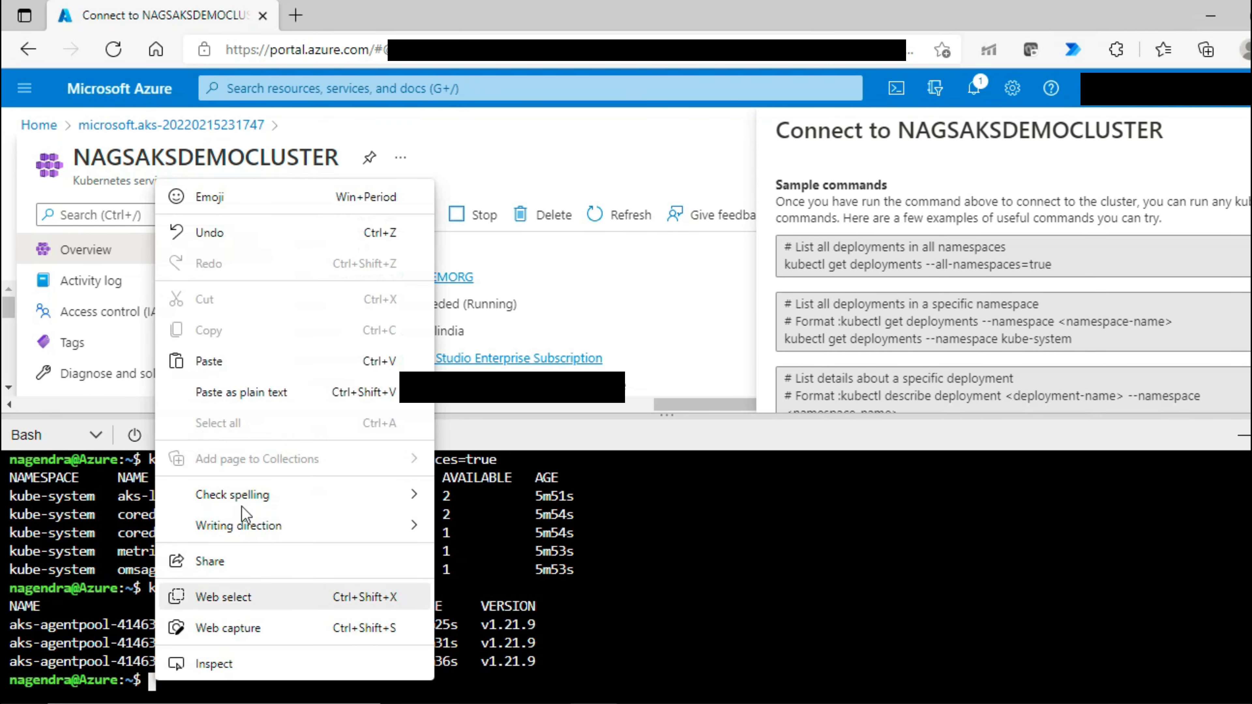
left_click(294, 360)
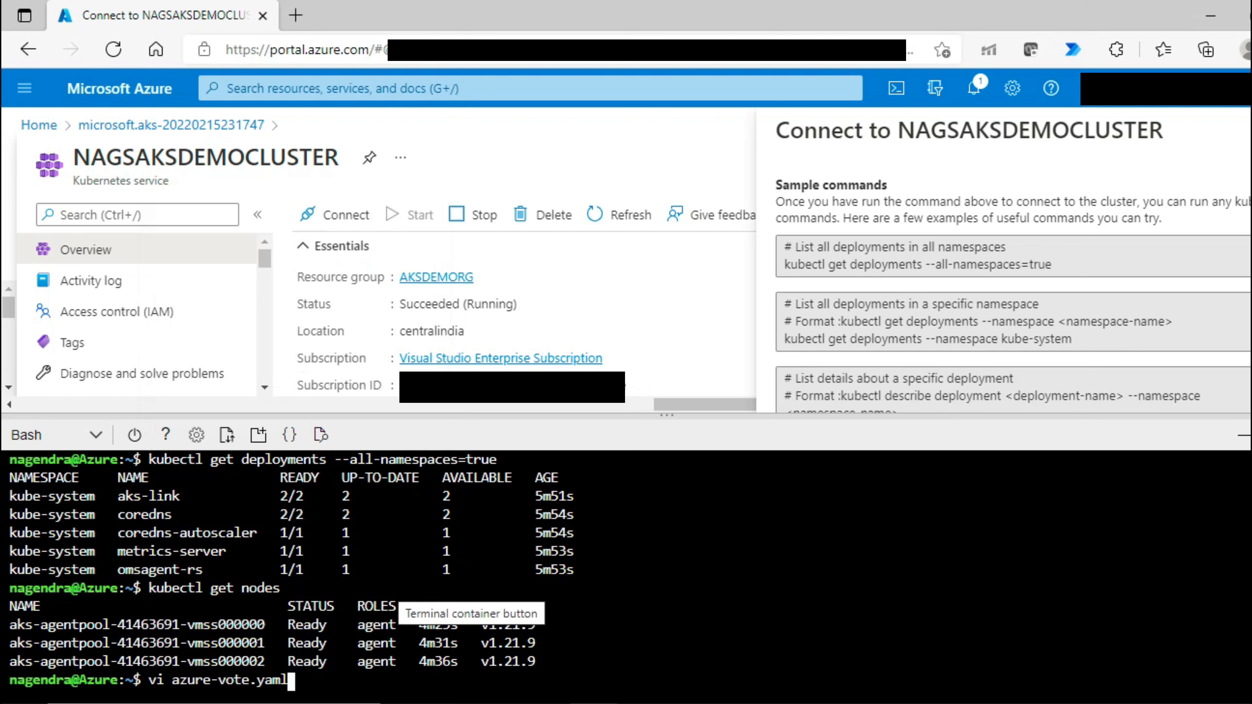
key("Return")
right_click(19, 493)
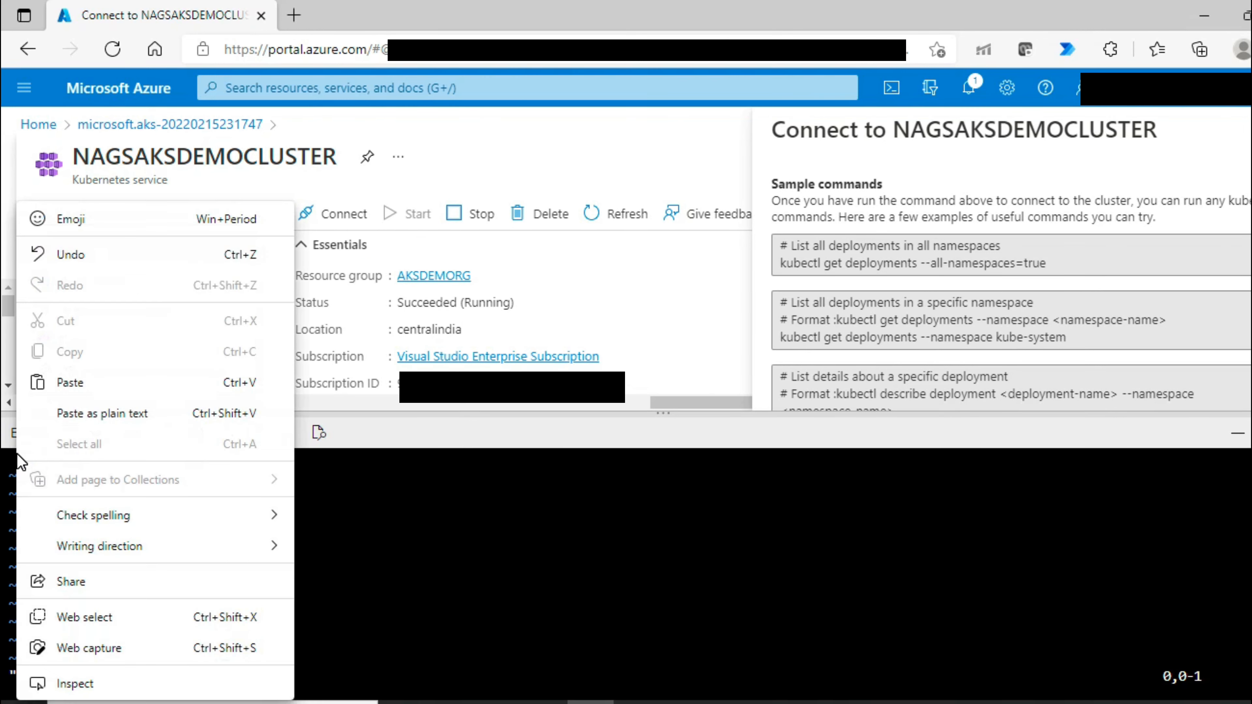
left_click(83, 386)
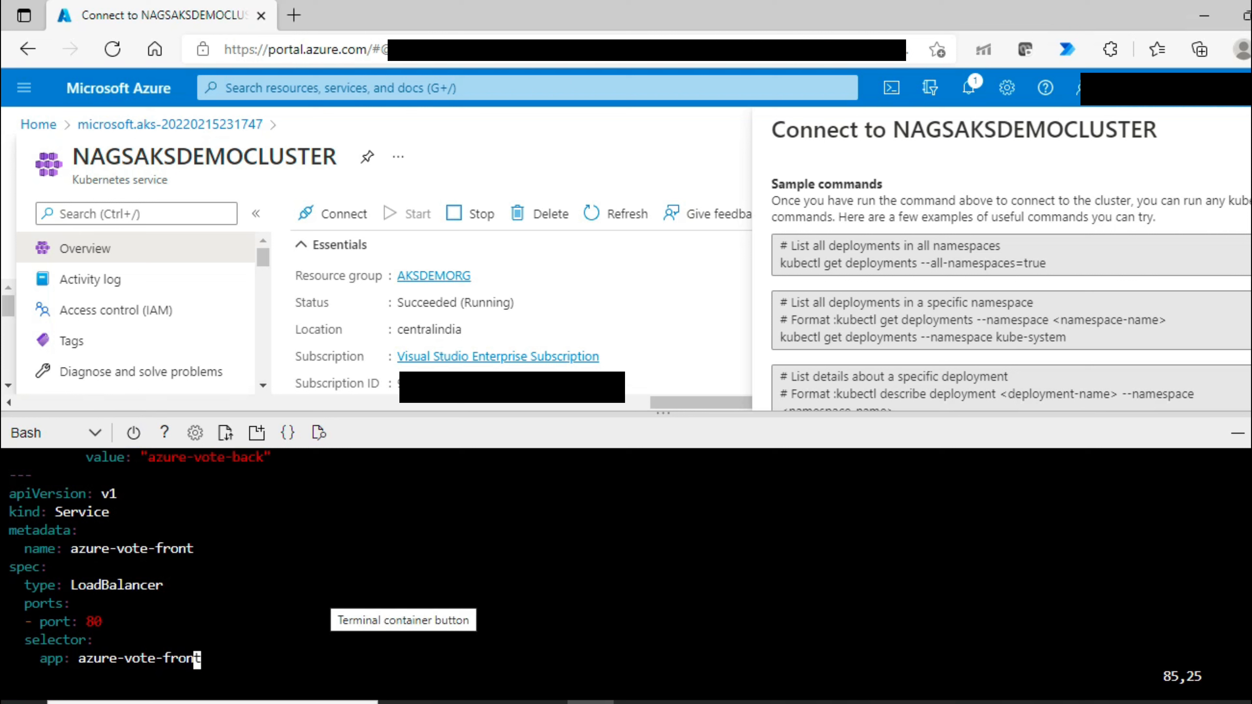
type(":")
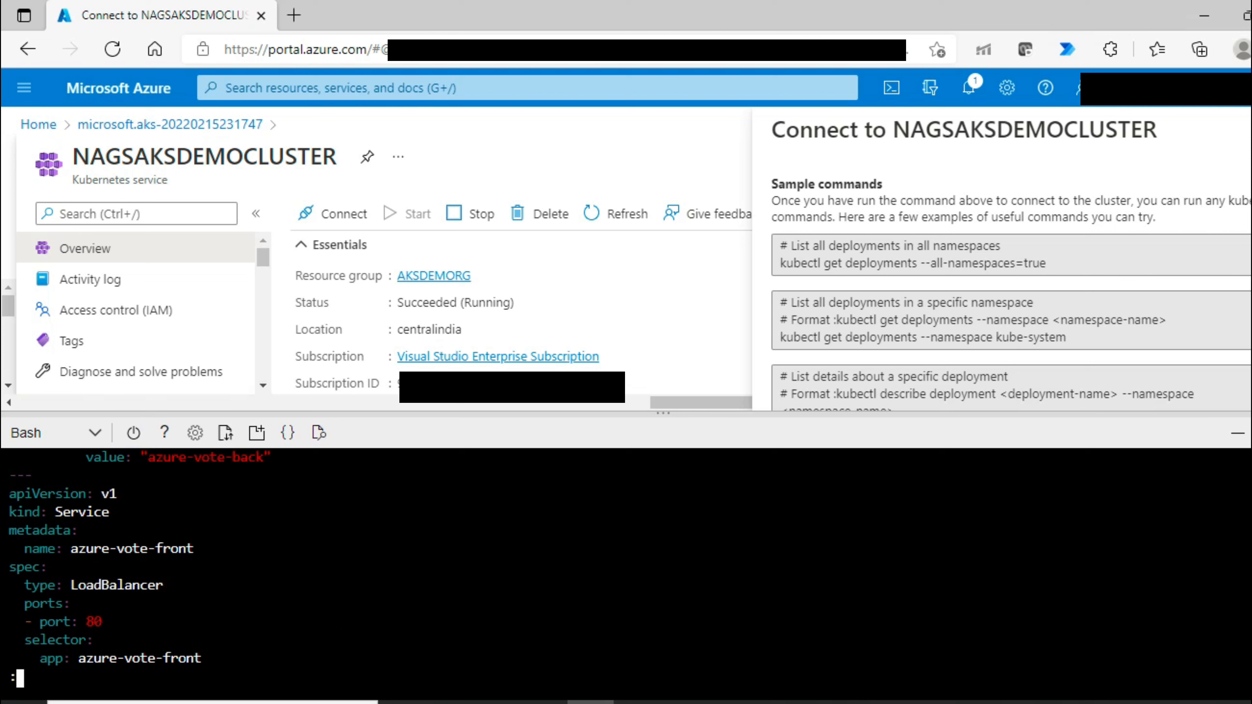
type("wq")
key("Return")
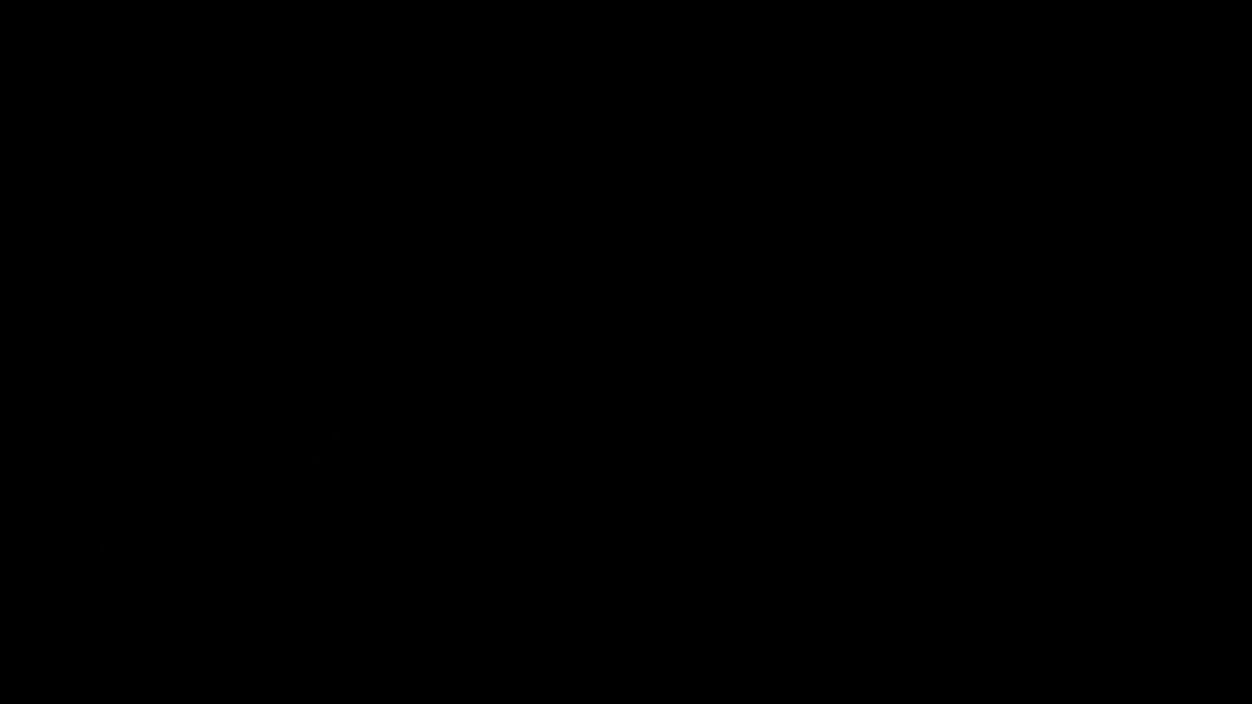
Run kubectl apply -f azure-vote.yaml and review the front-end and back-end deployments and services in its output
right_click(146, 179)
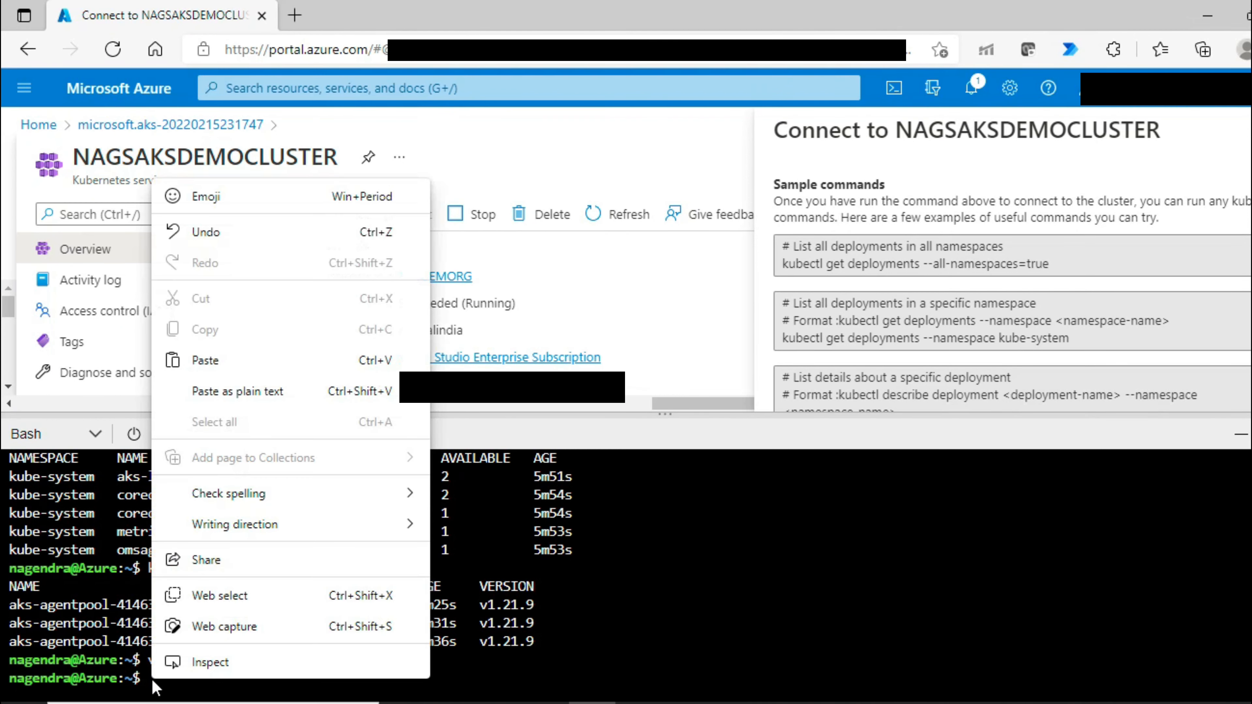
left_click(280, 375)
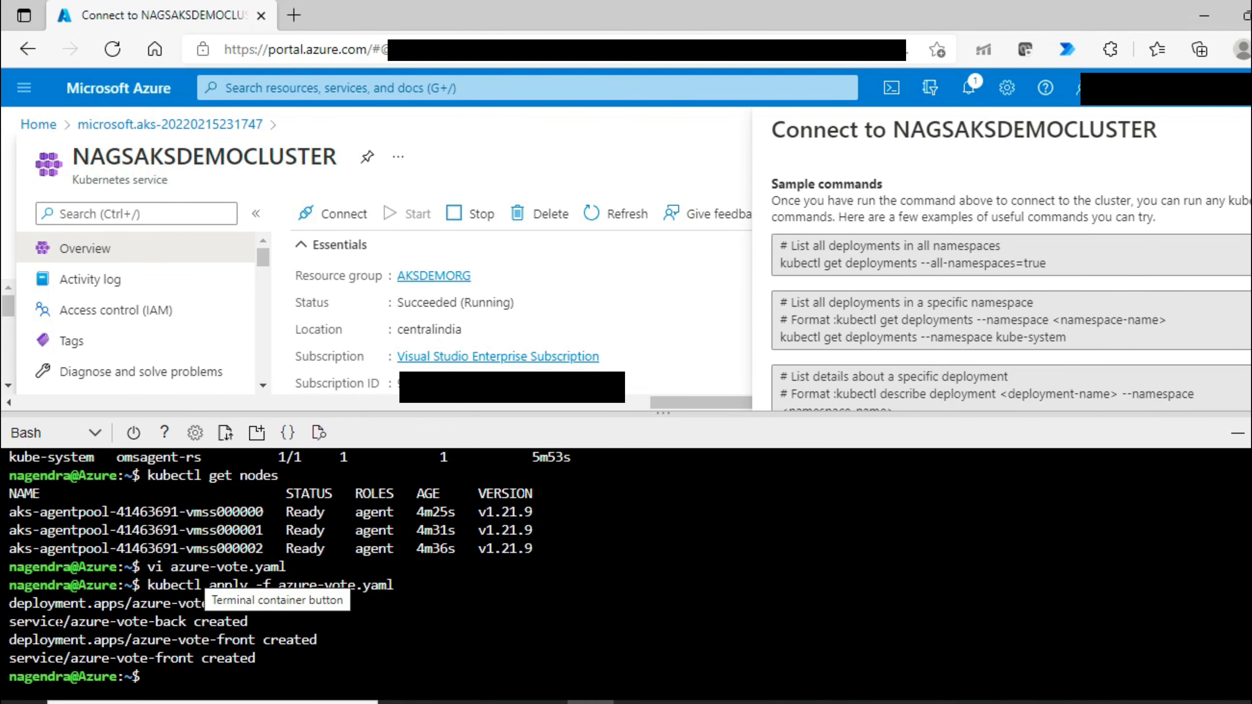
left_click_drag(15, 603, 232, 603)
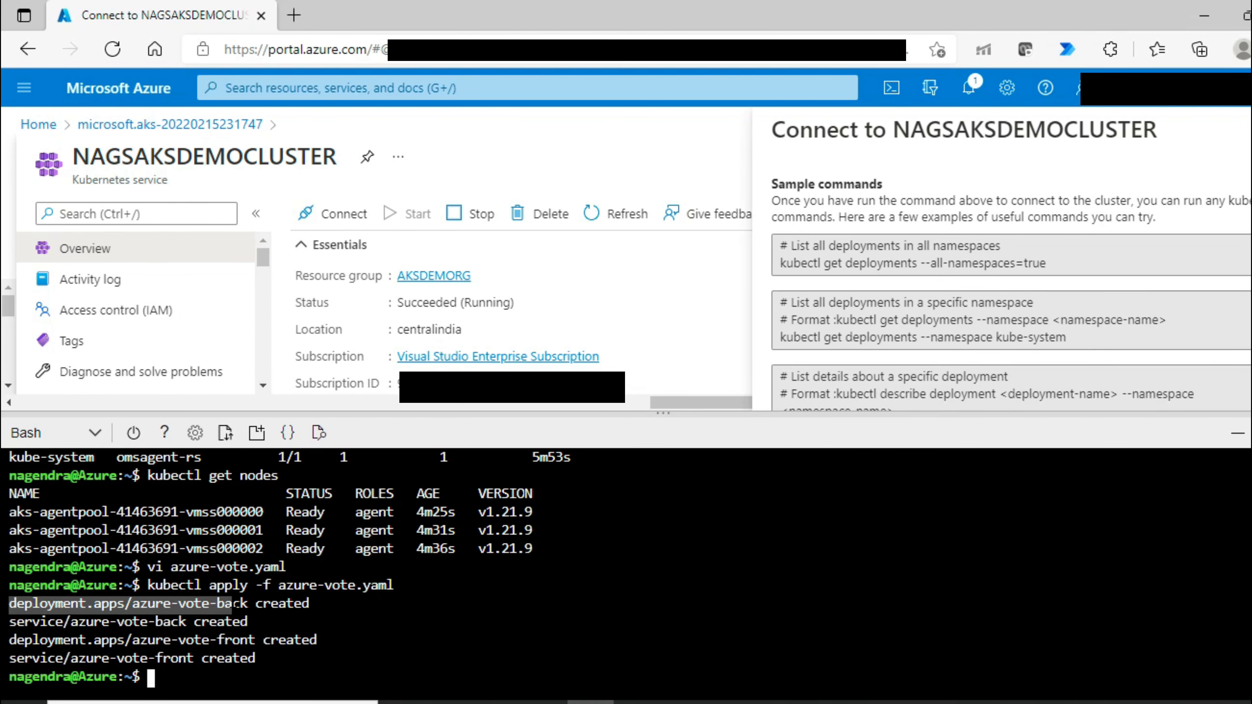
left_click(233, 603)
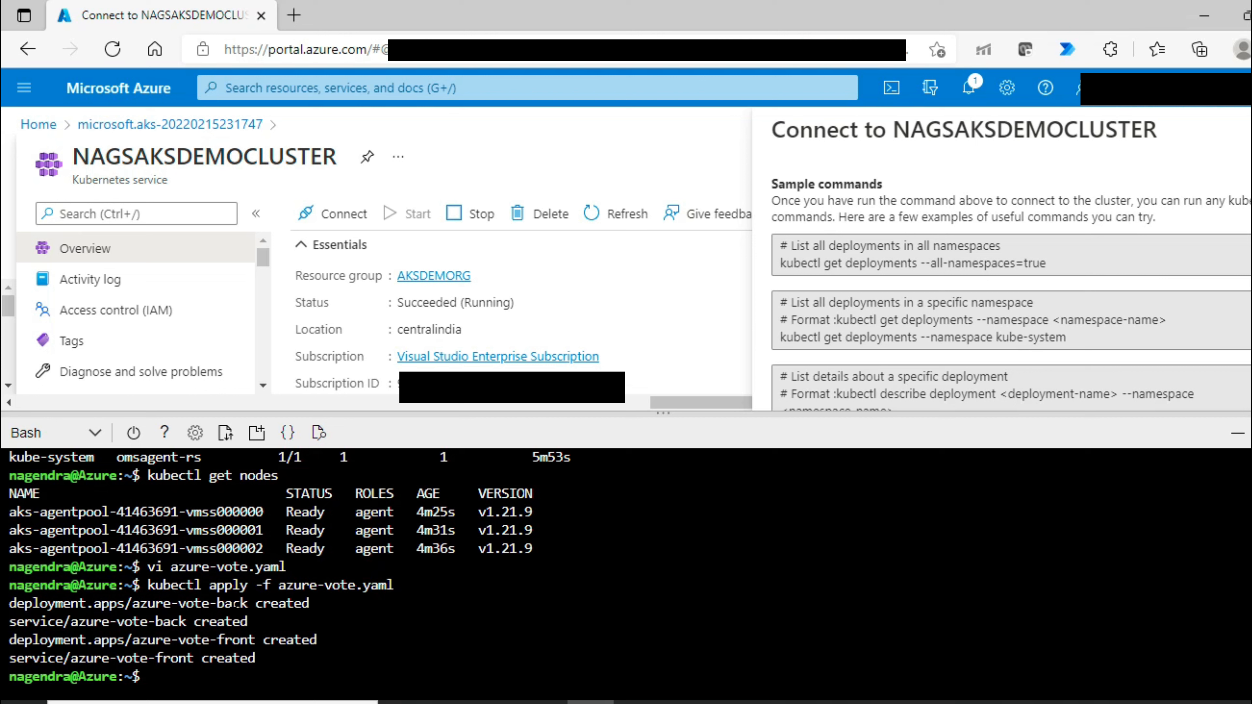
left_click_drag(19, 622, 235, 622)
left_click(234, 622)
left_click_drag(17, 641, 314, 641)
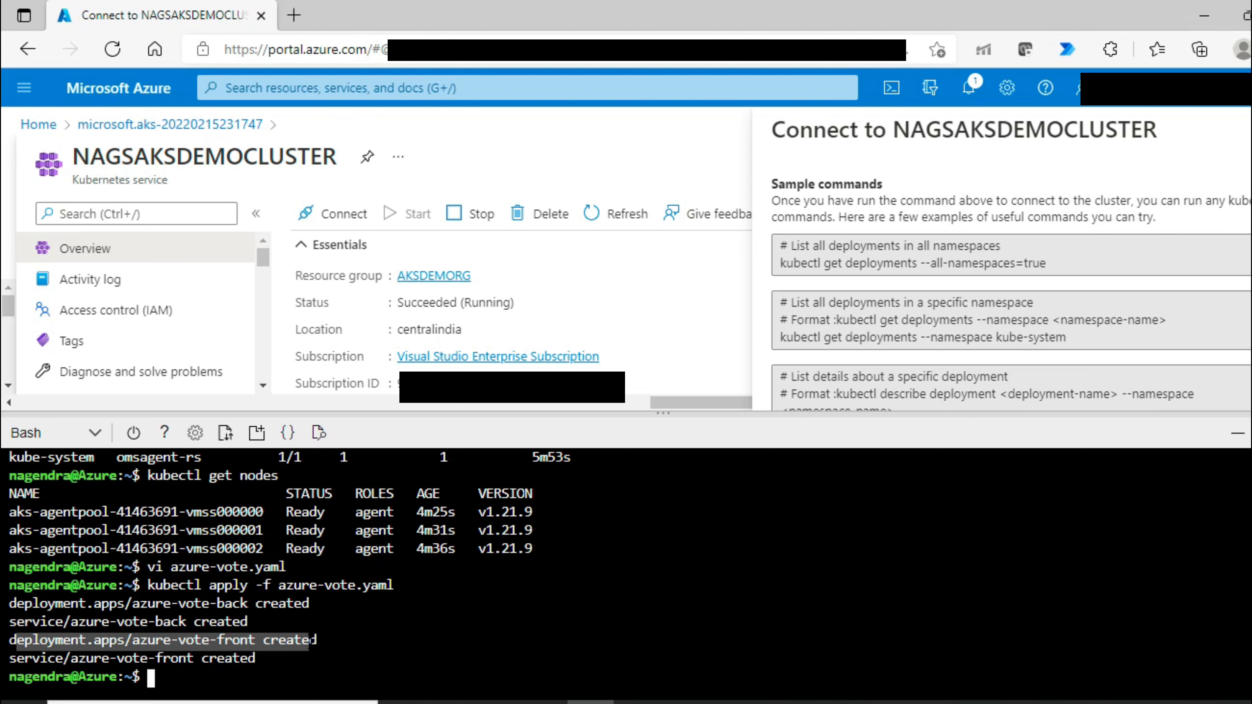
left_click(314, 640)
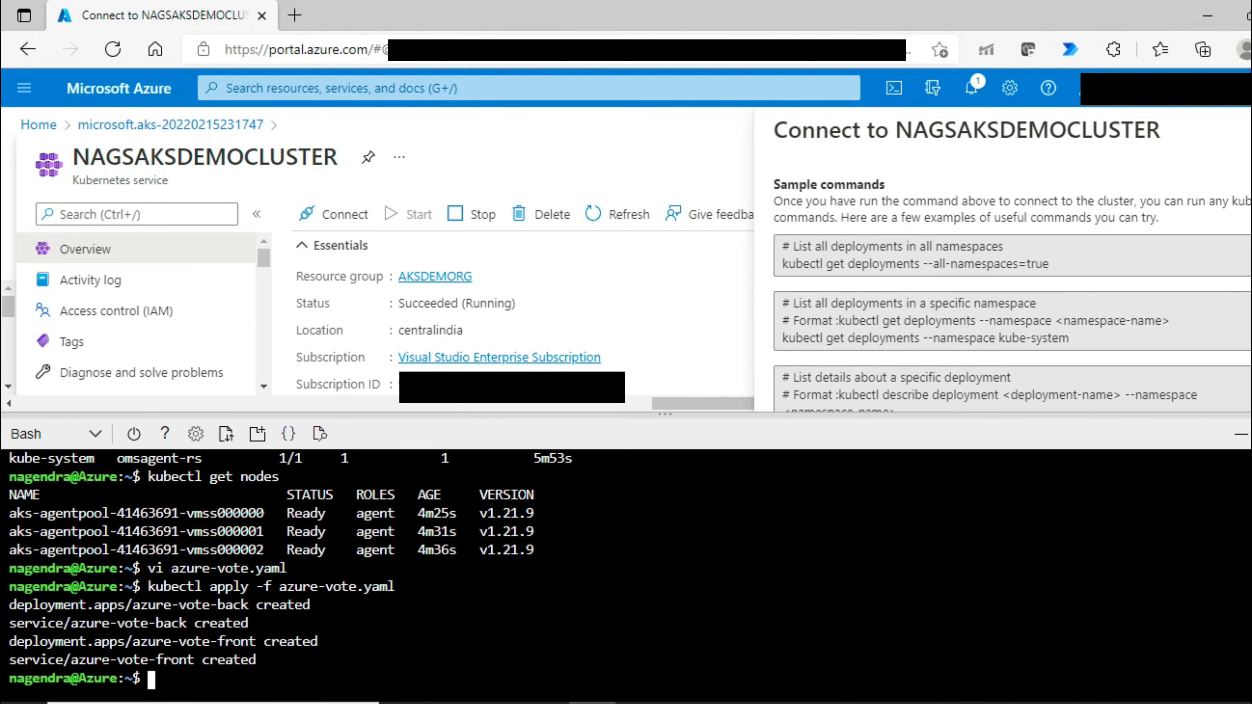
left_click_drag(17, 662, 256, 661)
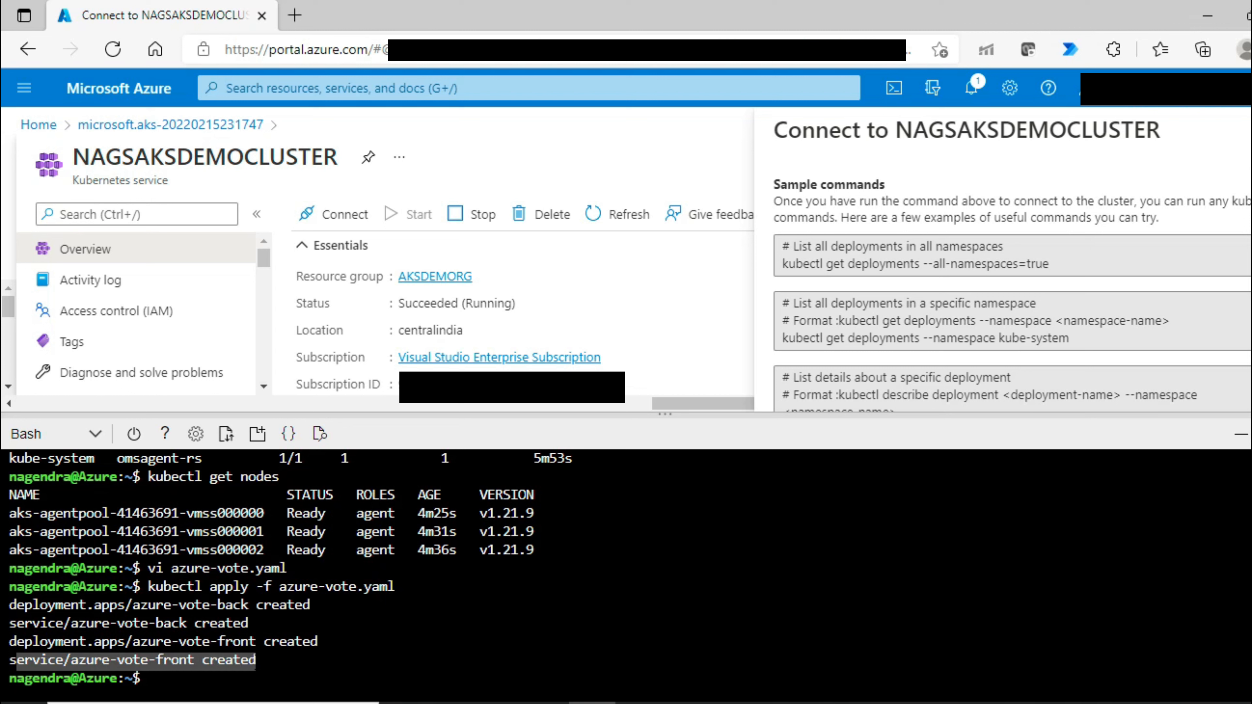
left_click(256, 661)
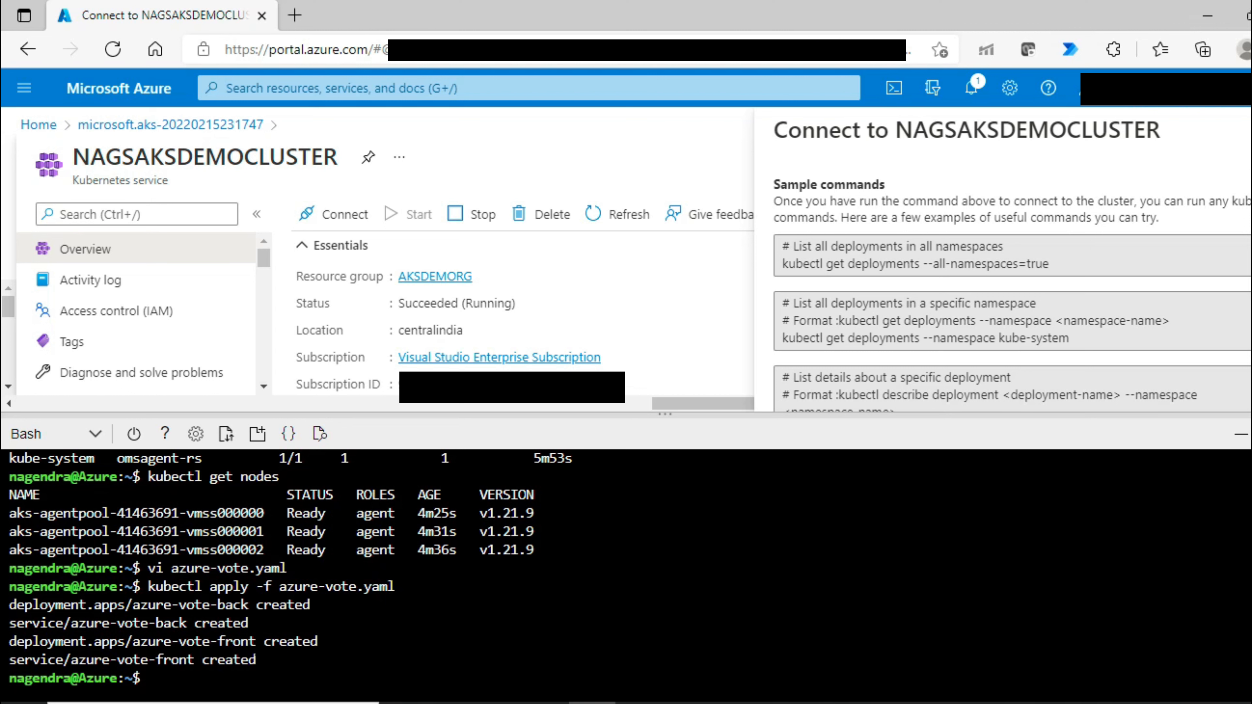
Run kubectl get service azure-vote-front --watch to check the service's external IP, and stop the watch
right_click(138, 689)
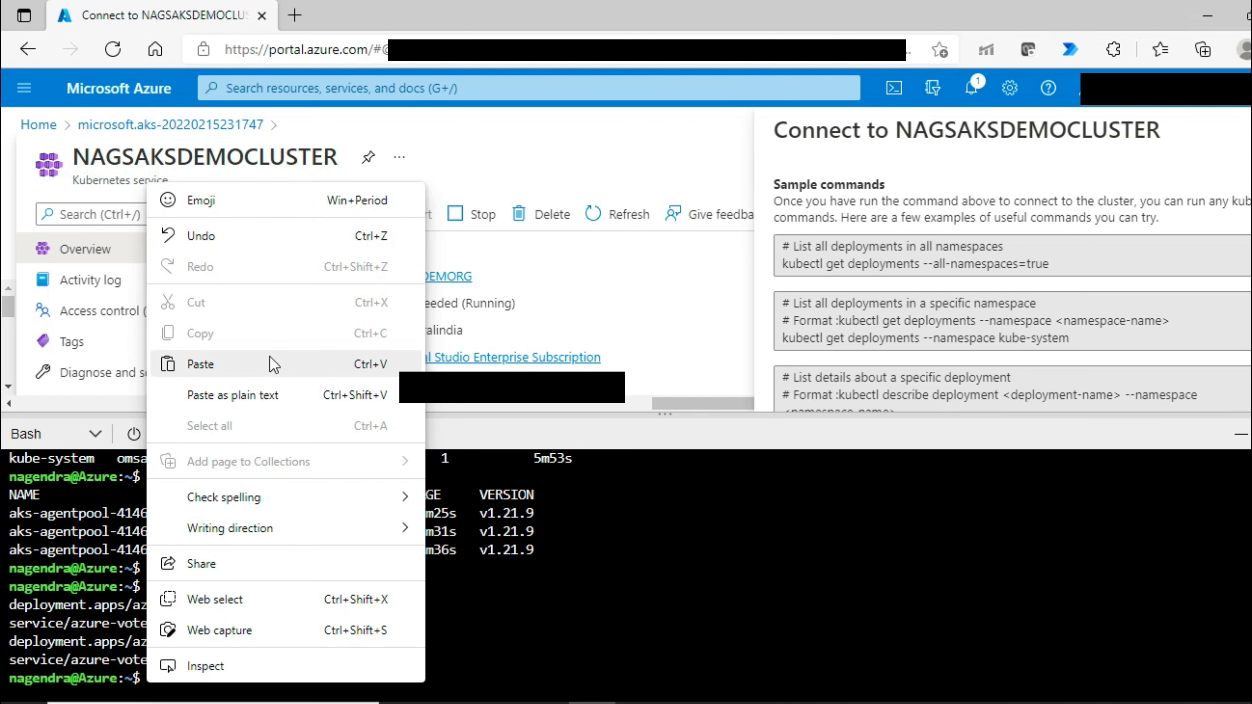
left_click(271, 361)
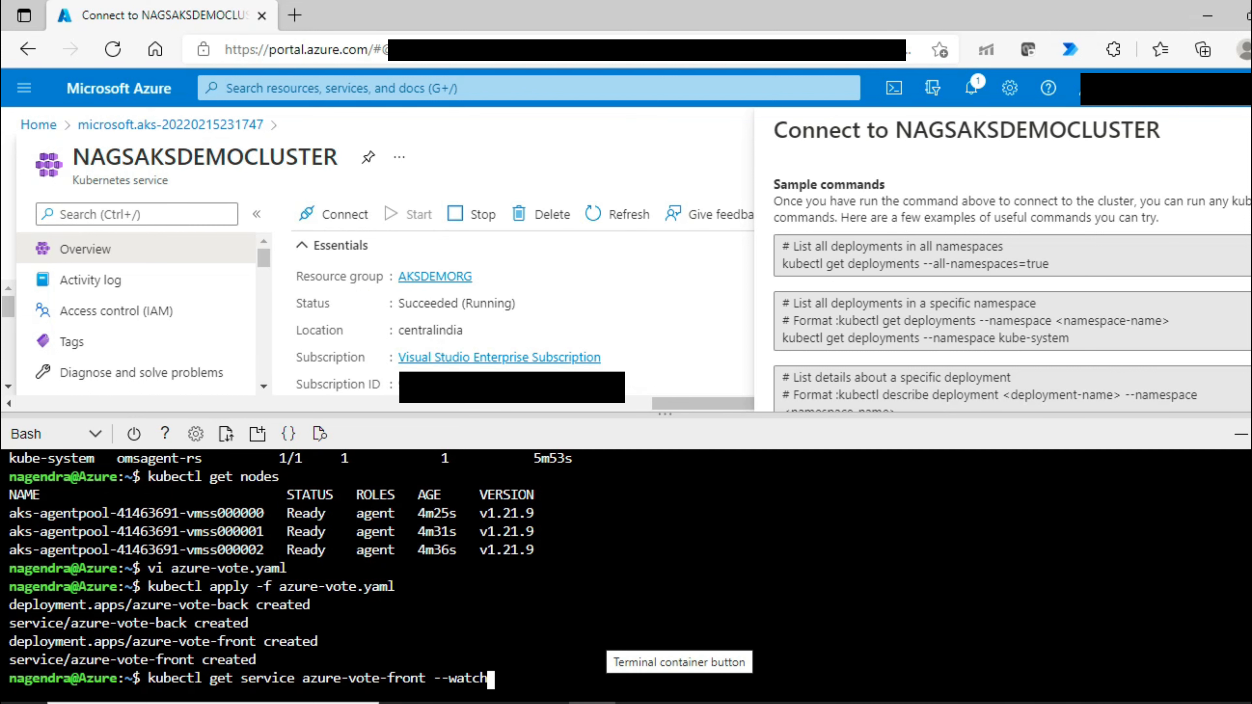
key("Return")
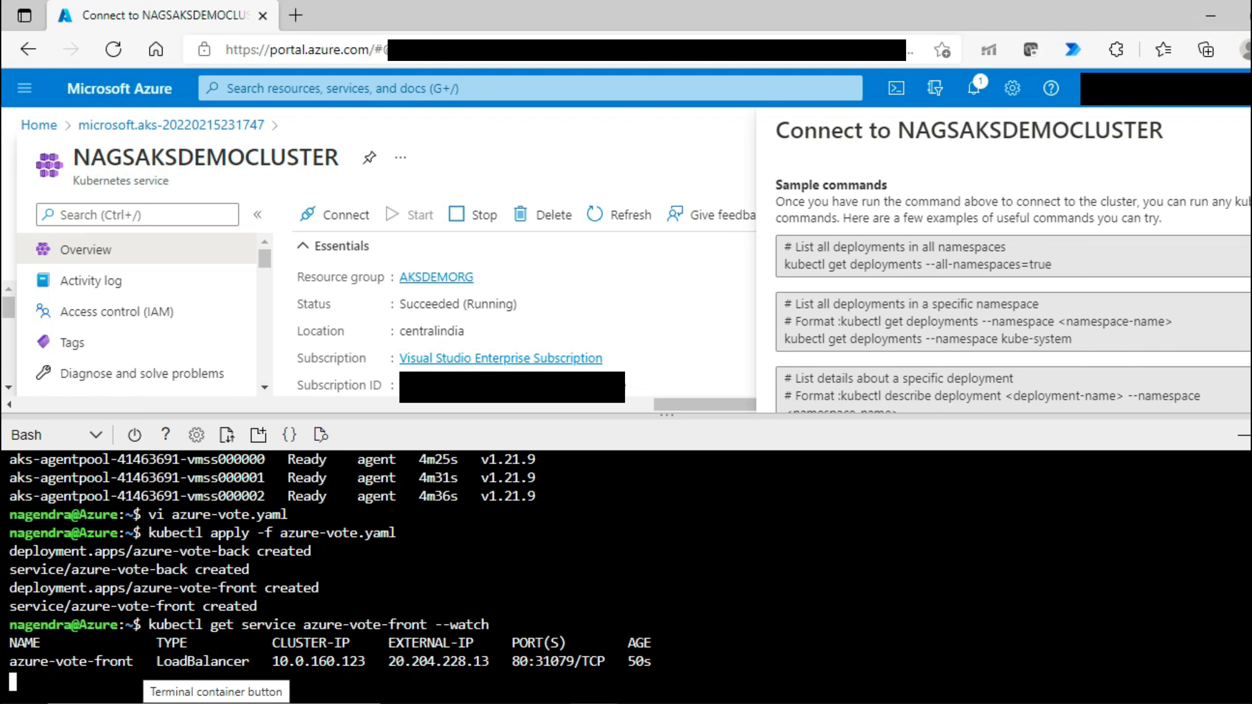
key("Return")
key("ctrl+c")
key("Return")
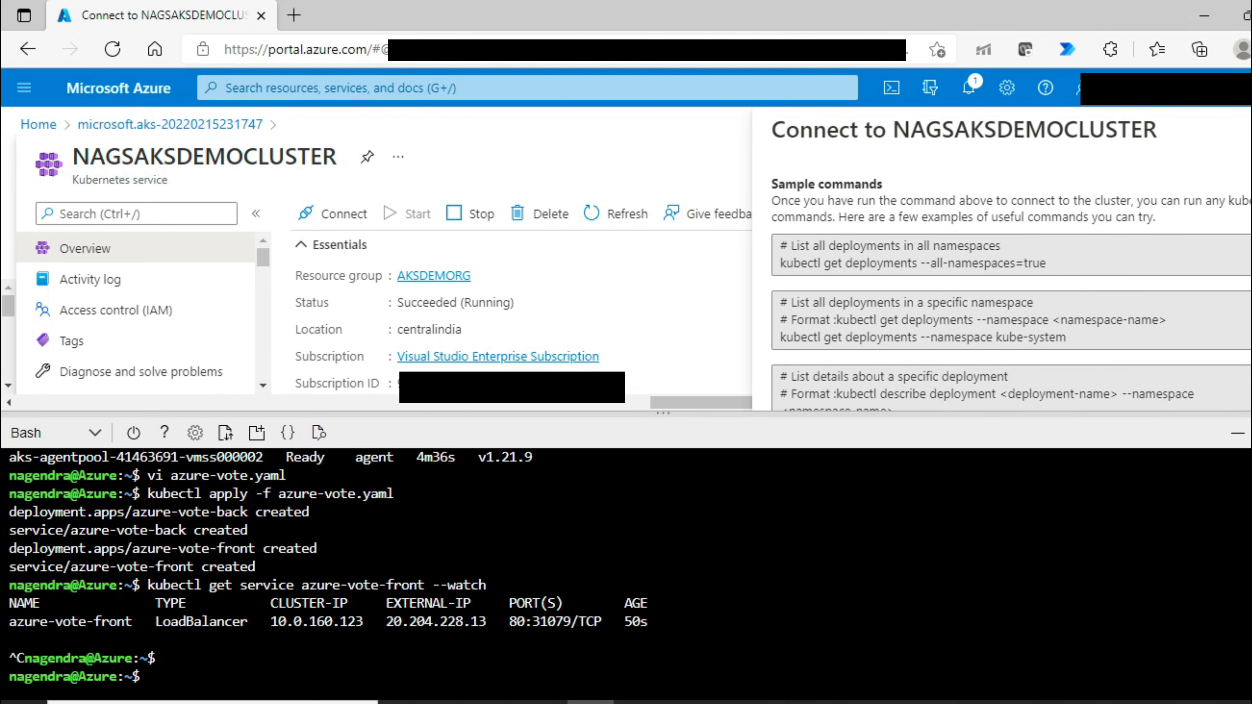
Close Cloud Shell and the connection instructions, and review the cluster's namespaces and workloads
left_click(1238, 434)
key("Escape")
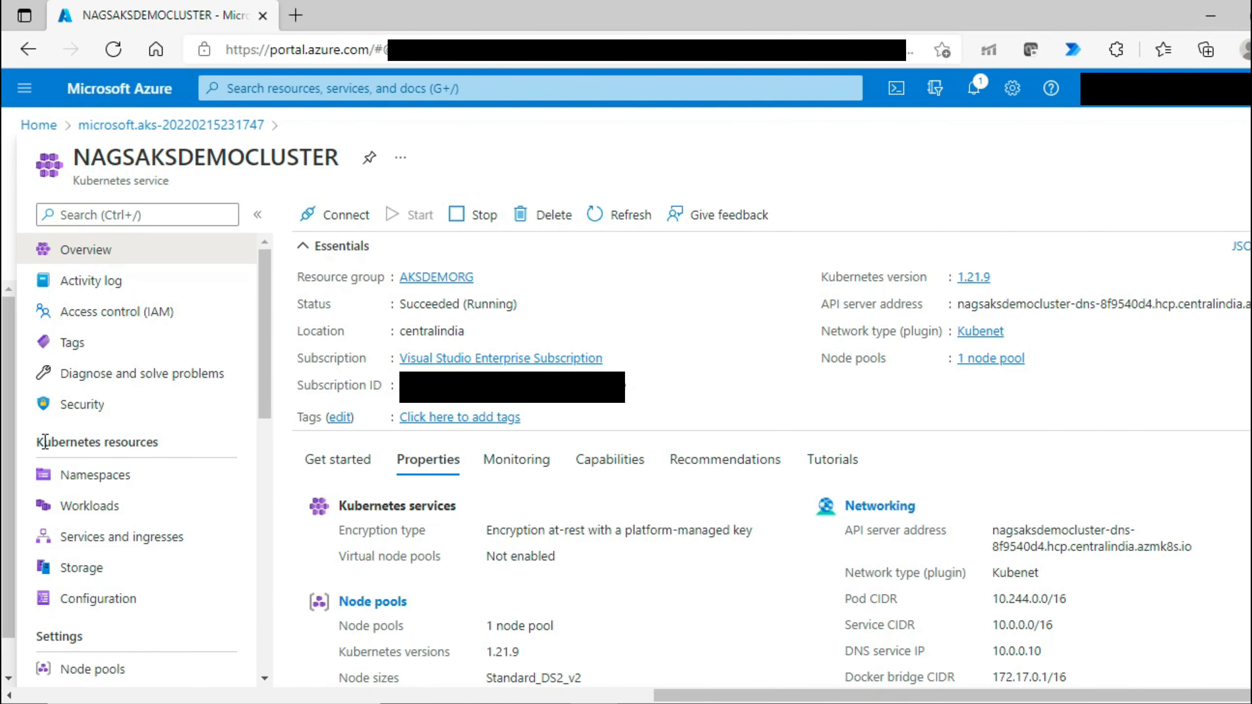
left_click_drag(158, 441, 43, 444)
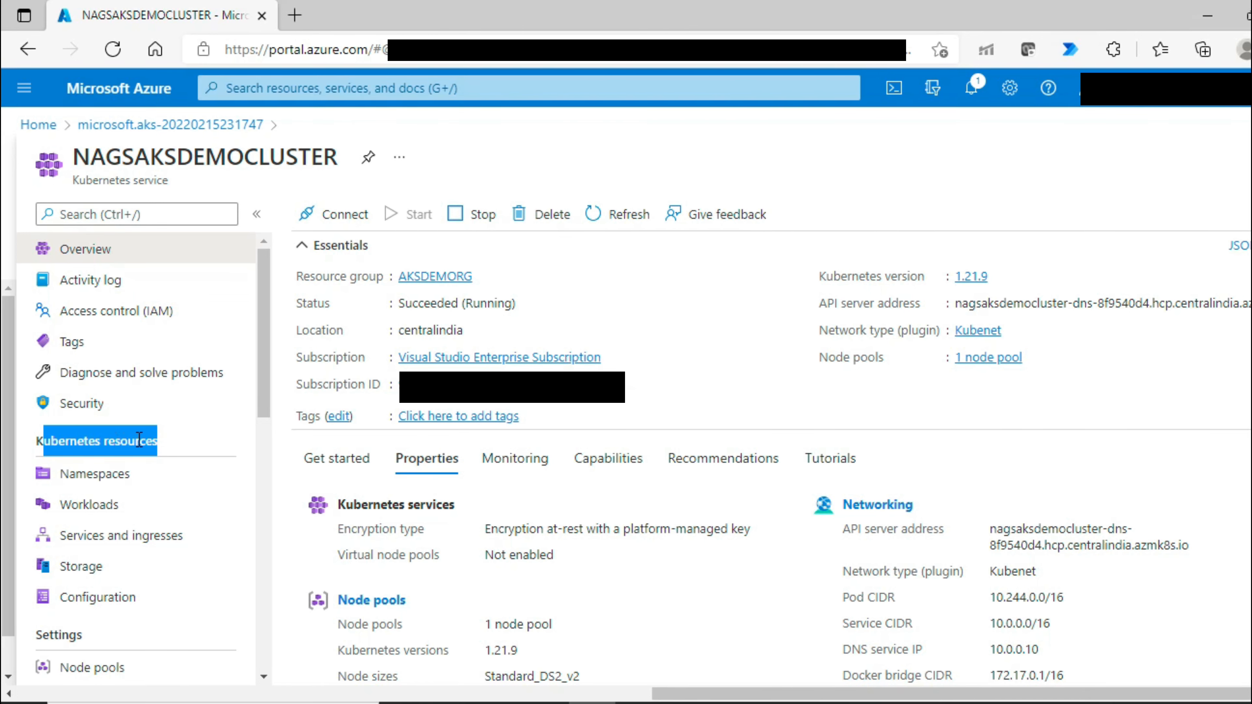
left_click_drag(270, 362, 270, 420)
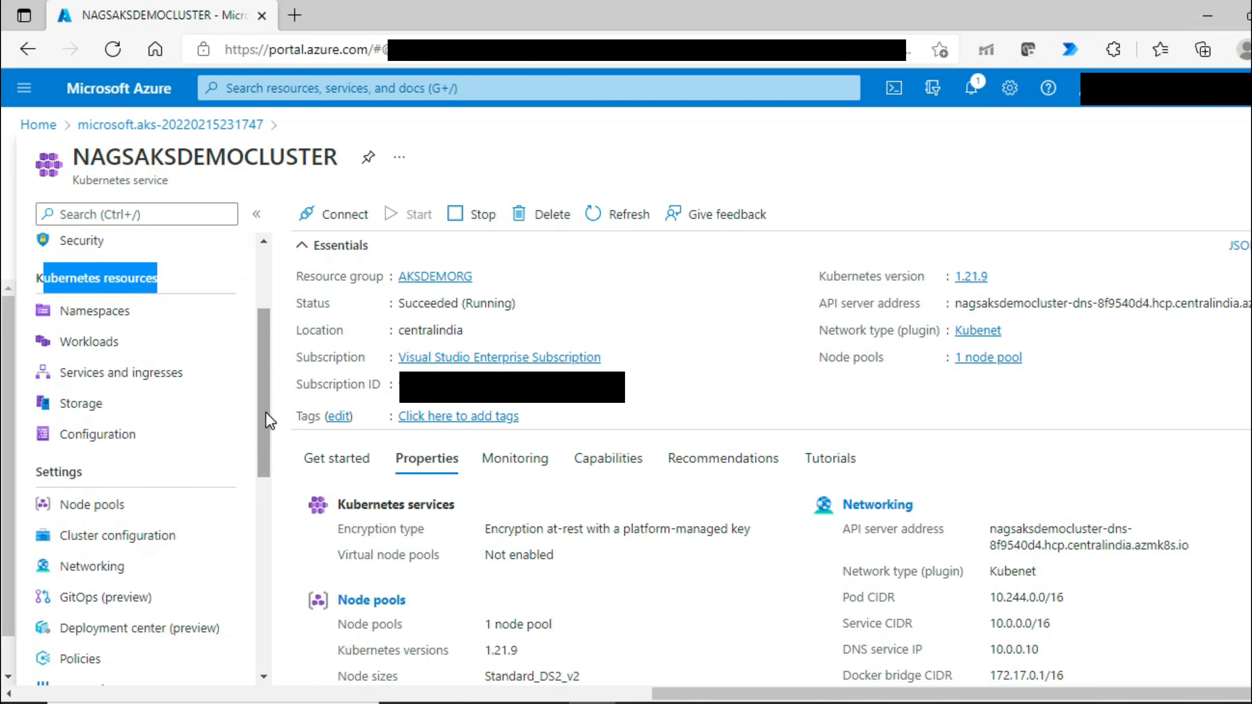
left_click(105, 326)
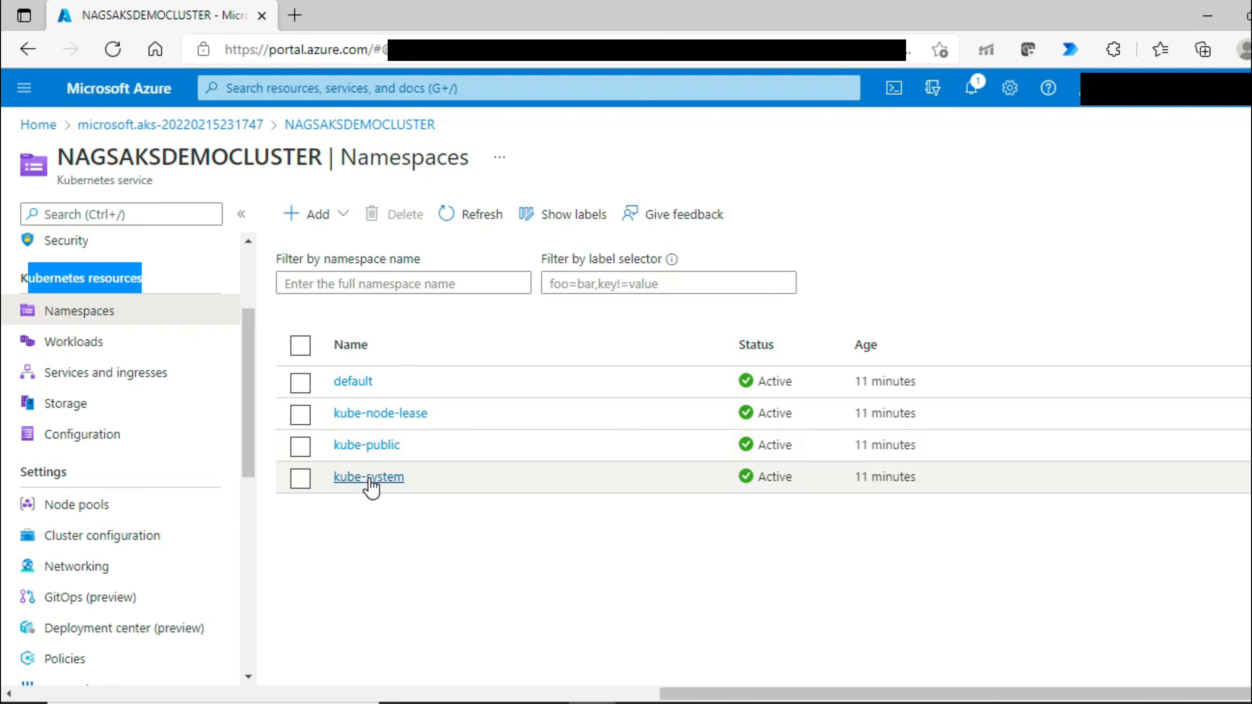
left_click(83, 359)
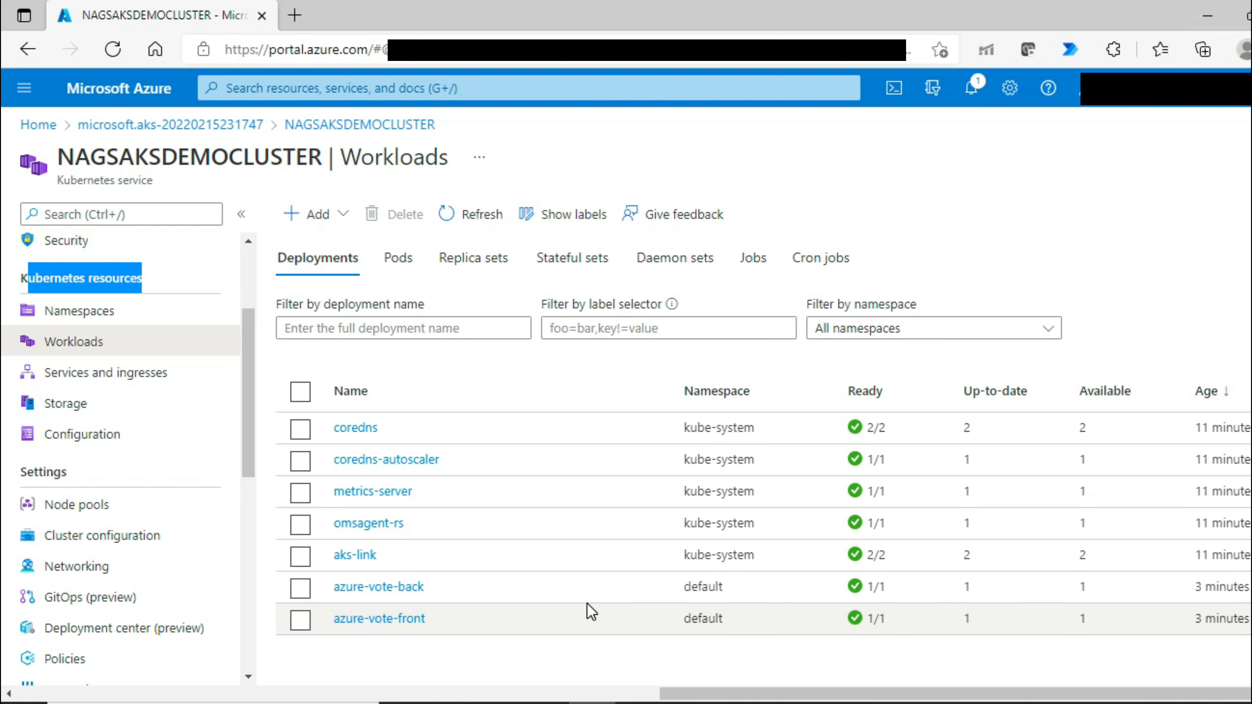
Open the azure-vote-front service's external IP and cast one vote each for Cats and Dogs in the Azure Voting App
left_click(130, 379)
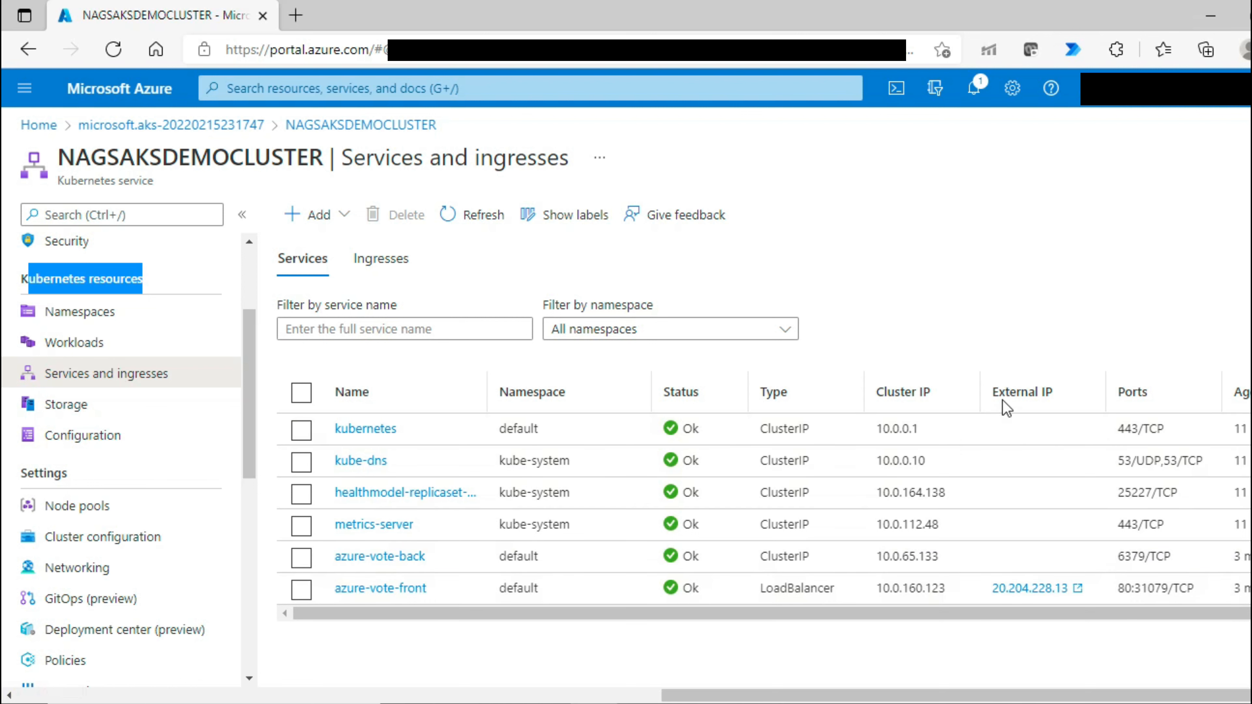
left_click(1031, 588)
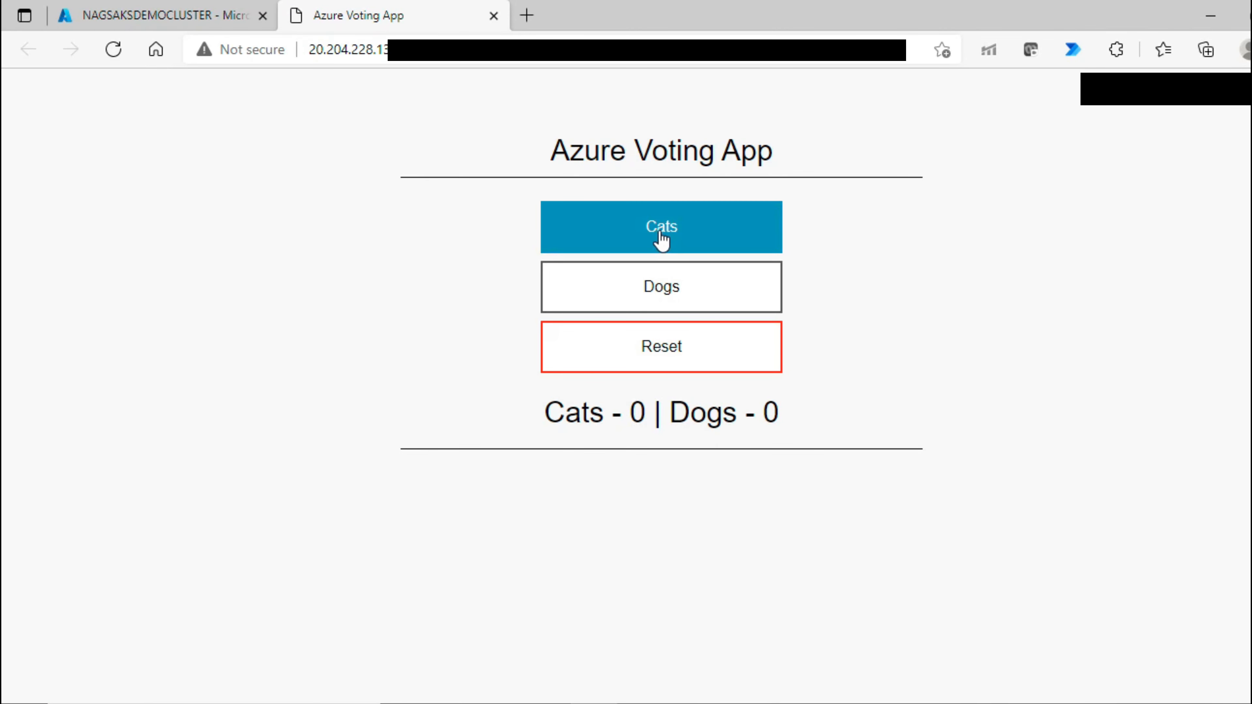
left_click(663, 240)
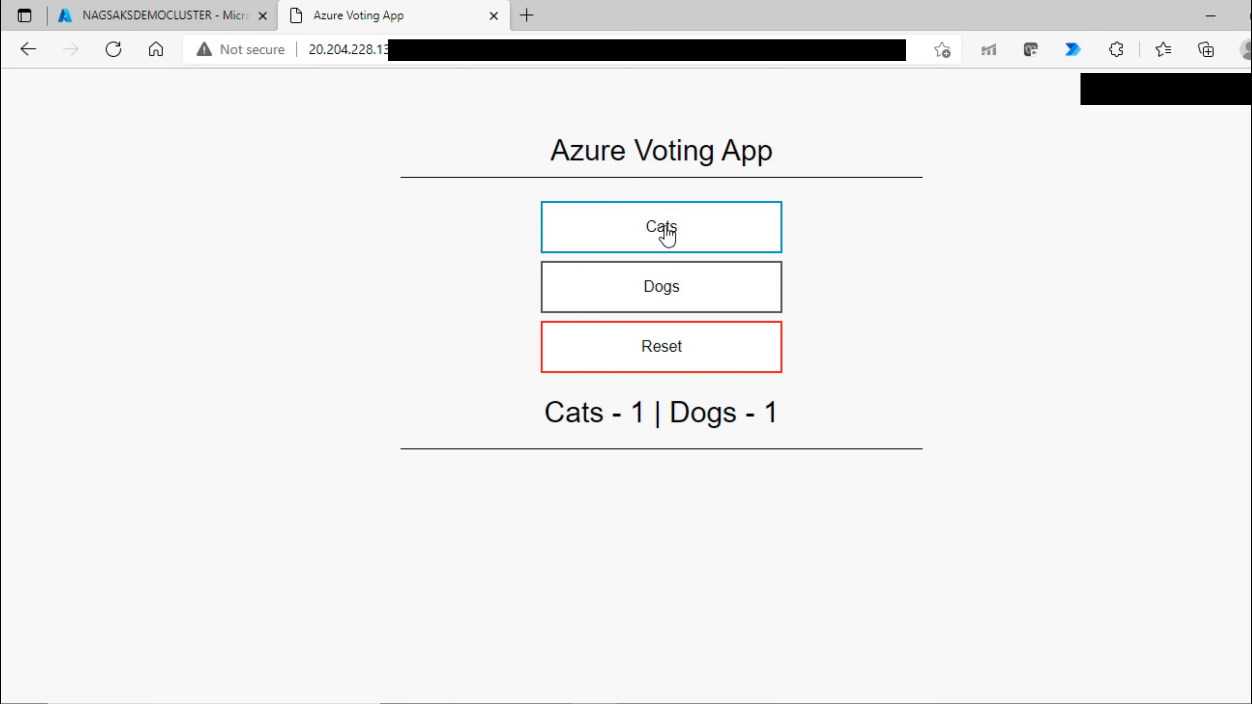
key("ctrl+w")
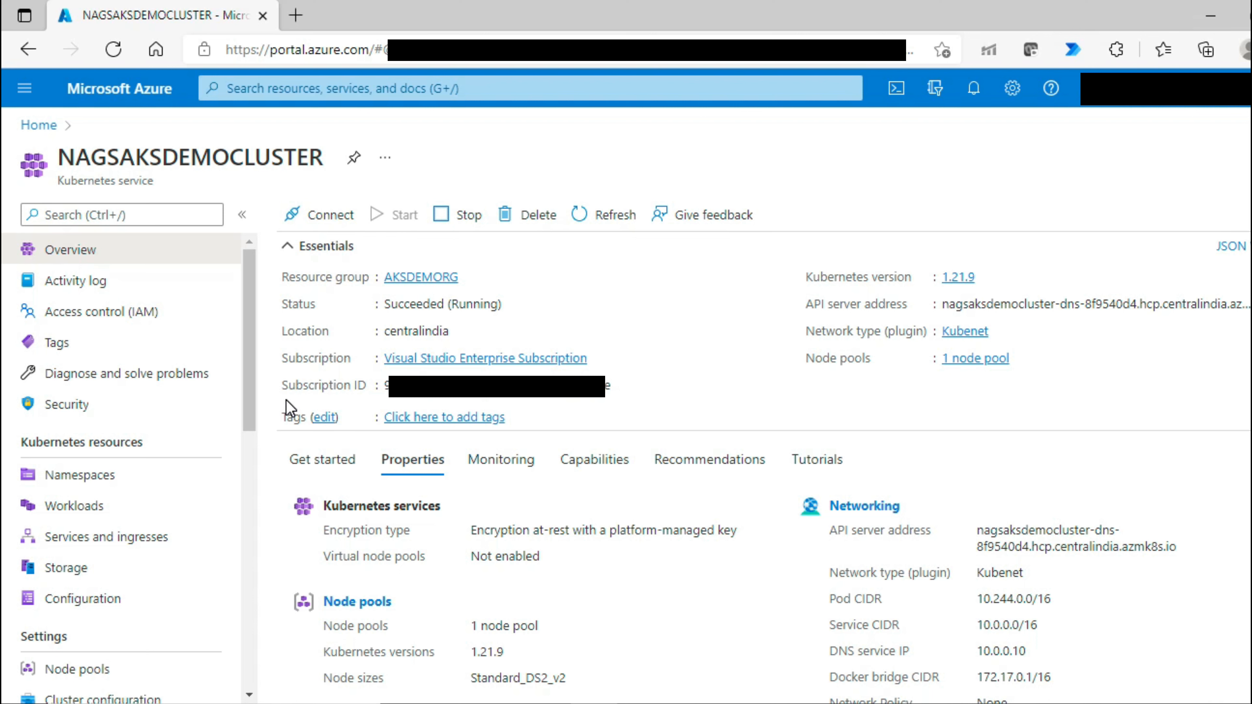
Review the cluster's workloads across its deployments, pods and replica sets
left_click(80, 515)
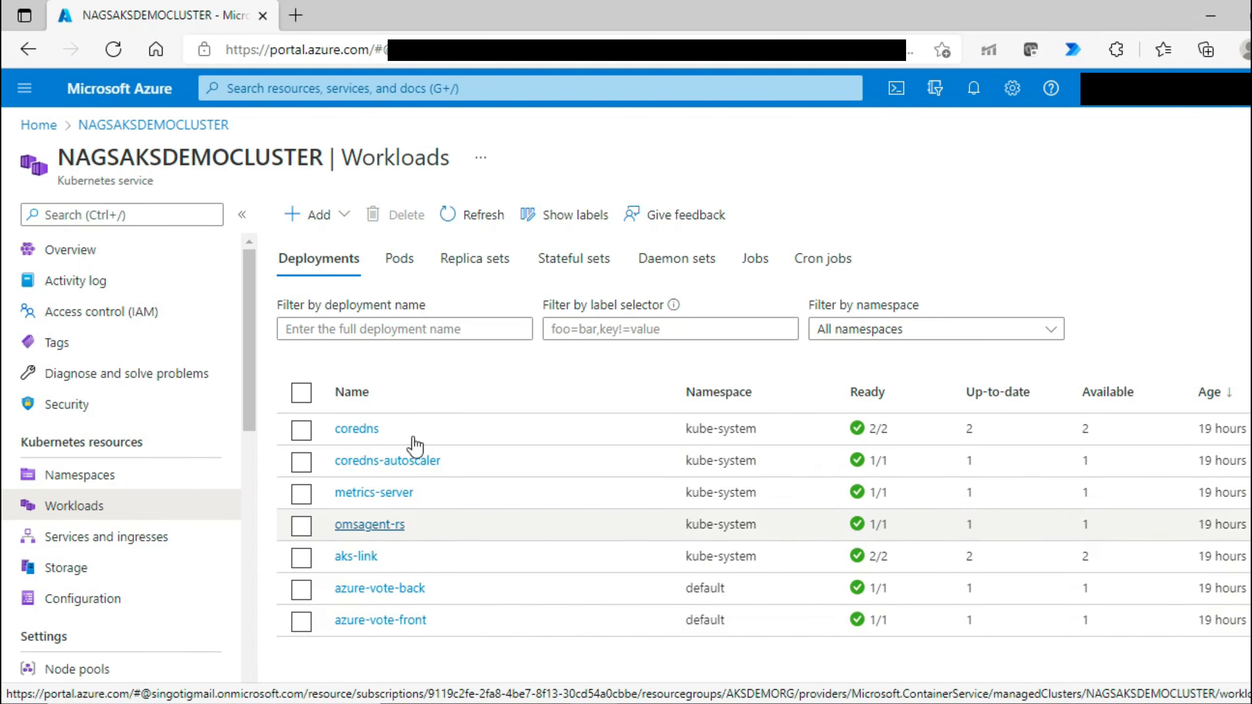
left_click(402, 269)
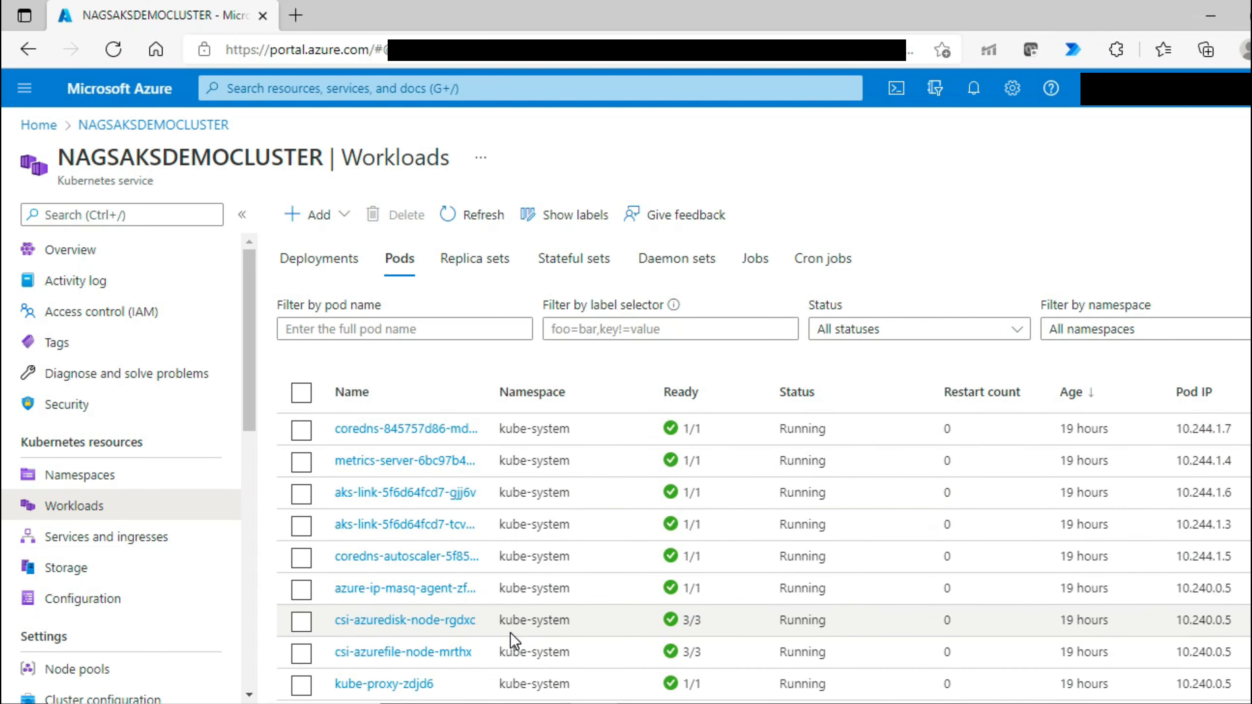
scroll(511, 633, "down", 3)
scroll(511, 633, "up", 3)
left_click(492, 270)
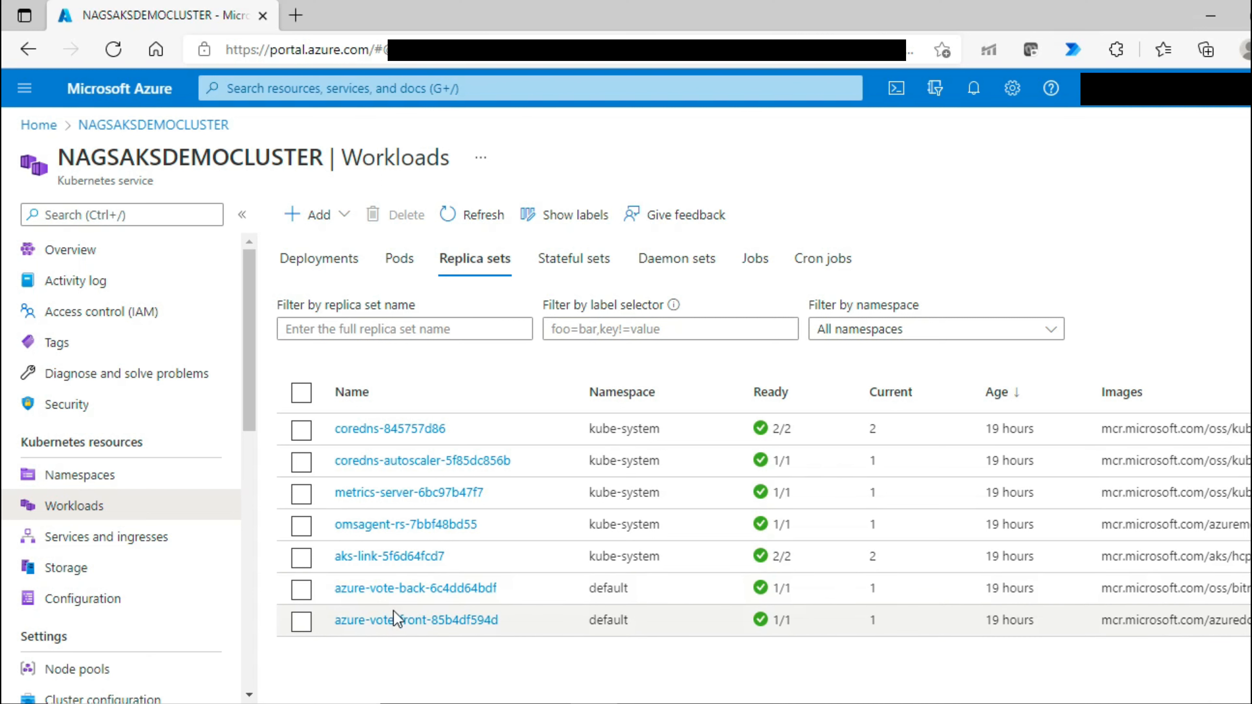
Open the azure-vote-front replica set and check its replica count in the overview and in the YAML spec
left_click(394, 620)
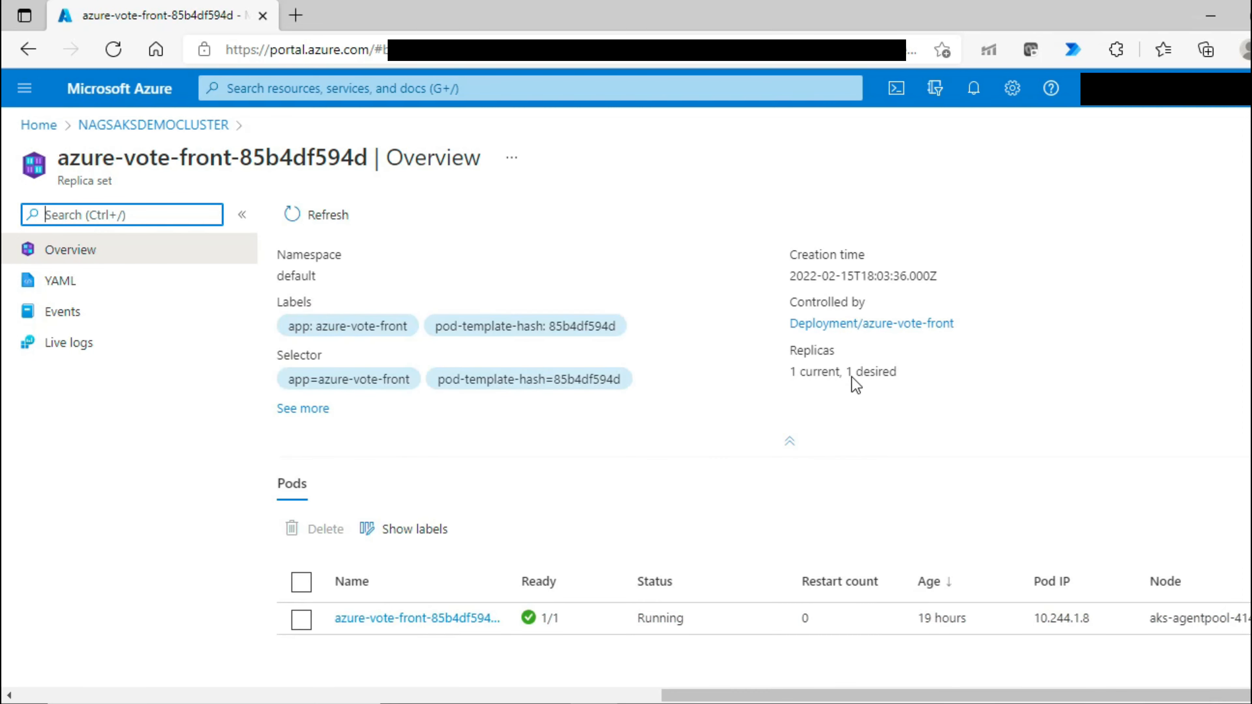
left_click_drag(797, 351, 897, 374)
left_click(894, 374)
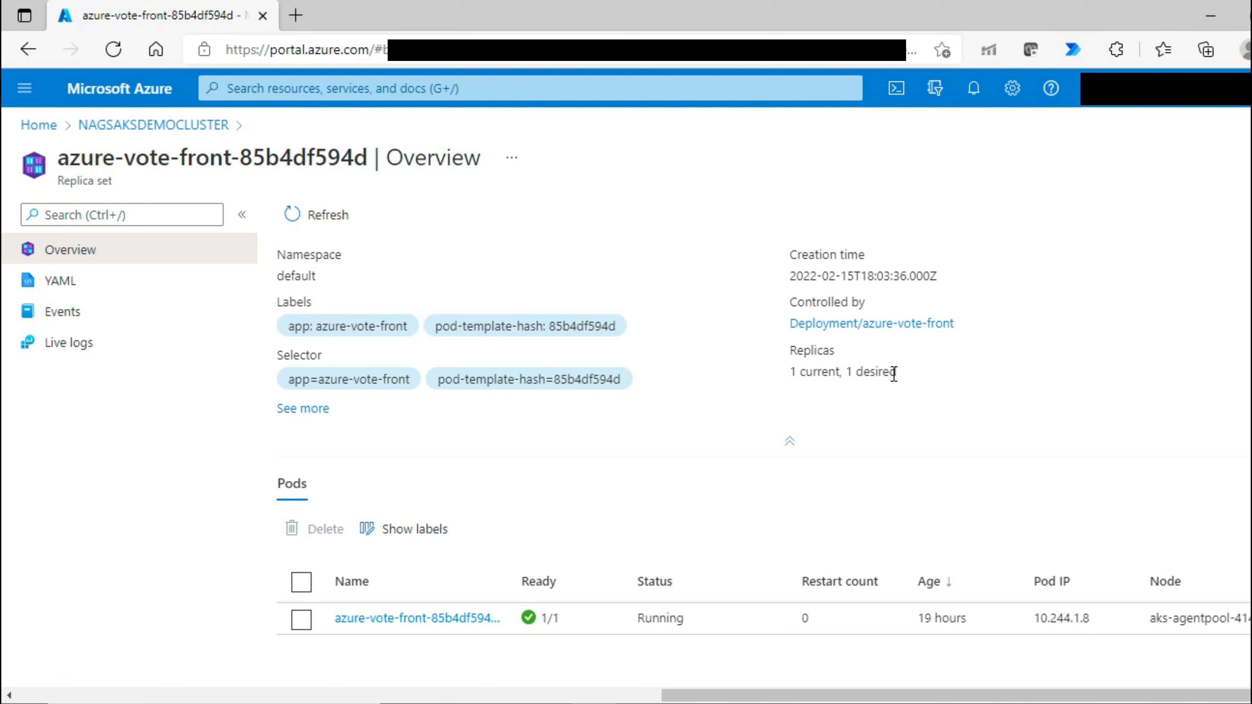
left_click(95, 282)
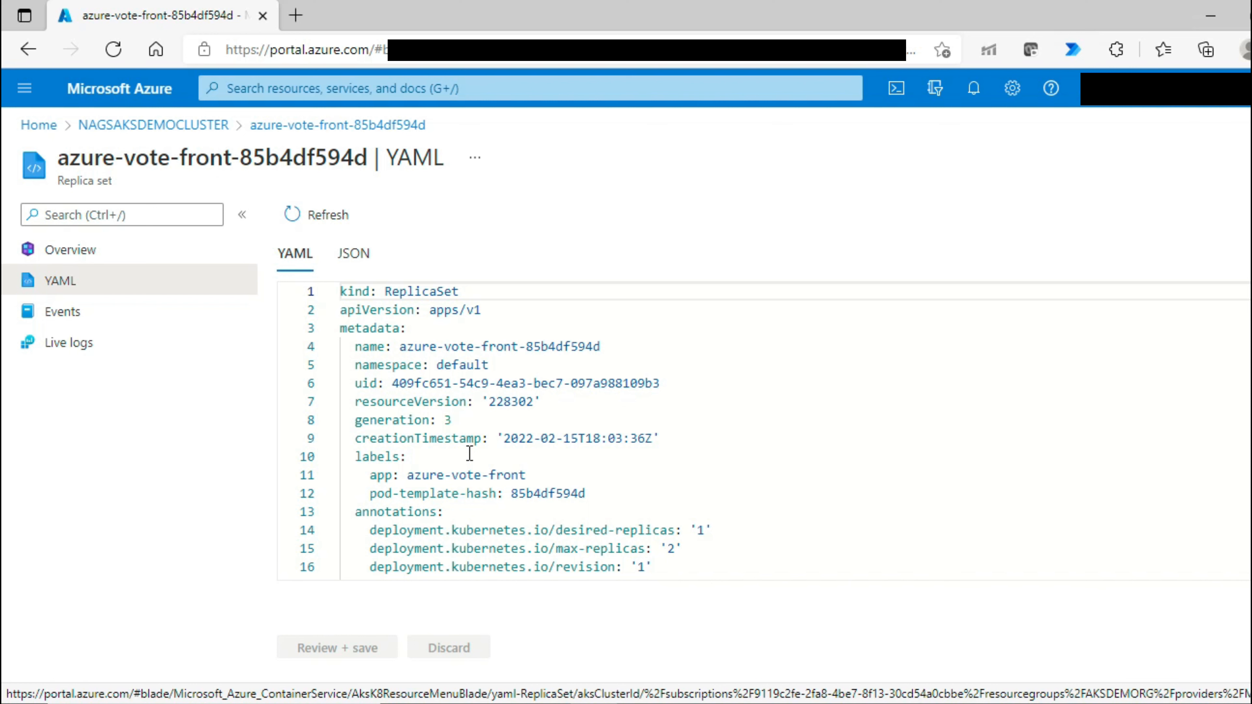
scroll(469, 453, "down", 20)
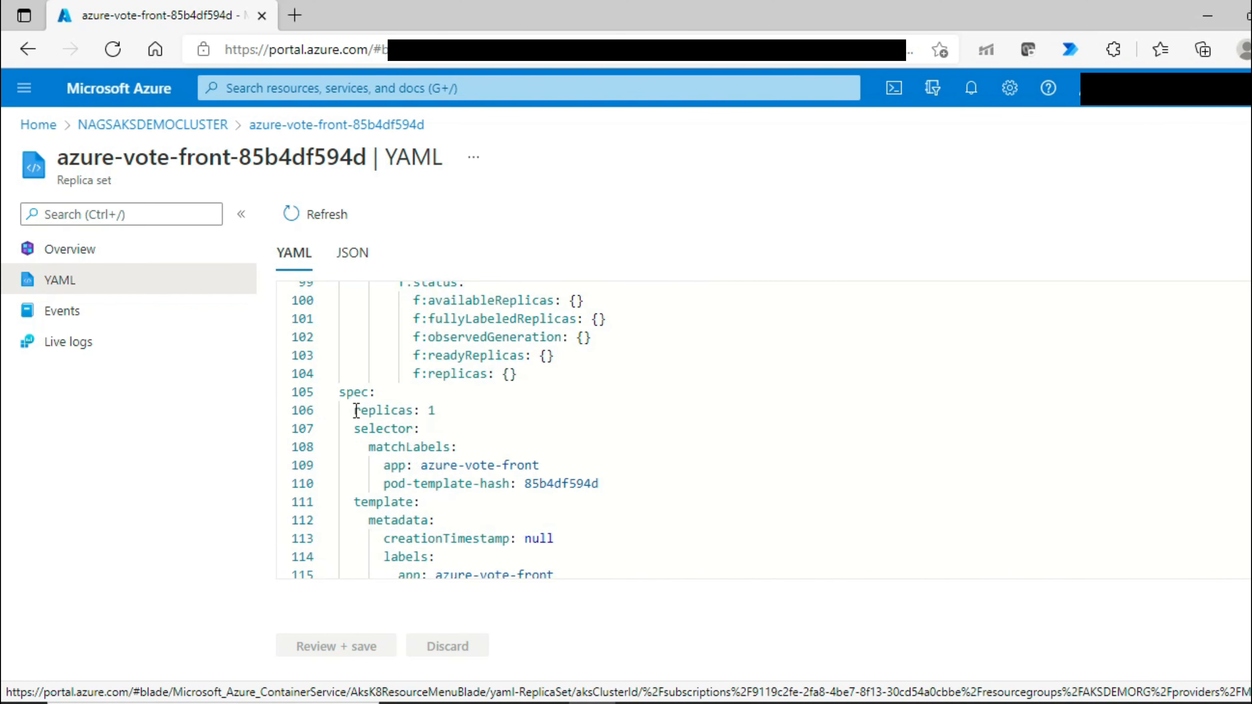
left_click_drag(356, 410, 458, 404)
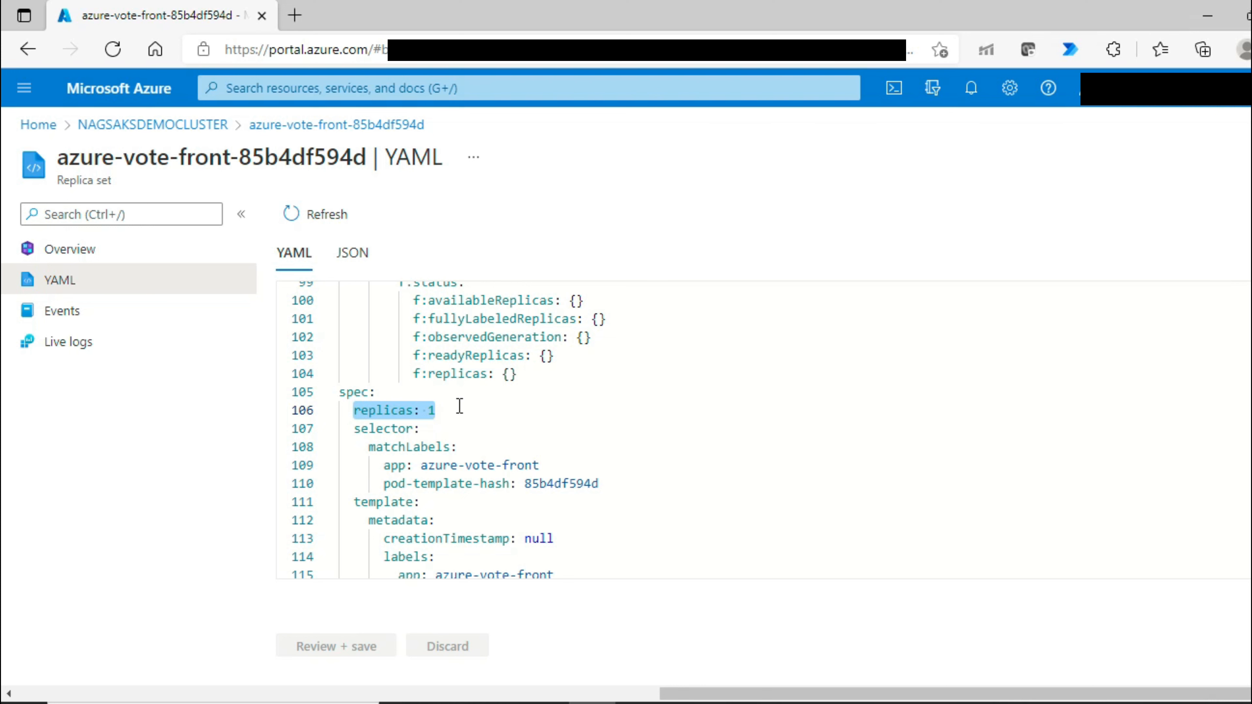
Add a three-replica nginx deployment to the cluster from YAML, using image mcr.microsoft.com/oss/nginx/nginx:1.15.2-alpine, container port 80, 250m/64Mi requests and 500m/256Mi limits
left_click(151, 127)
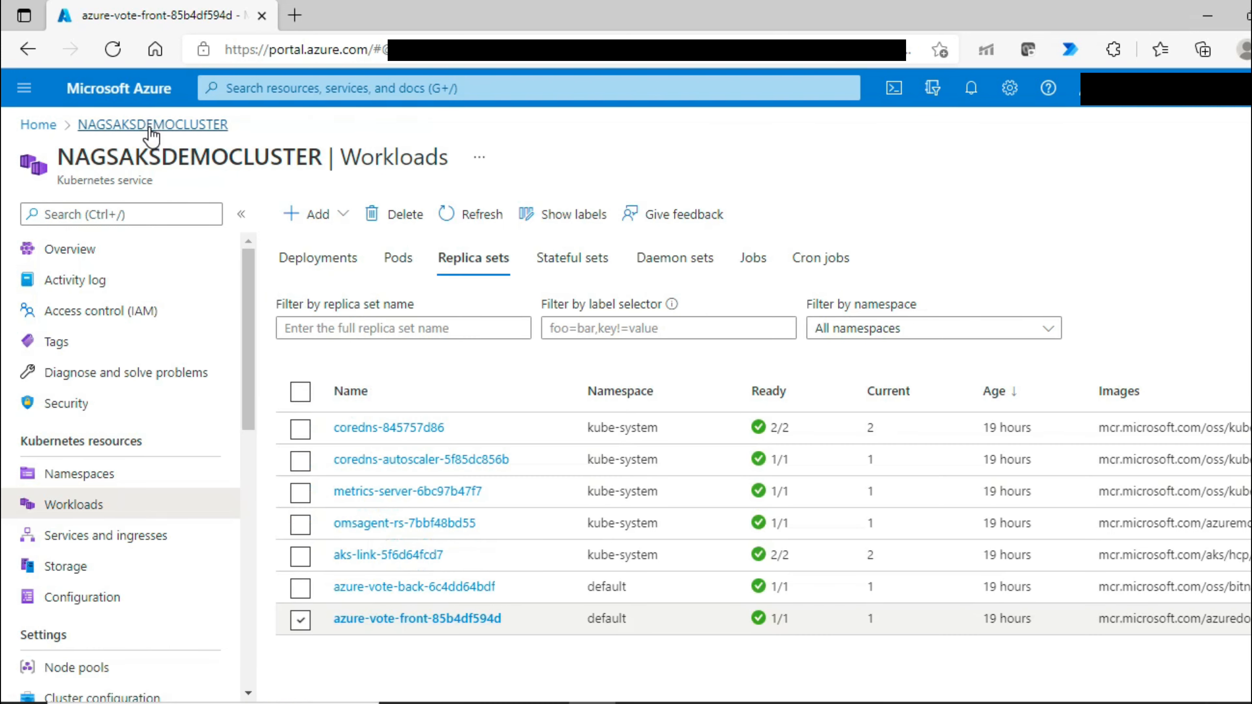
left_click(340, 213)
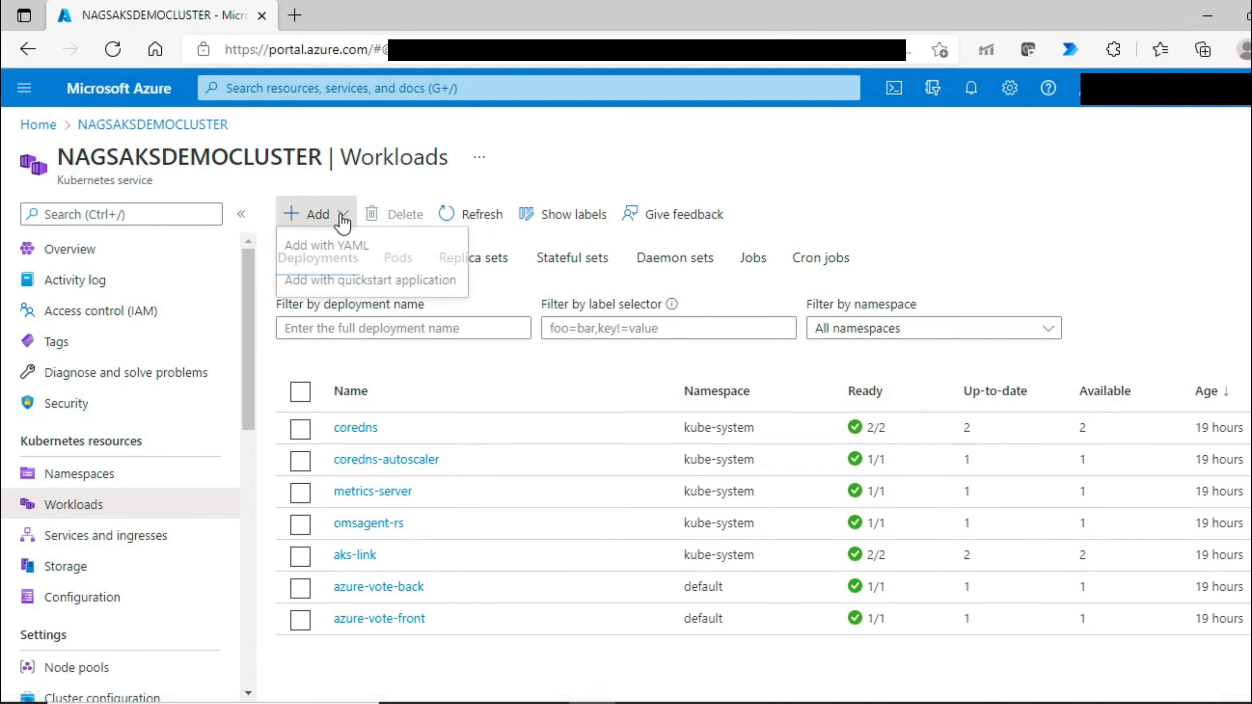
left_click(343, 250)
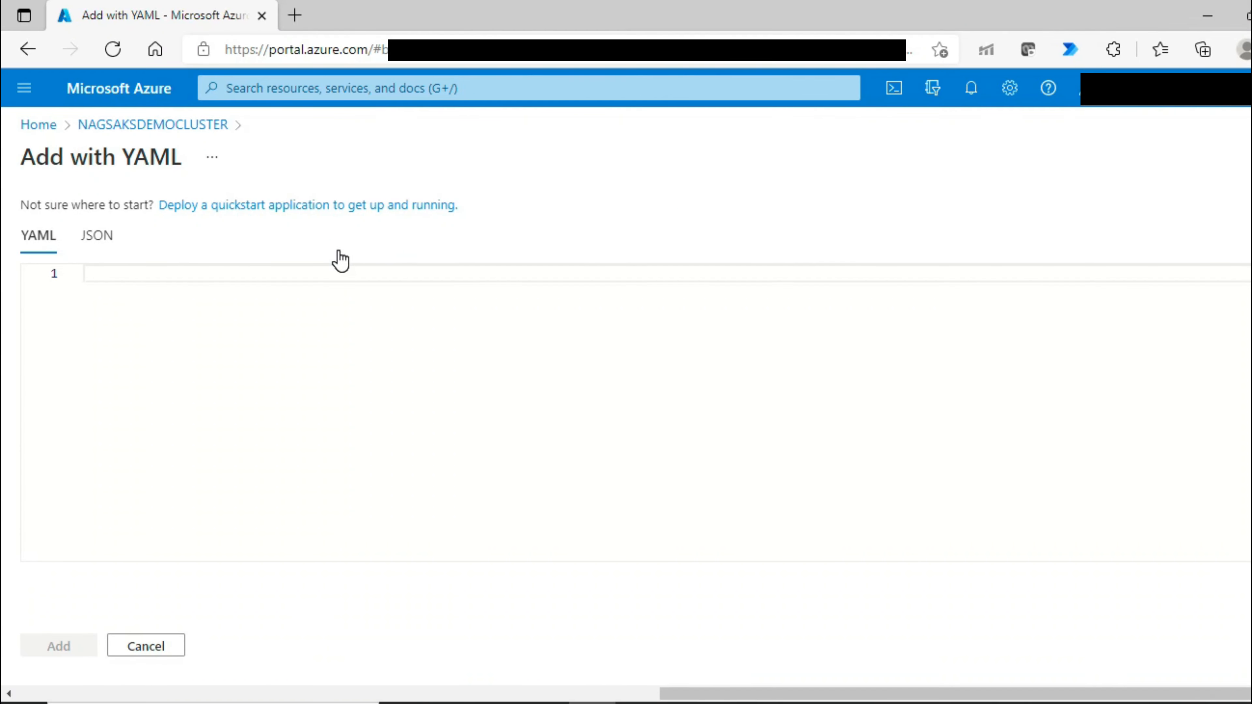
left_click(325, 271)
key("ctrl+v")
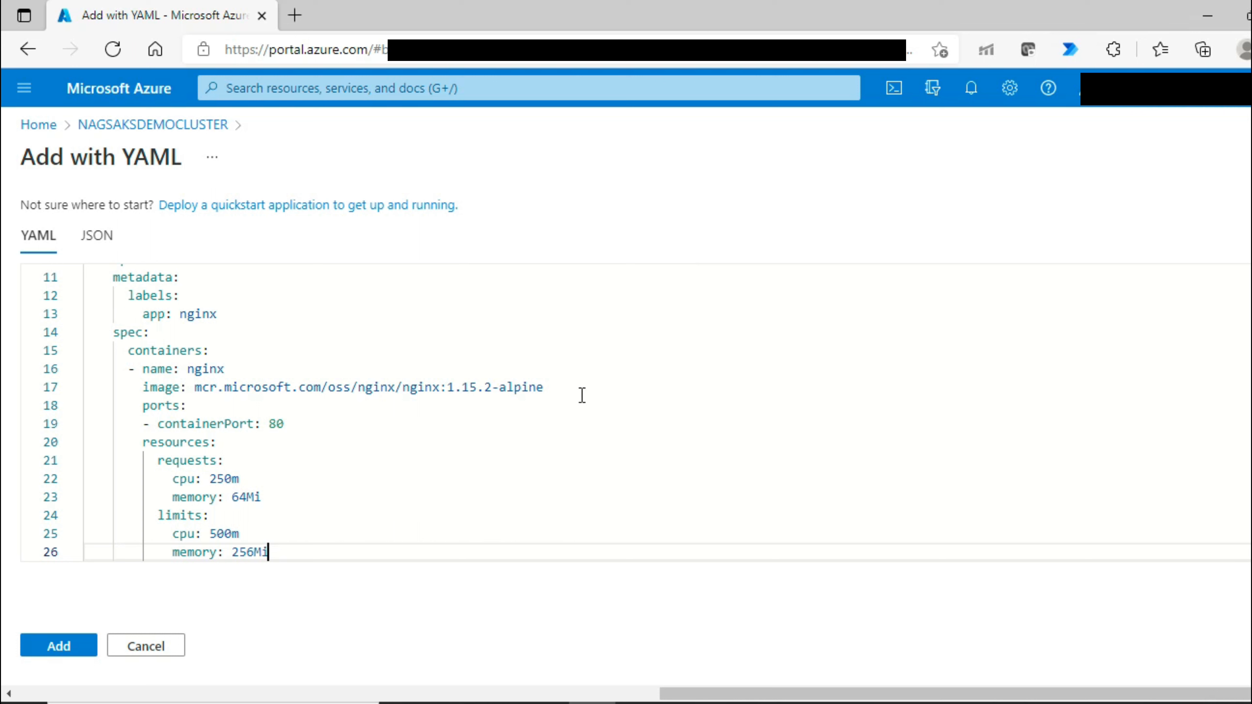
left_click(54, 659)
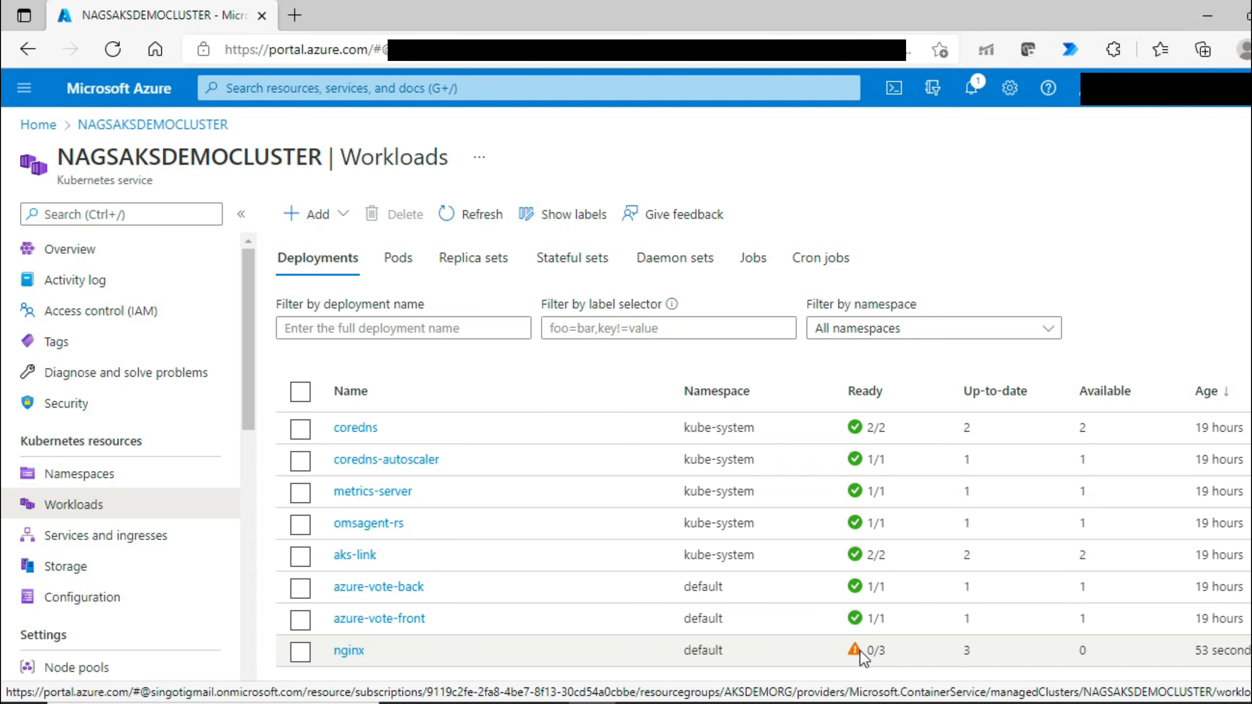
Open the nginx deployment and examine its replica status, pods and replica sets
left_click(347, 652)
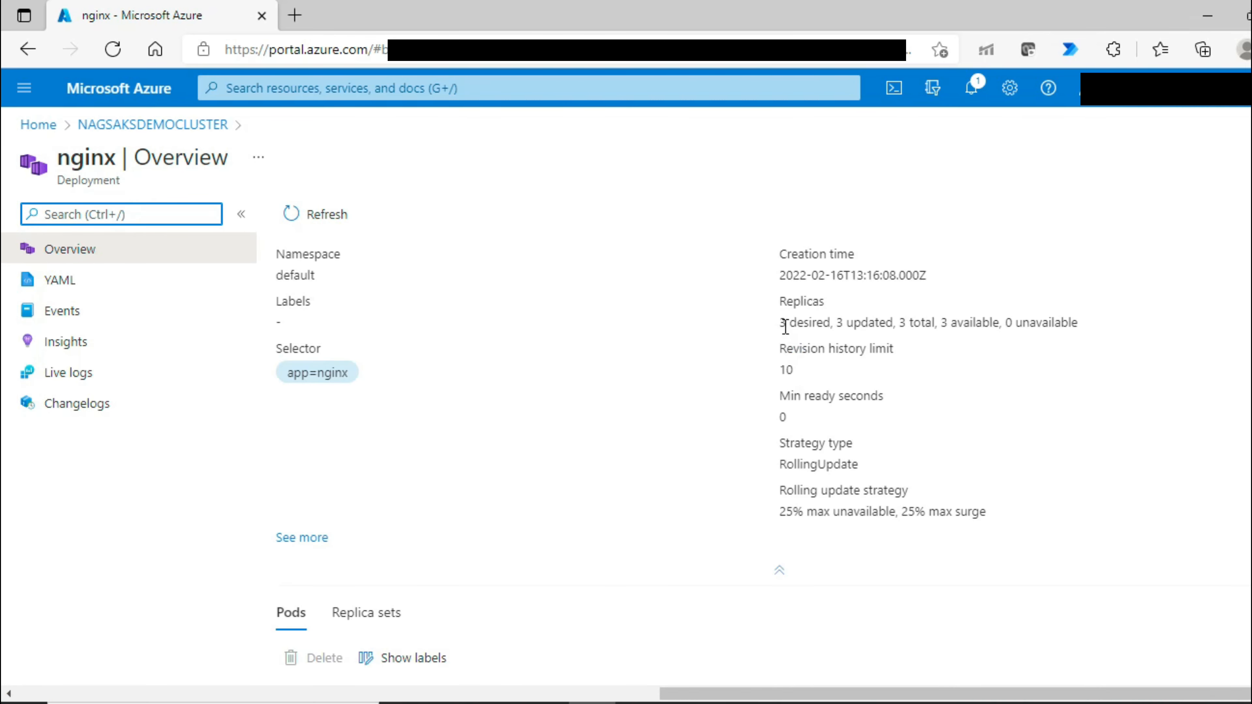
left_click_drag(781, 328, 830, 322)
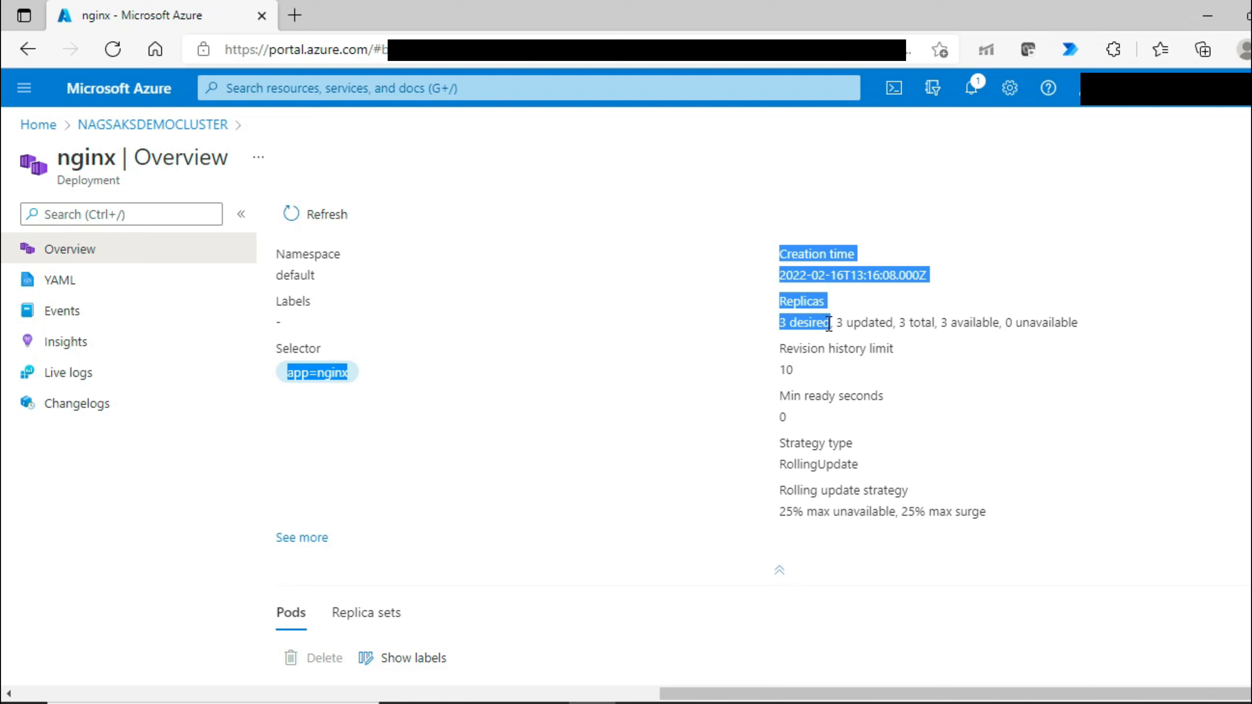
left_click(829, 324)
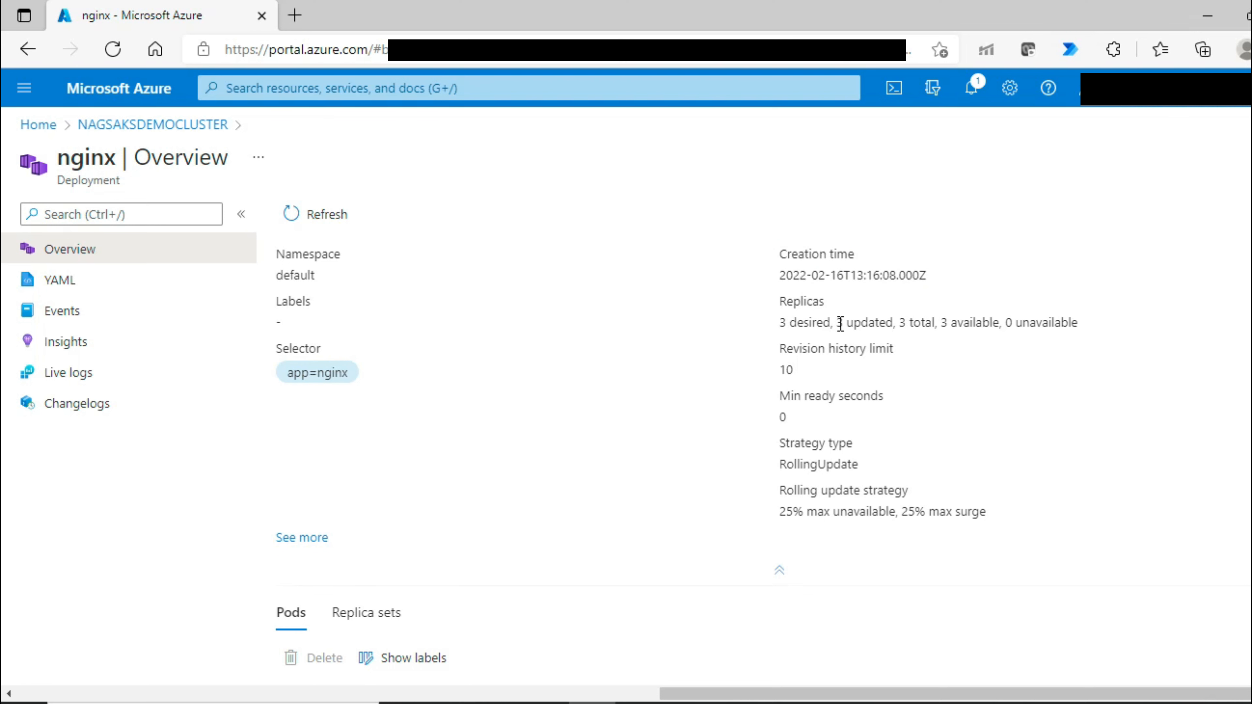
left_click_drag(841, 325, 988, 324)
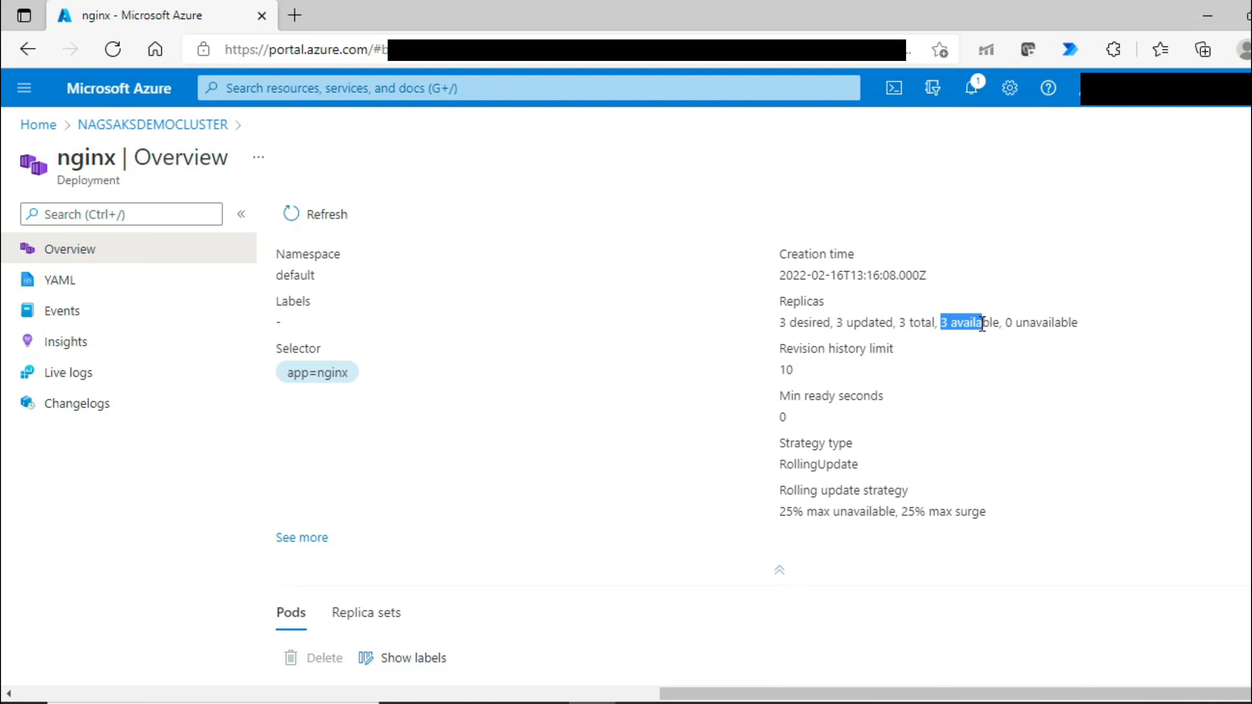
left_click(978, 323)
scroll(724, 488, "down", 3)
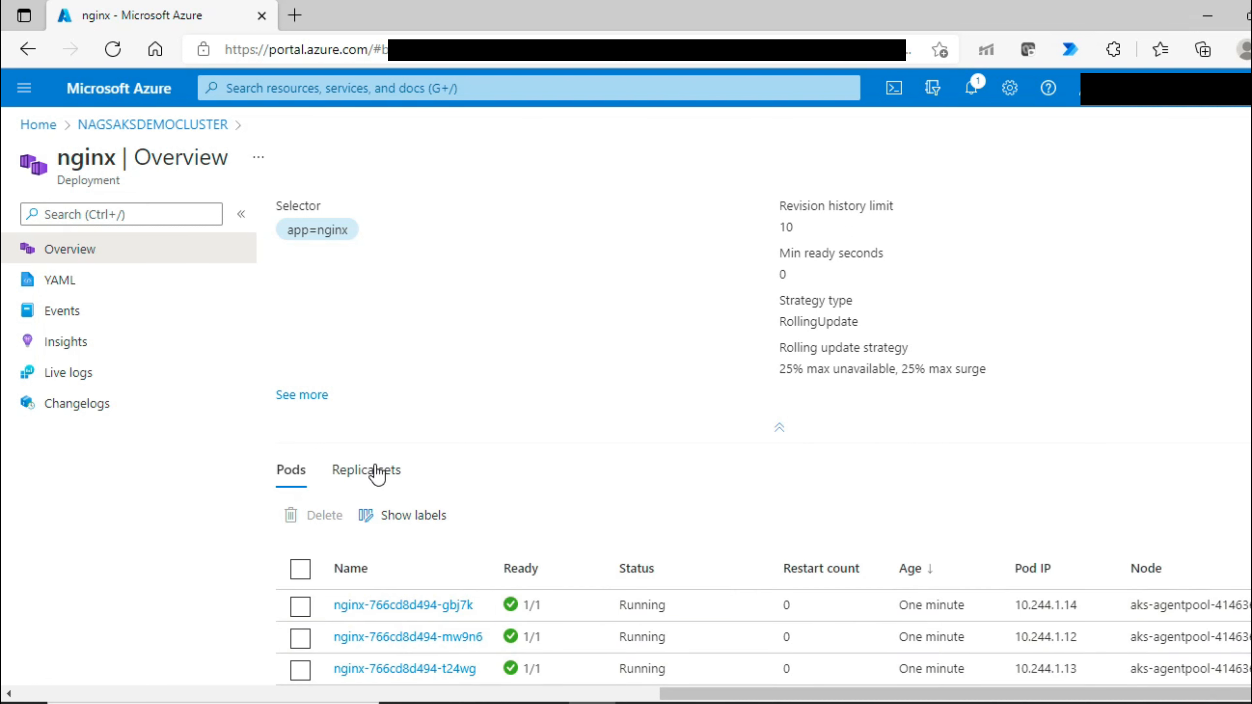
left_click(376, 474)
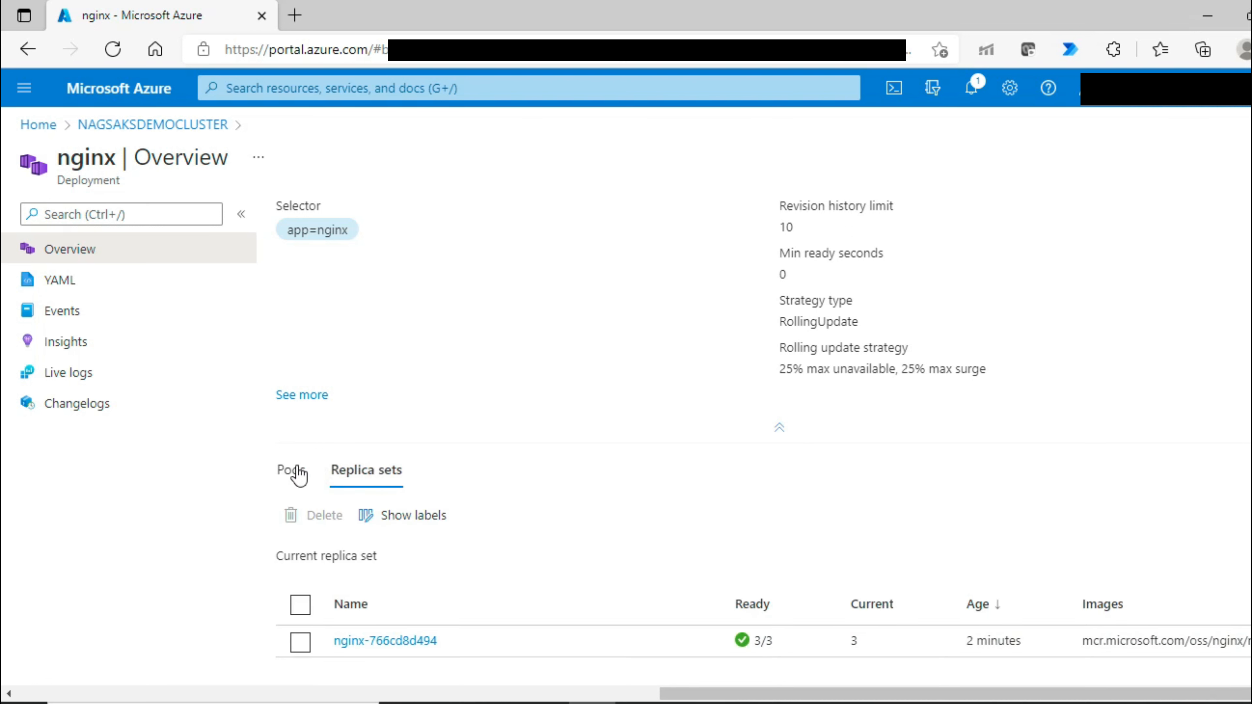
scroll(561, 581, "down", 2)
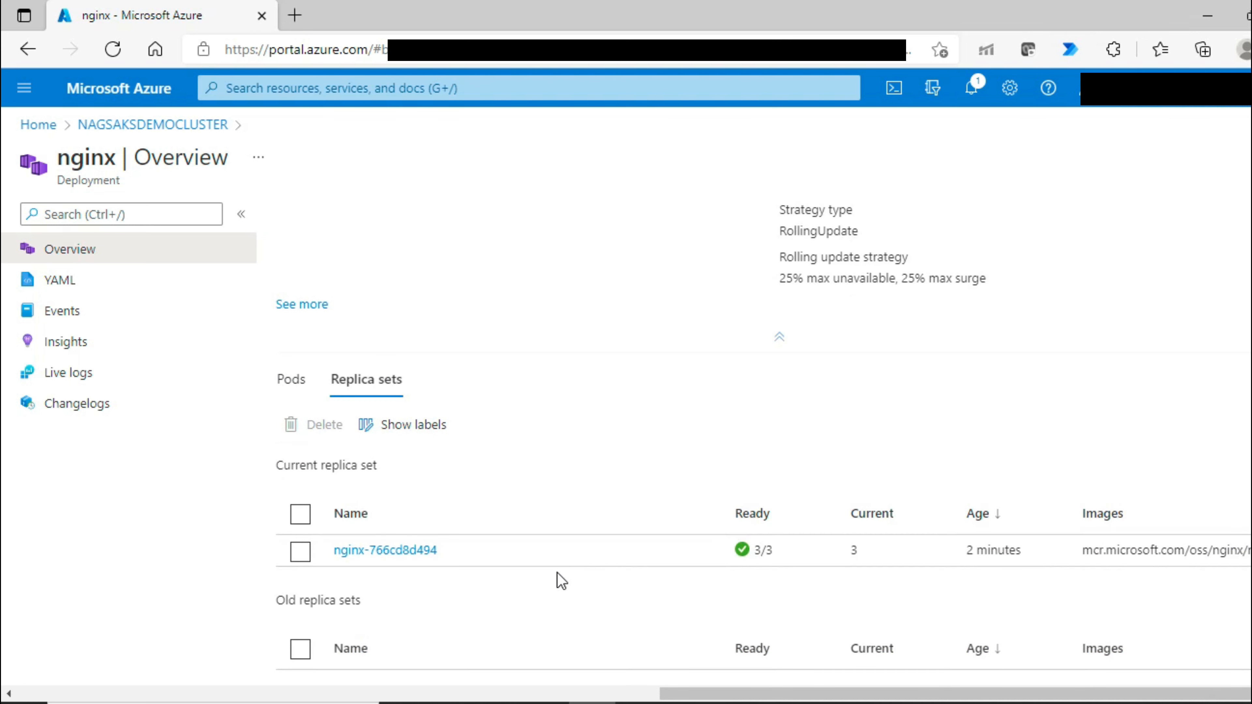
left_click(289, 386)
Check the replicas setting in the nginx deployment's YAML spec and return to the deployment overview
left_click(87, 291)
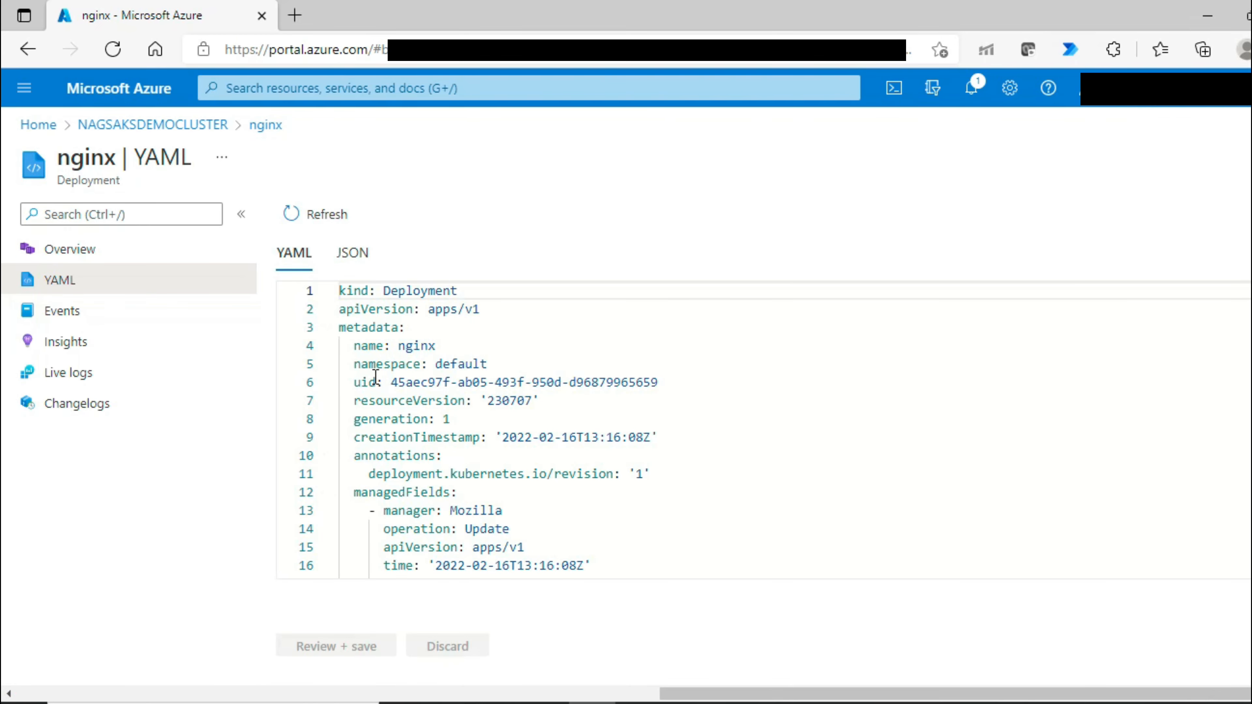
scroll(450, 417, "down", 20)
left_click_drag(316, 375, 447, 376)
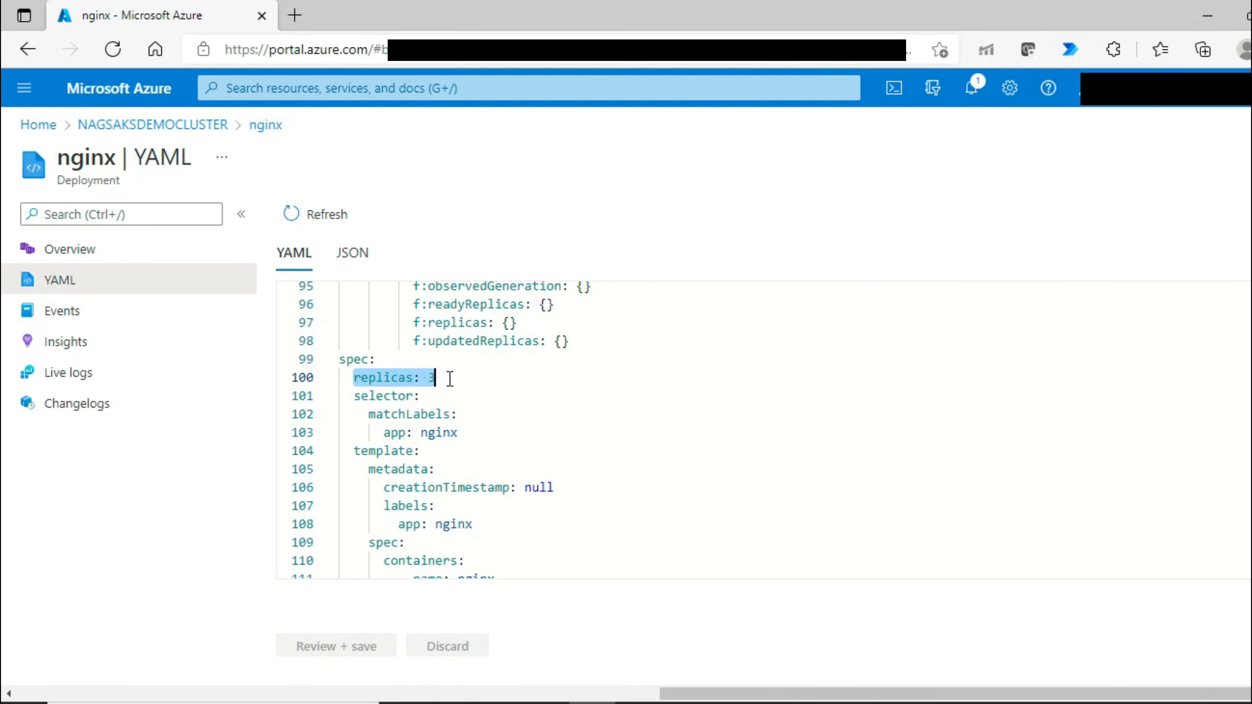
scroll(498, 339, "up", 20)
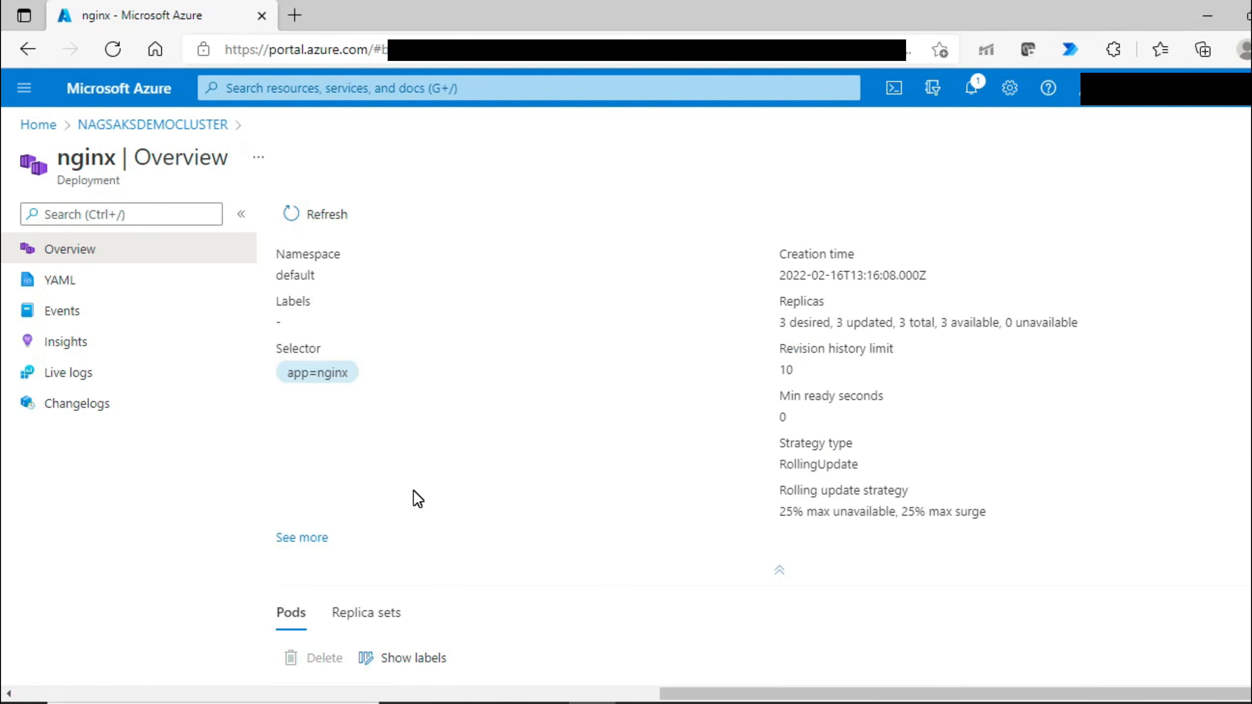
Delete the pod nginx-766cd8d494-t24wg from the nginx deployment and confirm the deletion
scroll(415, 495, "down", 3)
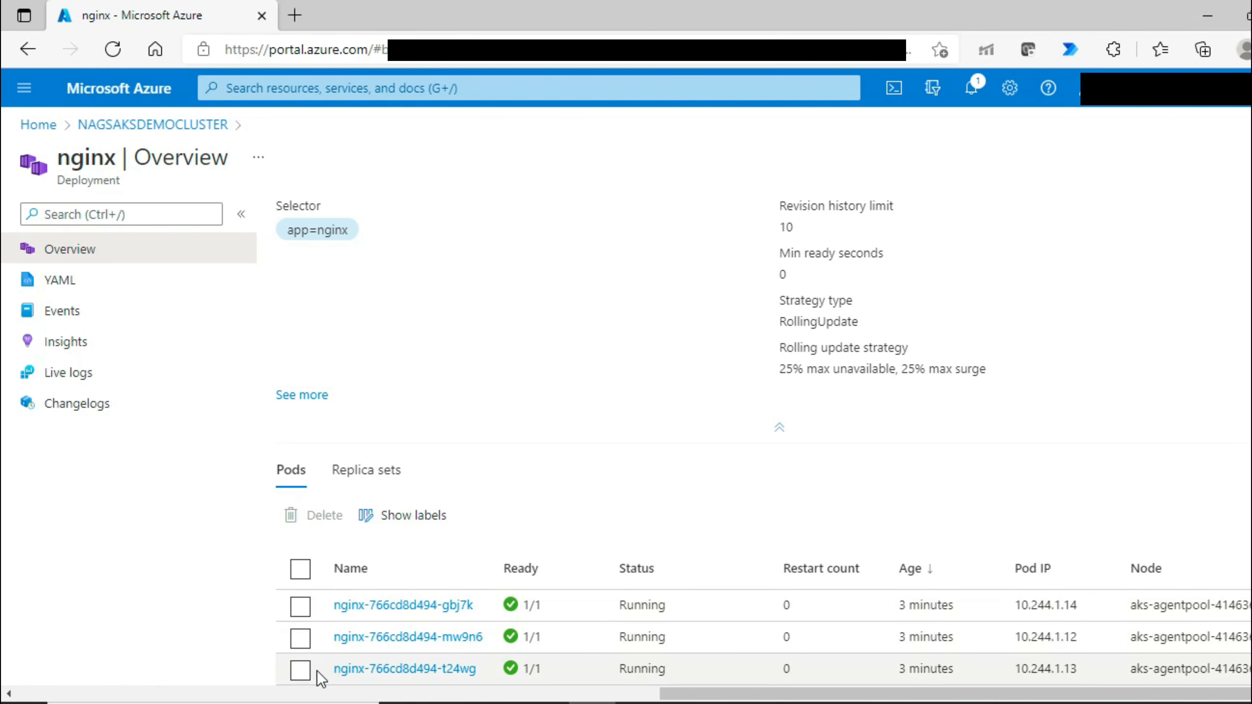
left_click(300, 675)
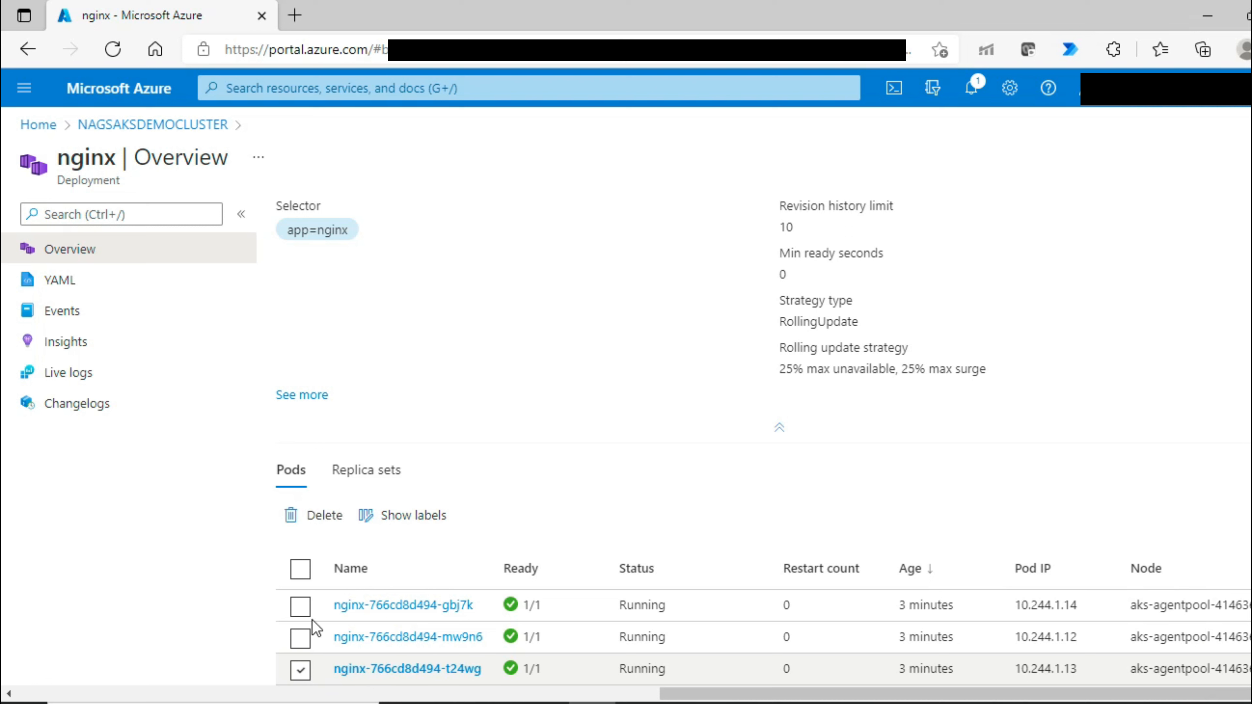
left_click(328, 519)
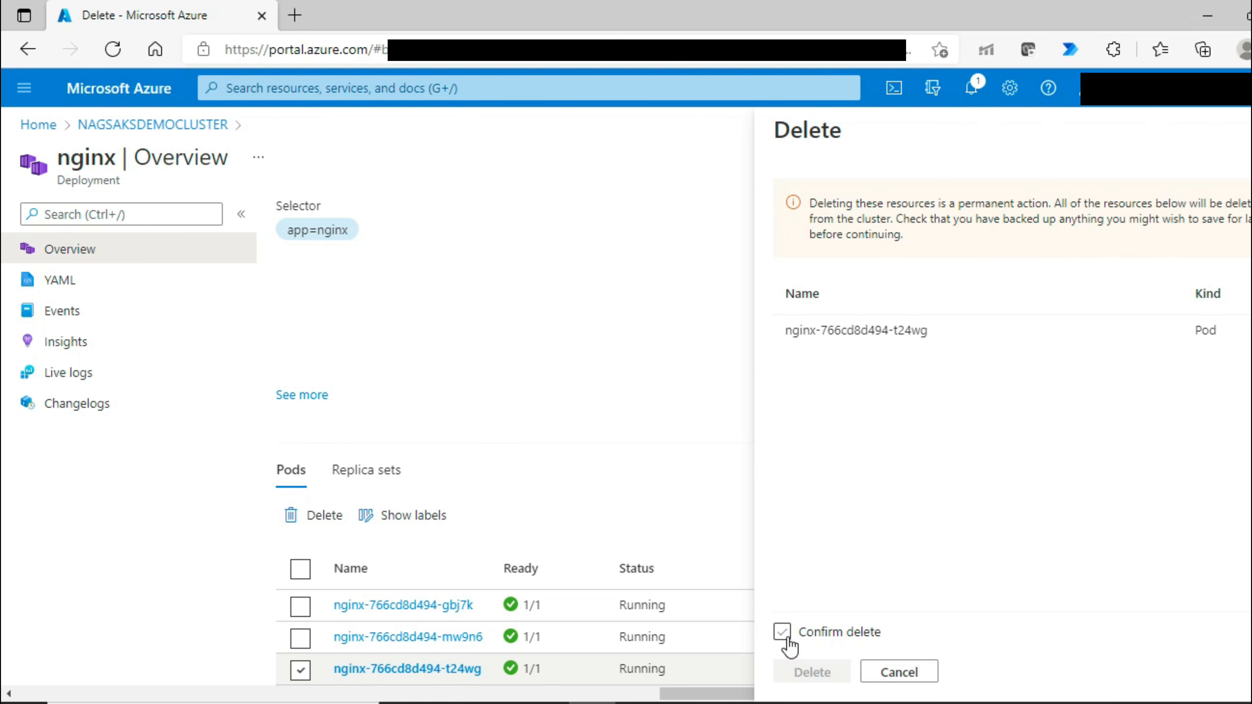
left_click(783, 639)
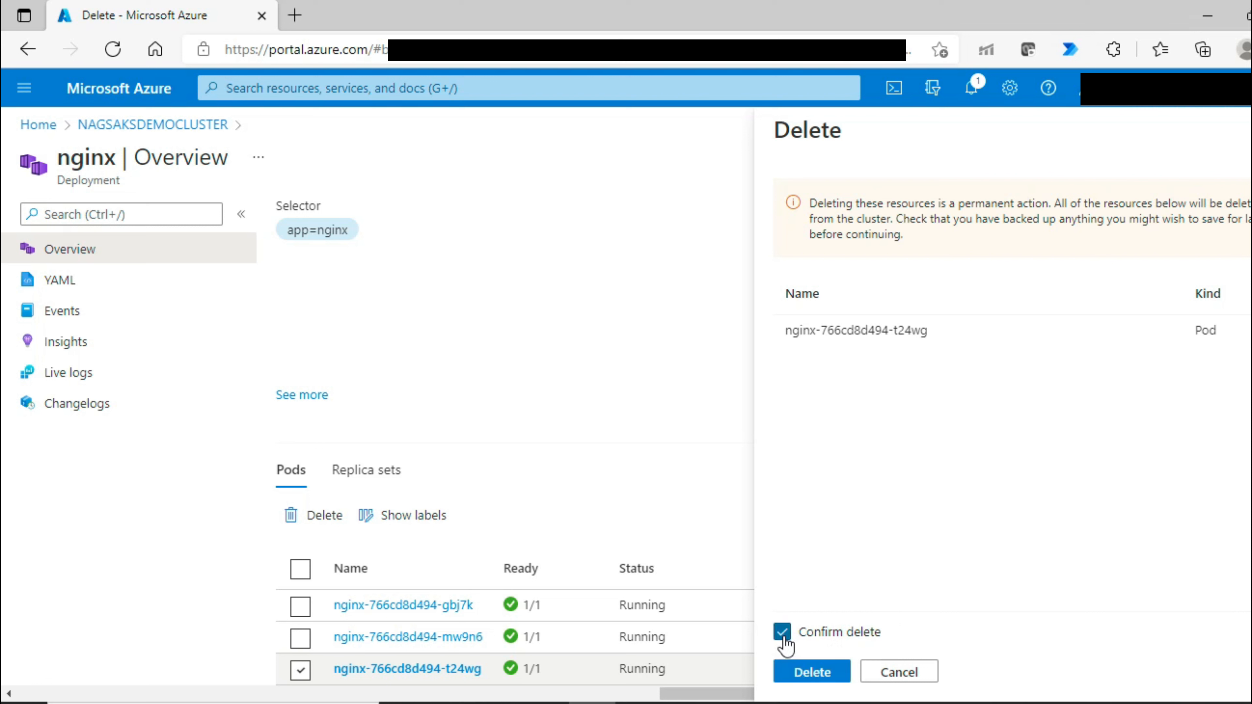
left_click(810, 679)
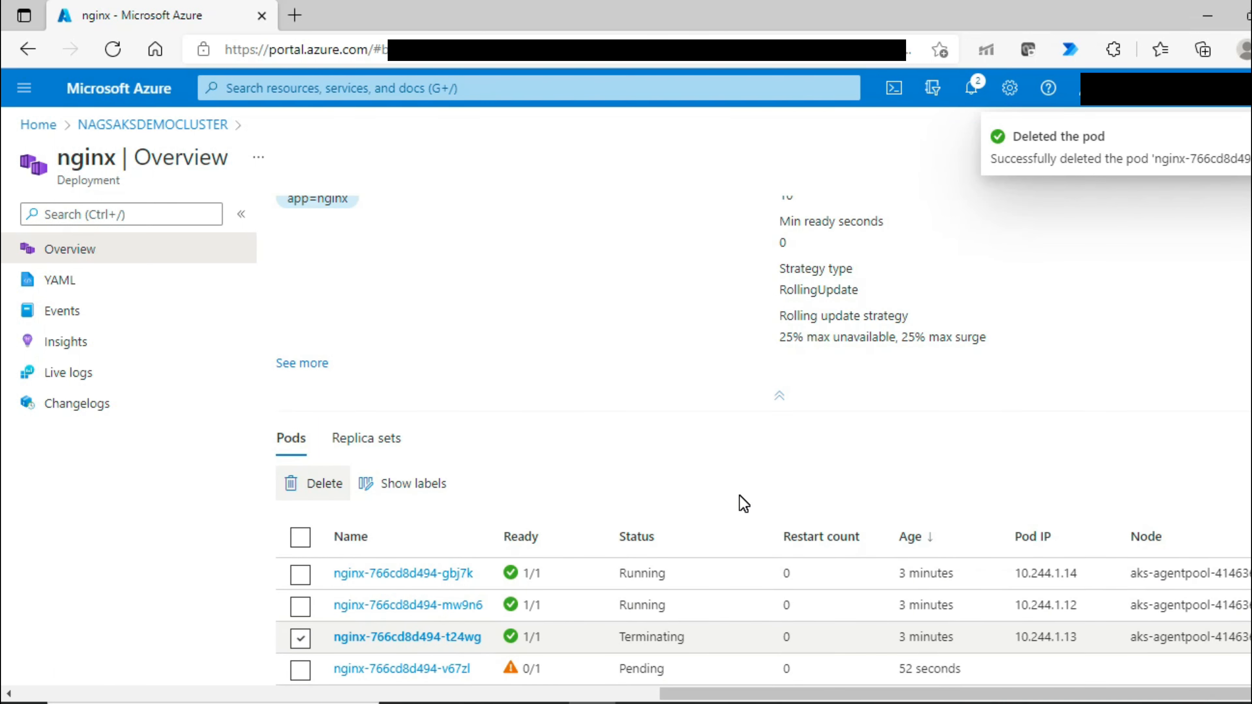
Open the nginx-766cd8d494 replica set and compare its current and desired replicas and its replacement pod
left_click(385, 444)
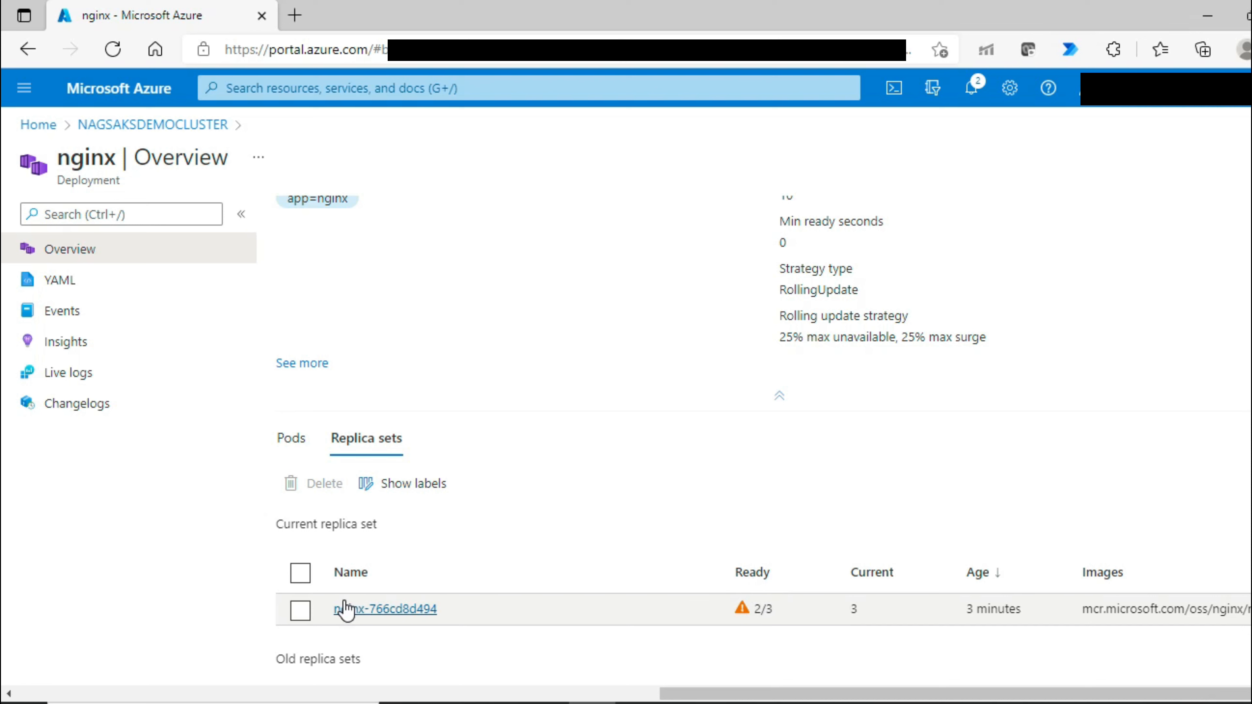
left_click(351, 610)
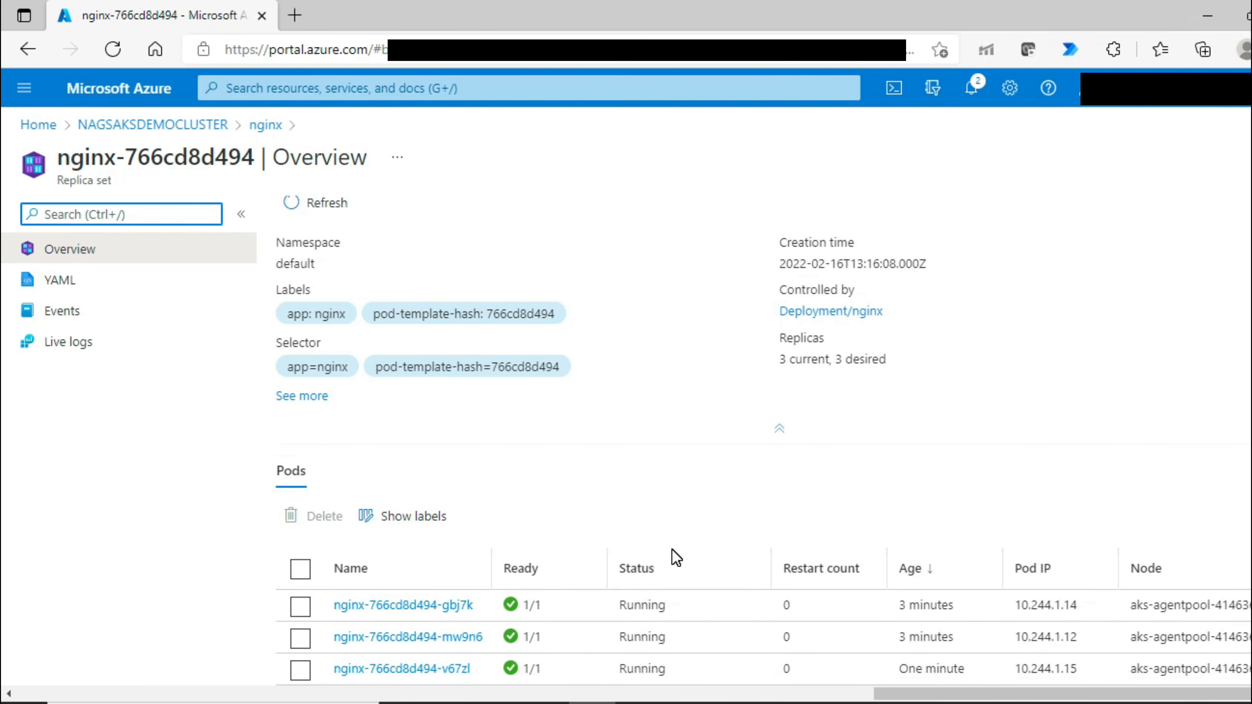
left_click(908, 675)
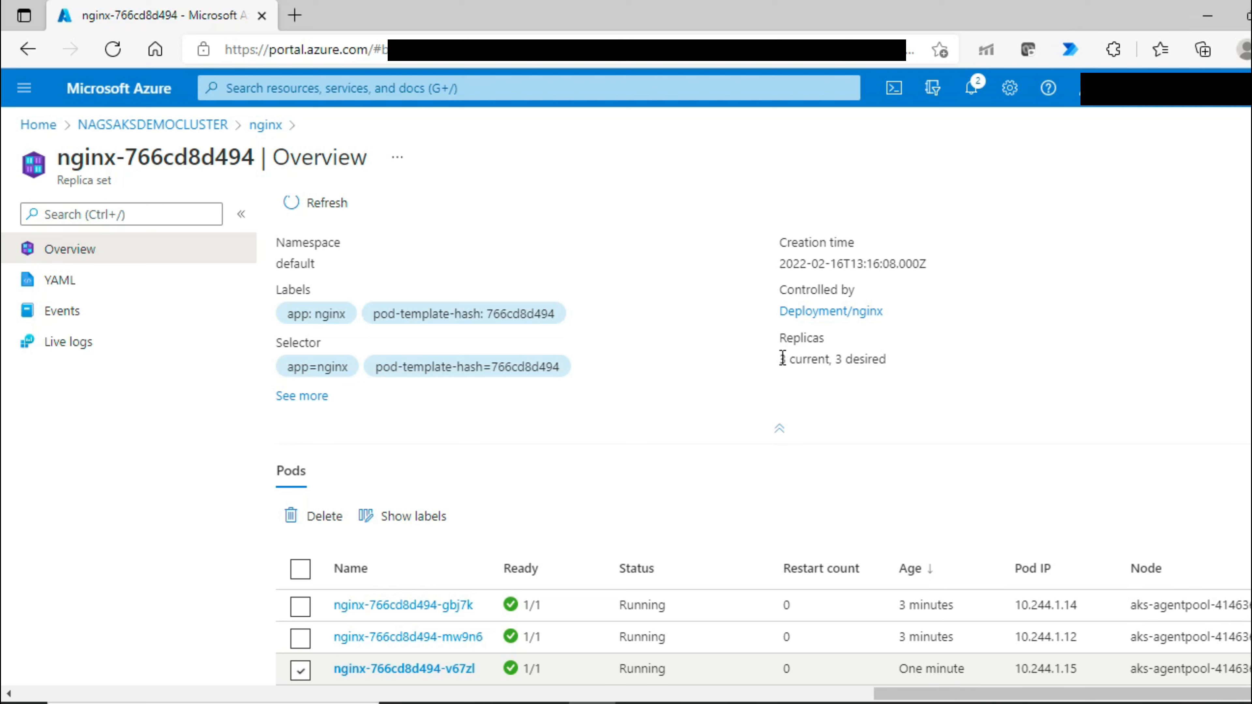
left_click_drag(780, 359, 891, 368)
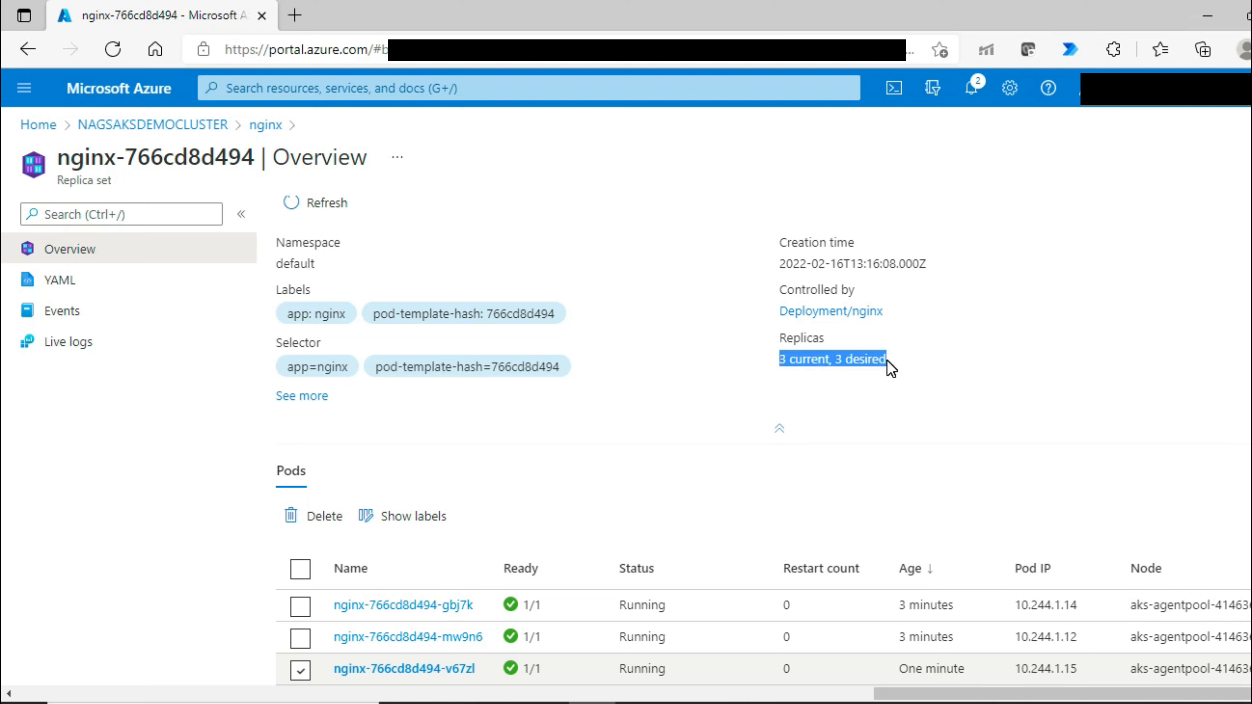
left_click(892, 370)
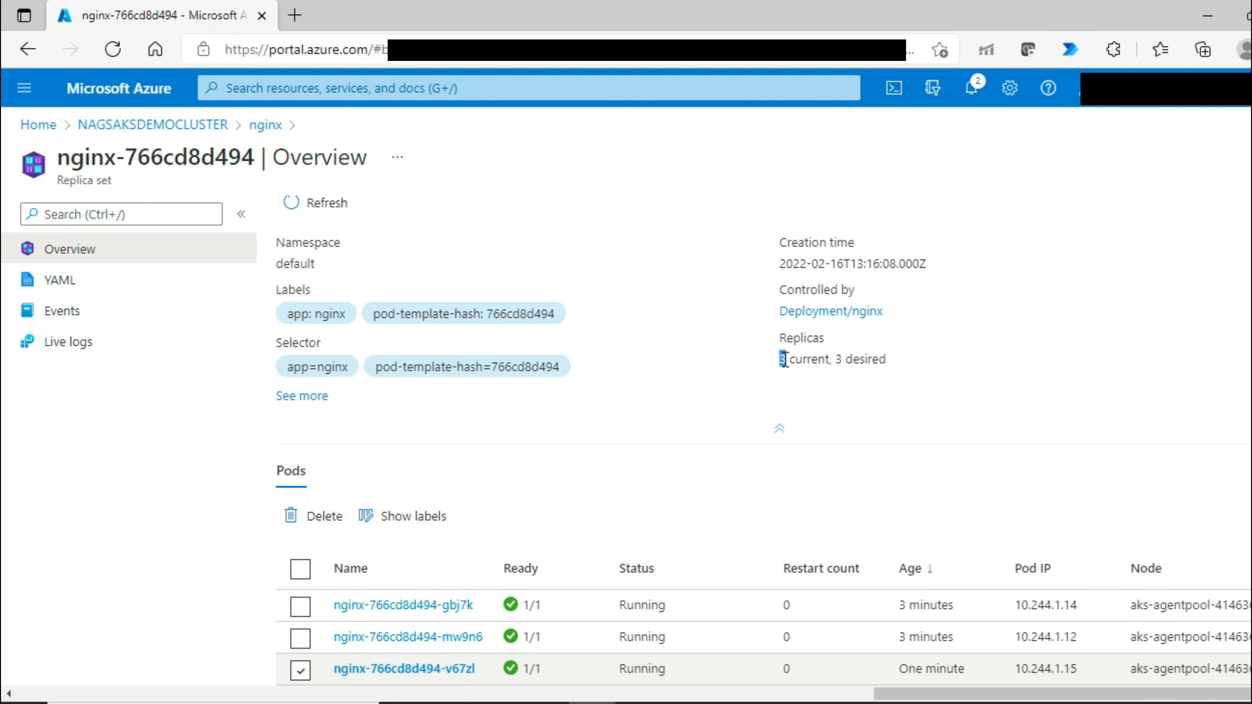
left_click_drag(780, 359, 879, 360)
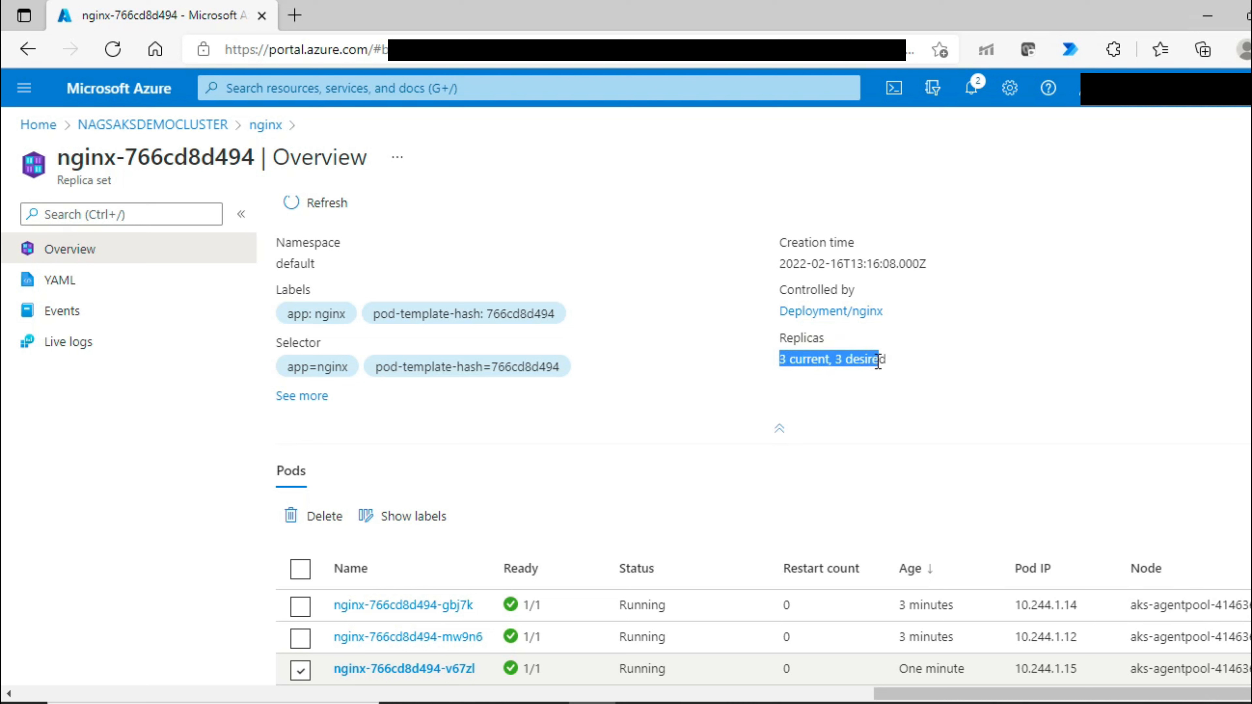
left_click(879, 360)
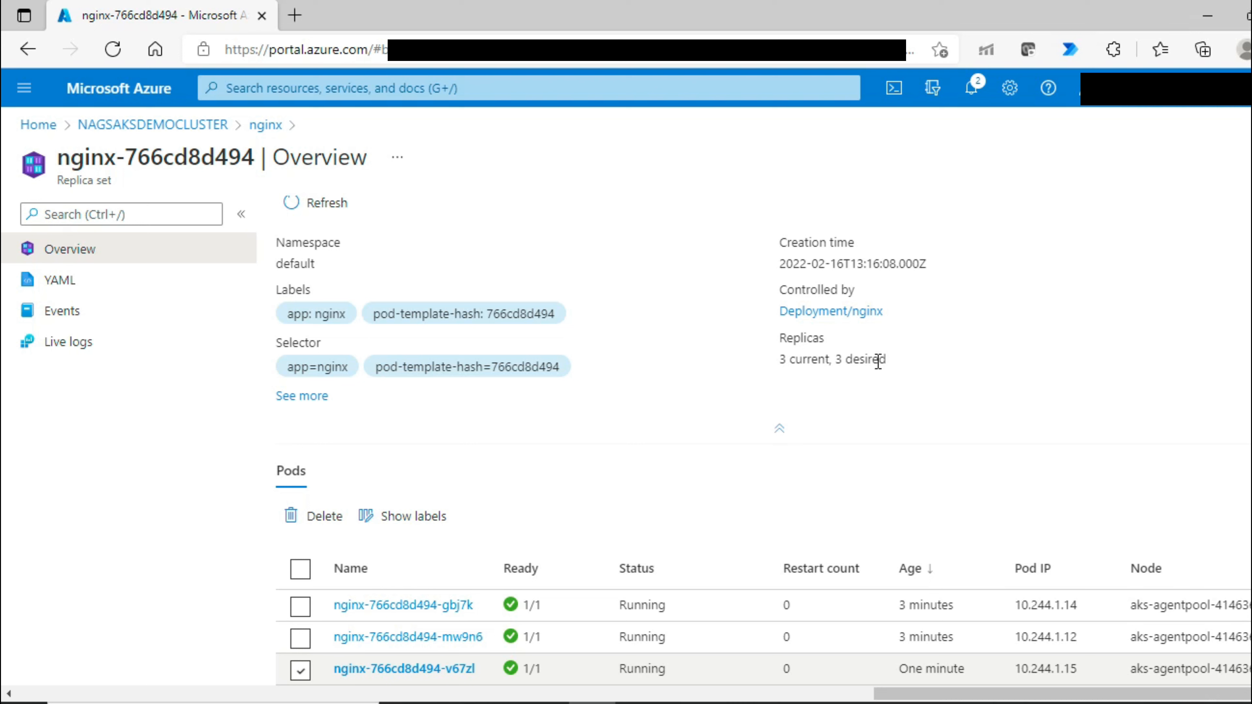
Return to the nginx deployment that controls the replica set and check its replica status
left_click(830, 311)
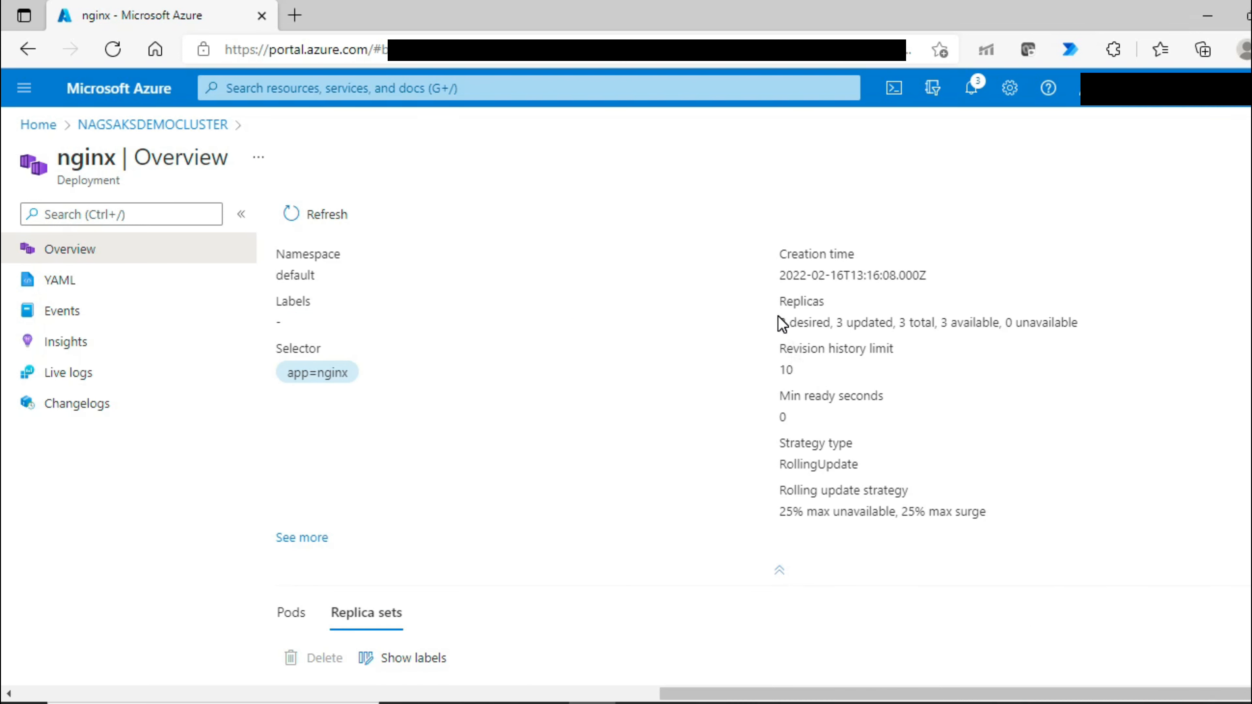
left_click_drag(779, 325, 934, 328)
left_click(934, 330)
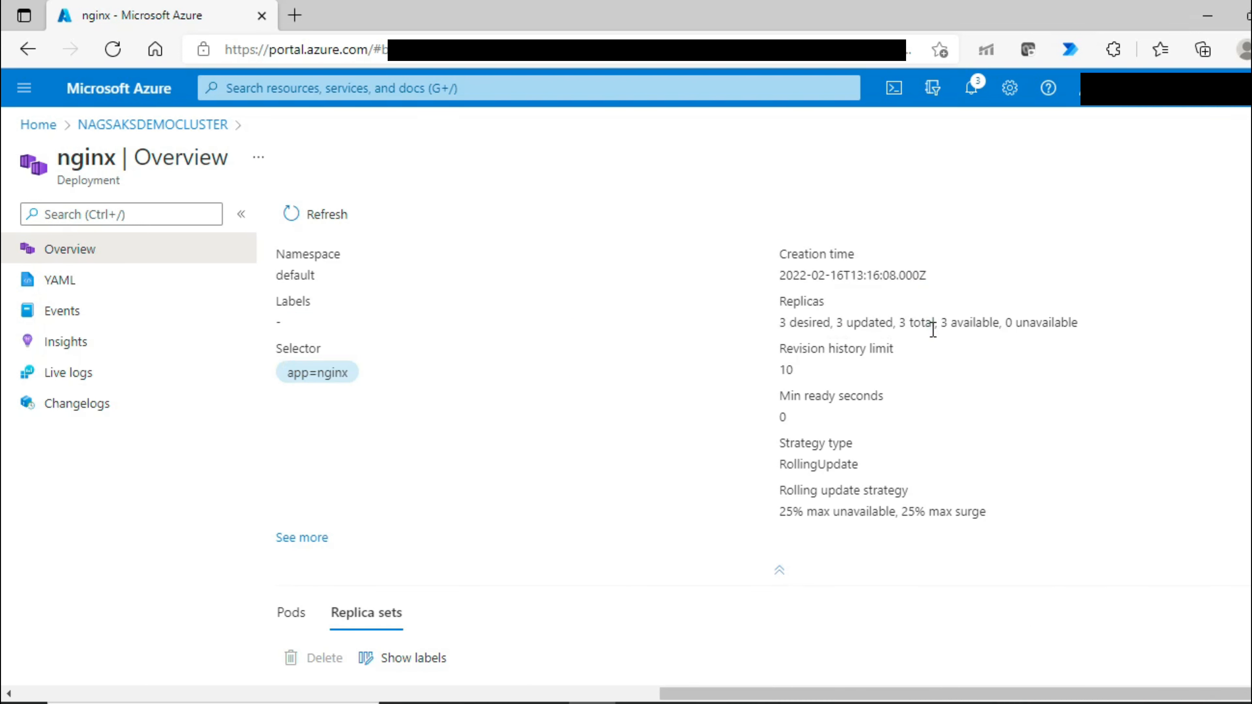